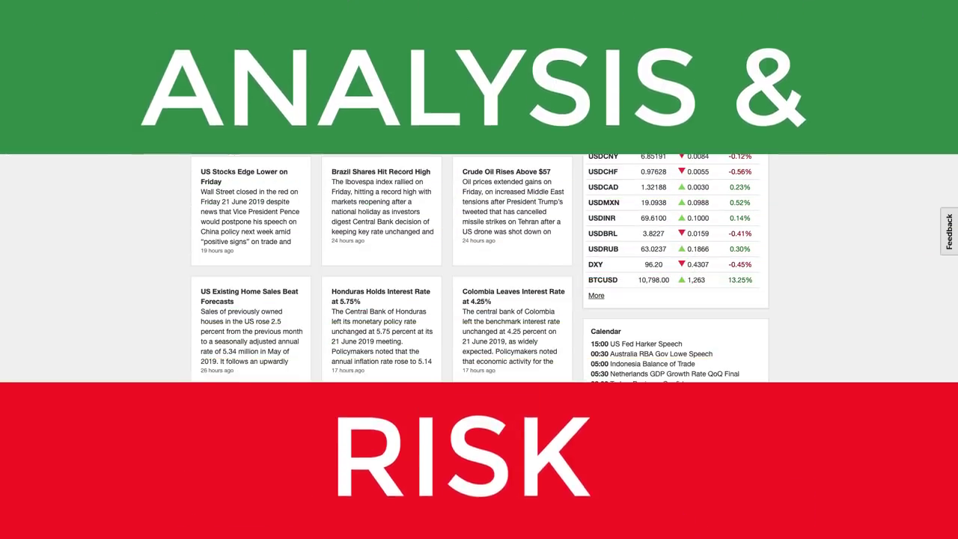
# Step: Highlight the Week Ahead sentence about the keenly watched final US Q1 GDP estimate
pyautogui.moveTo(204, 75); pyautogui.dragTo(252, 84)
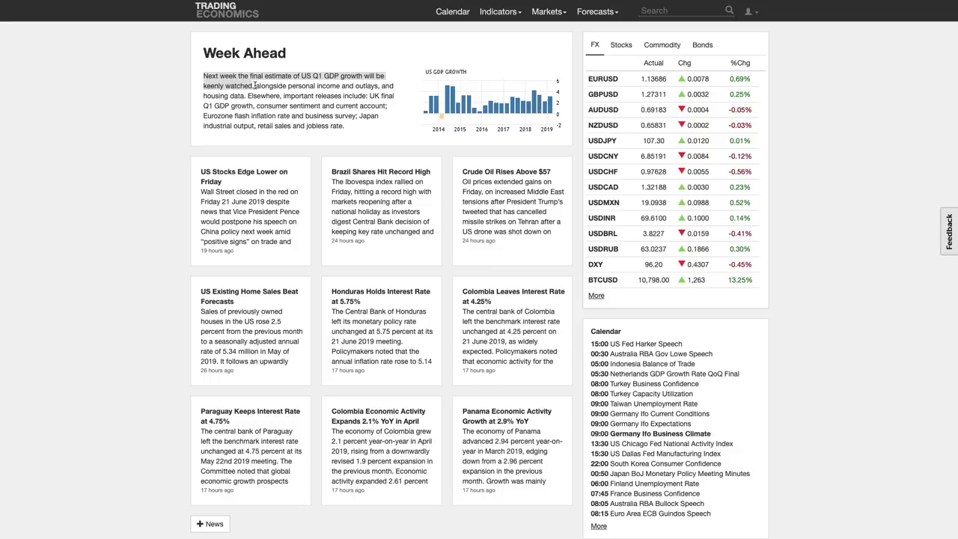
# Step: Highlight personal income, housing data, consumer sentiment and current account, then Eurozone flash inflation, one after another
pyautogui.click(254, 85)
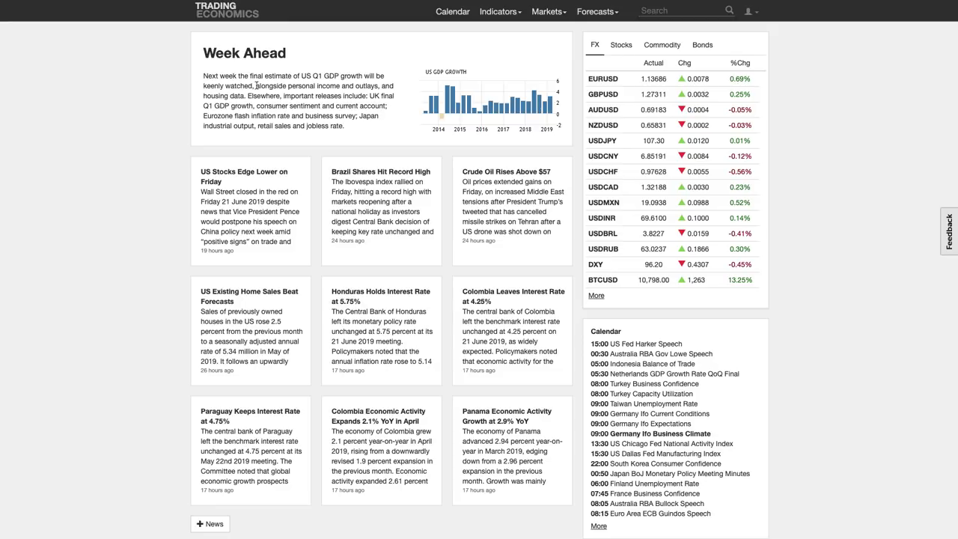
pyautogui.moveTo(258, 85); pyautogui.dragTo(333, 88)
pyautogui.click(346, 92)
pyautogui.moveTo(203, 96); pyautogui.dragTo(389, 96)
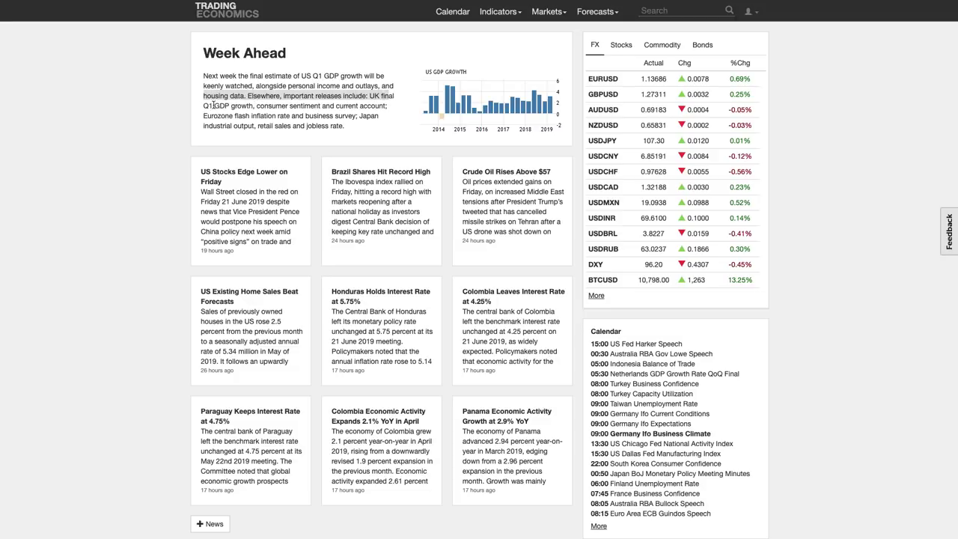
pyautogui.click(251, 105)
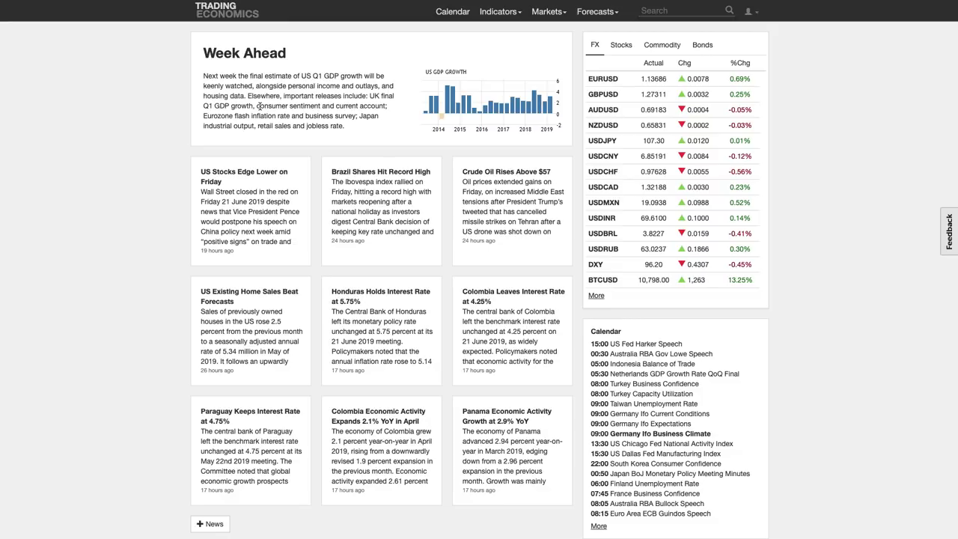
pyautogui.moveTo(255, 105); pyautogui.dragTo(385, 107)
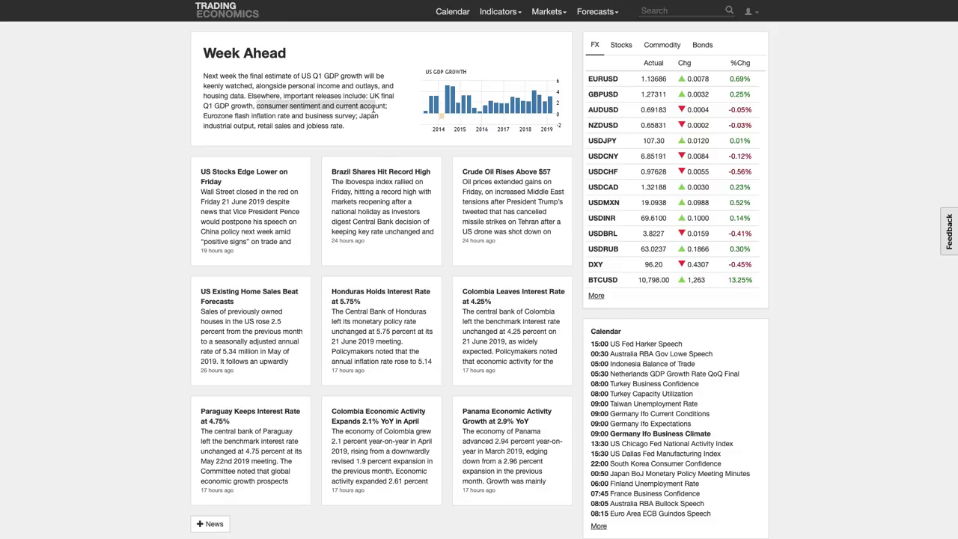
pyautogui.click(230, 106)
pyautogui.moveTo(204, 116); pyautogui.dragTo(357, 128)
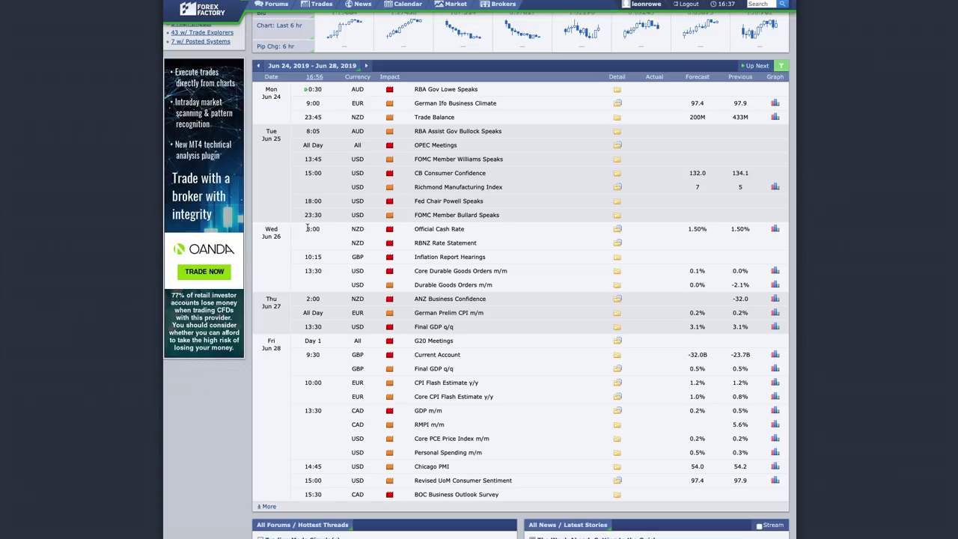
# Step: Highlight Wednesday's NZD Official Cash Rate (1.50% forecast) and RBNZ Rate Statement rows, then clear the selection
pyautogui.moveTo(307, 227); pyautogui.dragTo(501, 248)
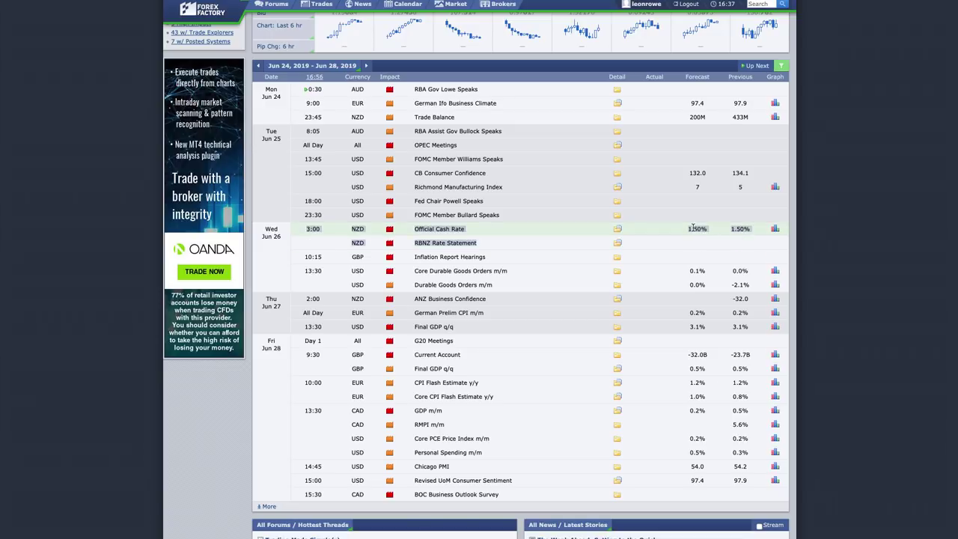
pyautogui.click(587, 233)
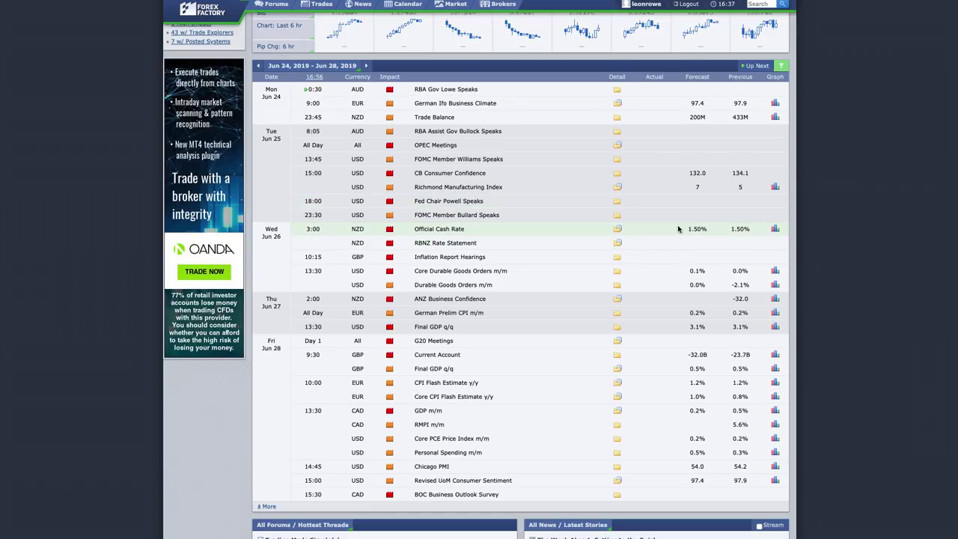
pyautogui.scroll(1, 689, 229)
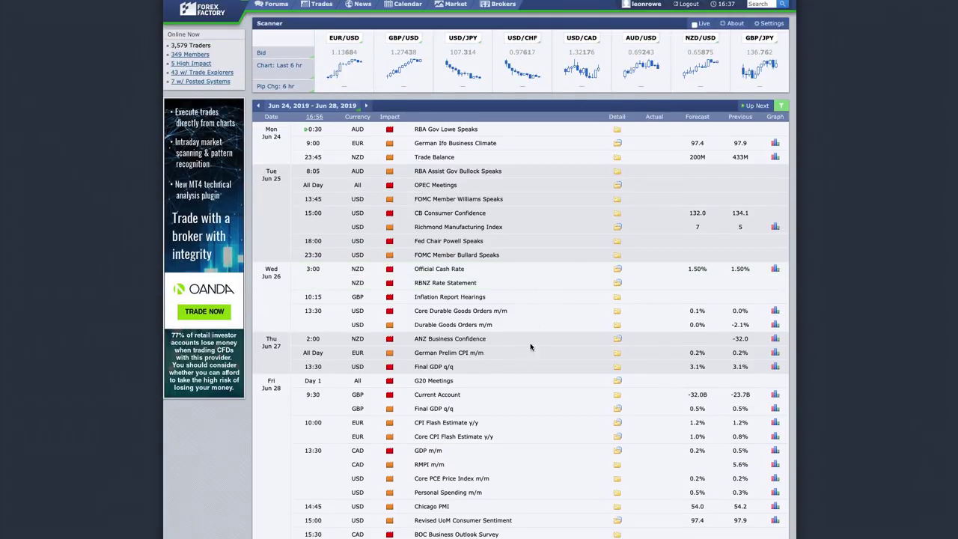
pyautogui.scroll(-1, 507, 417)
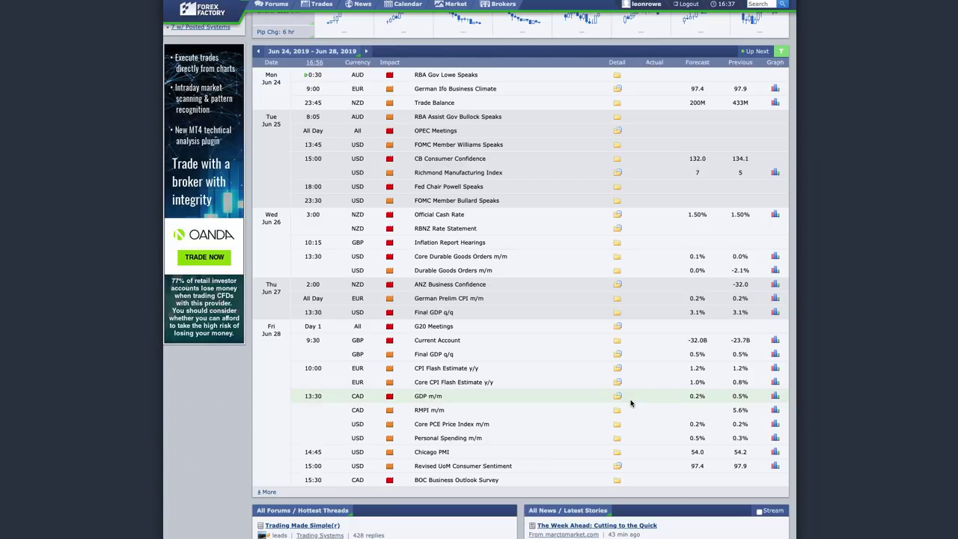
pyautogui.scroll(1, 500, 327)
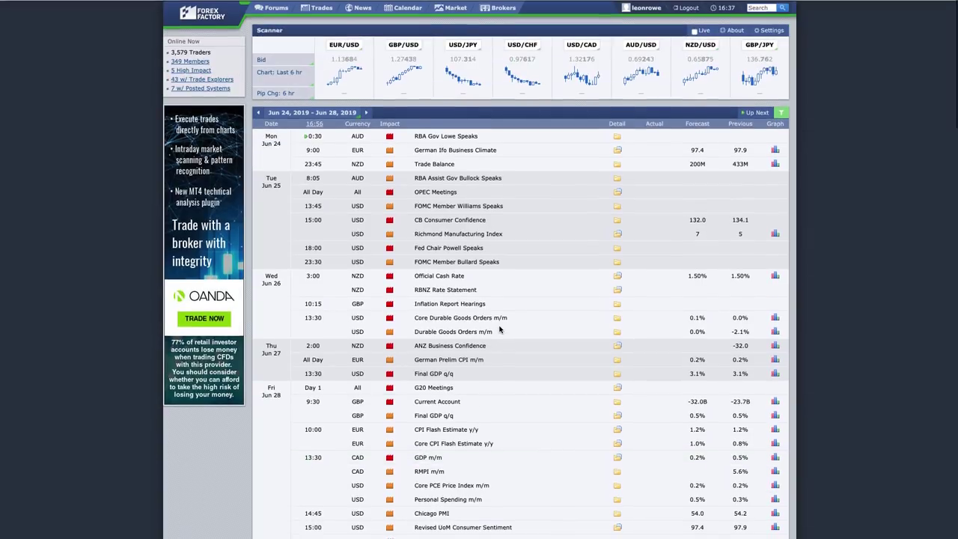
pyautogui.scroll(-1, 499, 329)
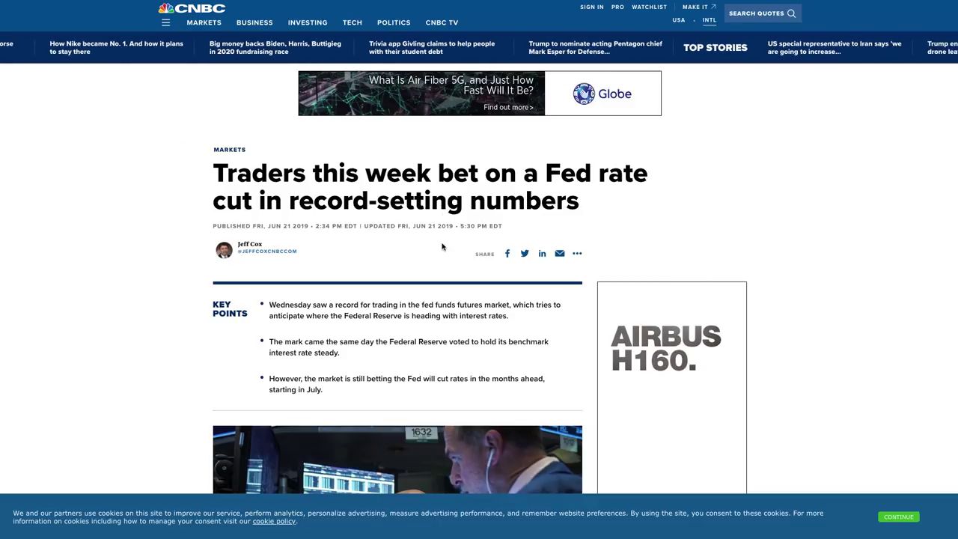
pyautogui.scroll(-1, 444, 248)
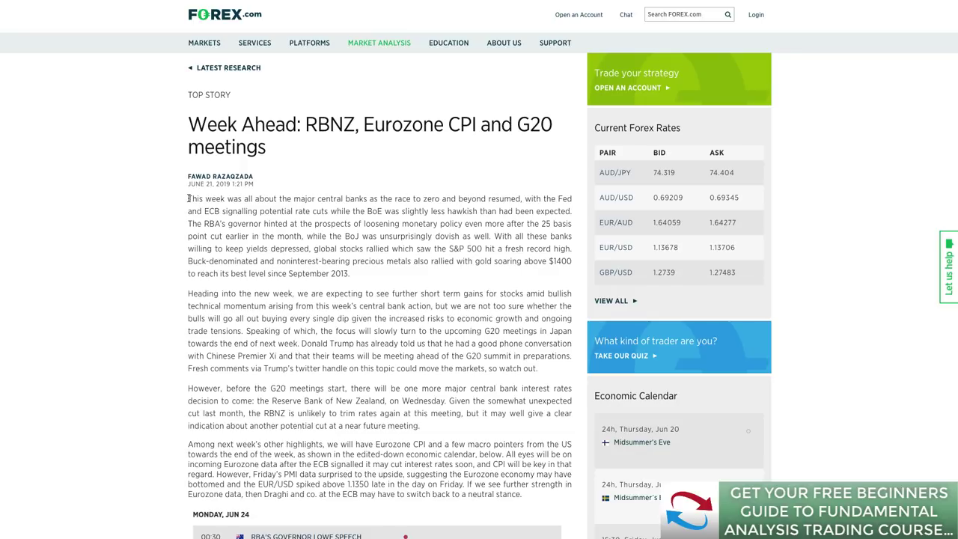
# Step: Highlight the article's opening, the central banks' race-to-zero sentence, and 'signalling potential rate cuts'
pyautogui.moveTo(188, 198); pyautogui.dragTo(242, 199)
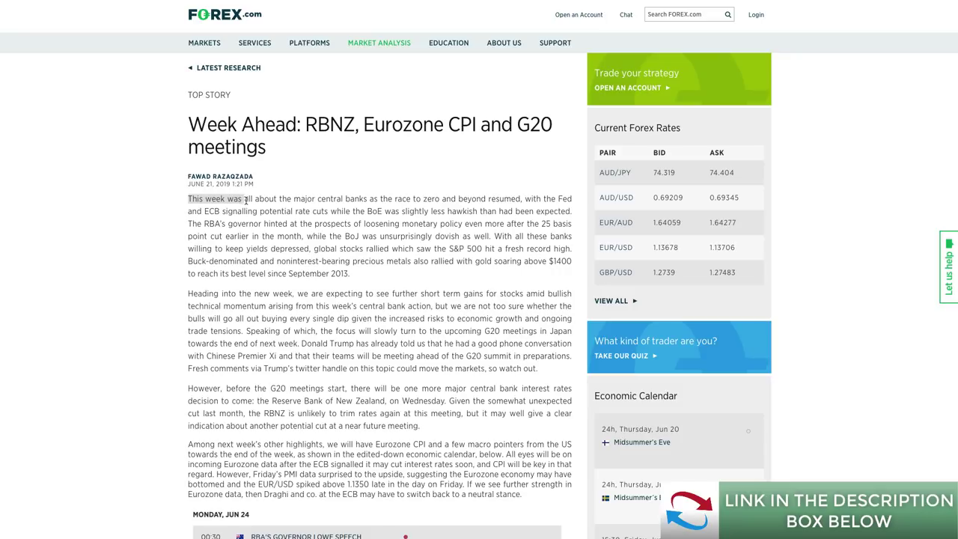
pyautogui.click(237, 199)
pyautogui.moveTo(233, 199); pyautogui.dragTo(570, 212)
pyautogui.click(252, 220)
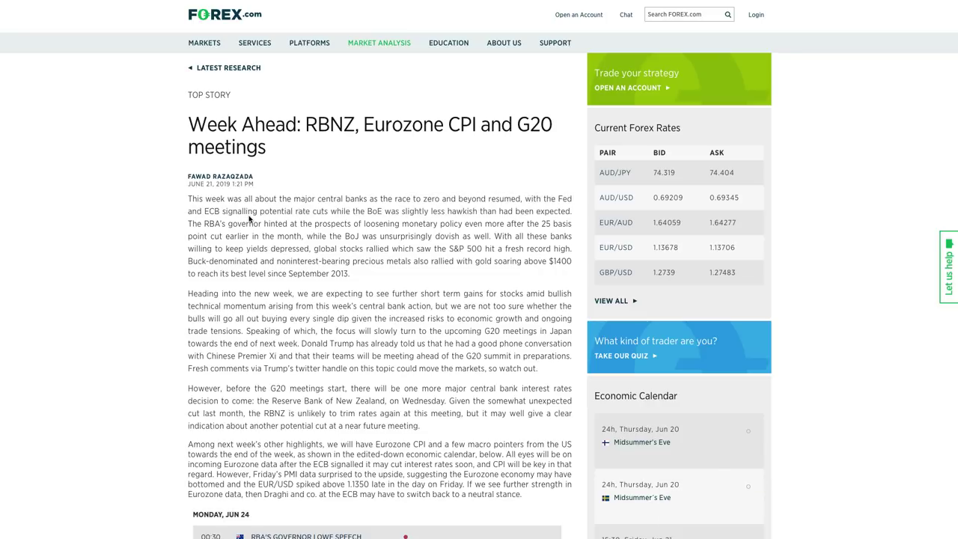
pyautogui.moveTo(223, 212); pyautogui.dragTo(330, 215)
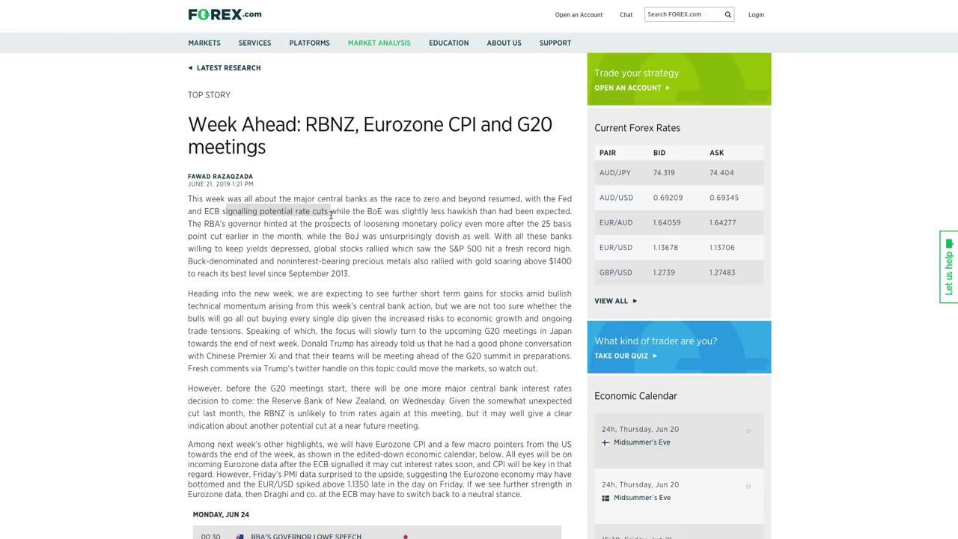
pyautogui.click(227, 214)
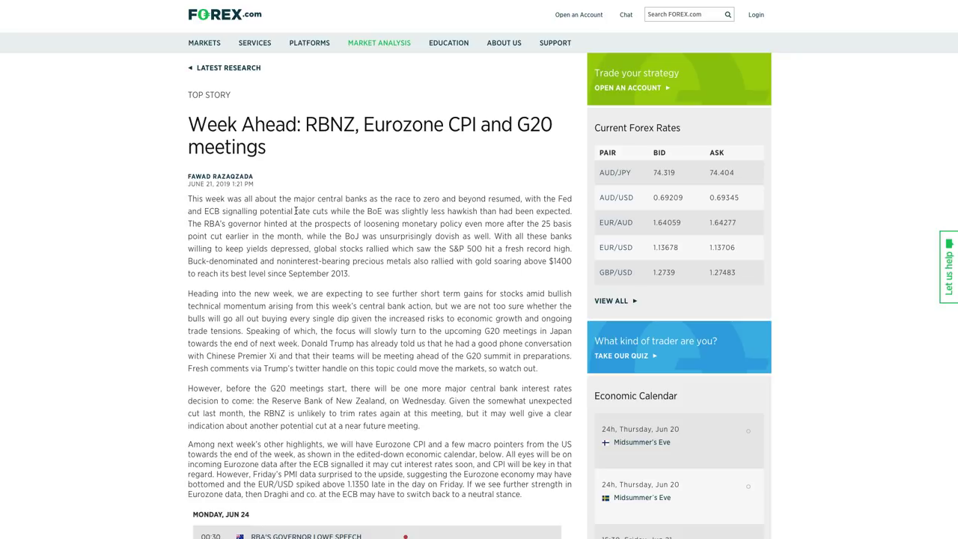
# Step: Highlight the less-hawkish BoE remark, the RBA governor's easing hint, and the dovish BoJ remark
pyautogui.moveTo(296, 211); pyautogui.dragTo(548, 212)
pyautogui.click(564, 213)
pyautogui.moveTo(189, 224); pyautogui.dragTo(473, 225)
pyautogui.click(488, 227)
pyautogui.moveTo(208, 237); pyautogui.dragTo(491, 238)
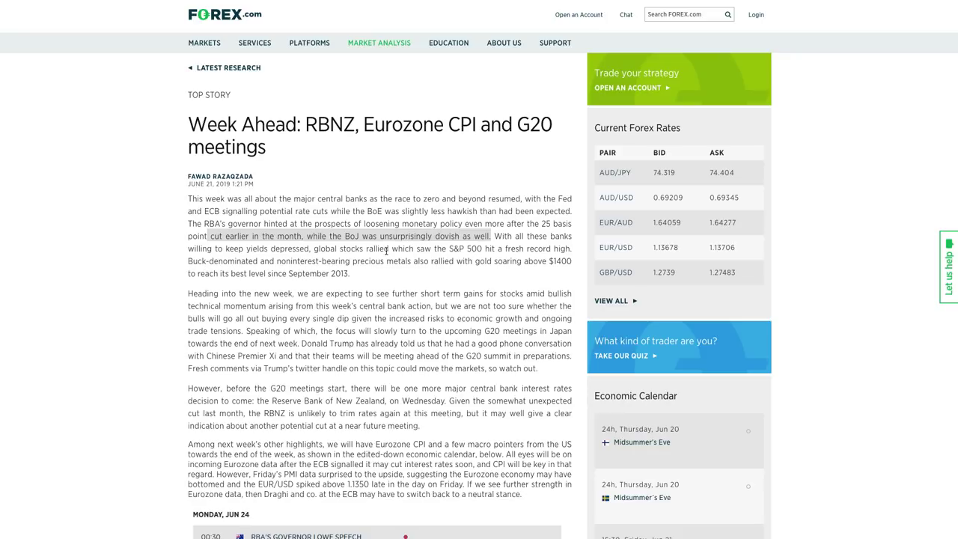
pyautogui.click(294, 240)
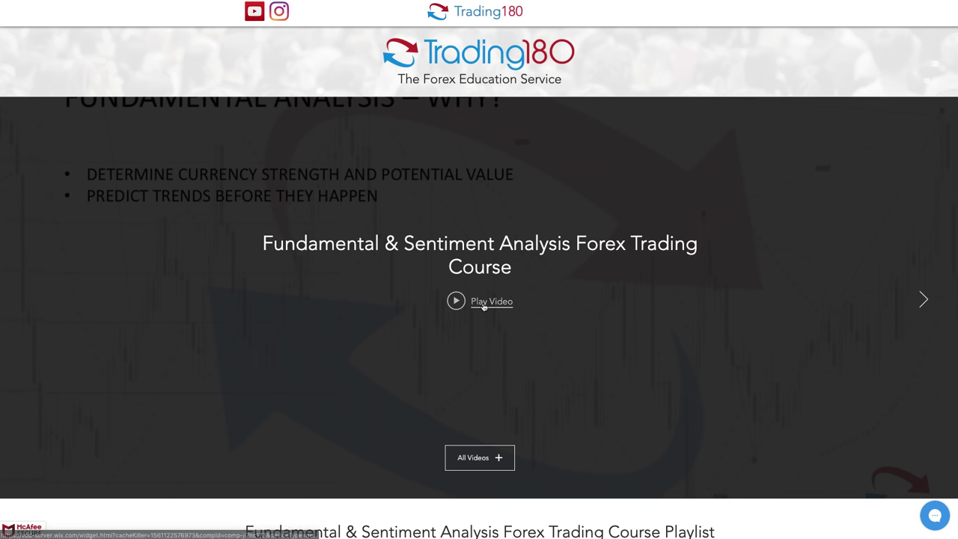
# Step: Open the gallery of all Fundamental & Sentiment Analysis course videos and scroll through it
pyautogui.scroll(-1, 529, 326)
pyautogui.scroll(1, 524, 314)
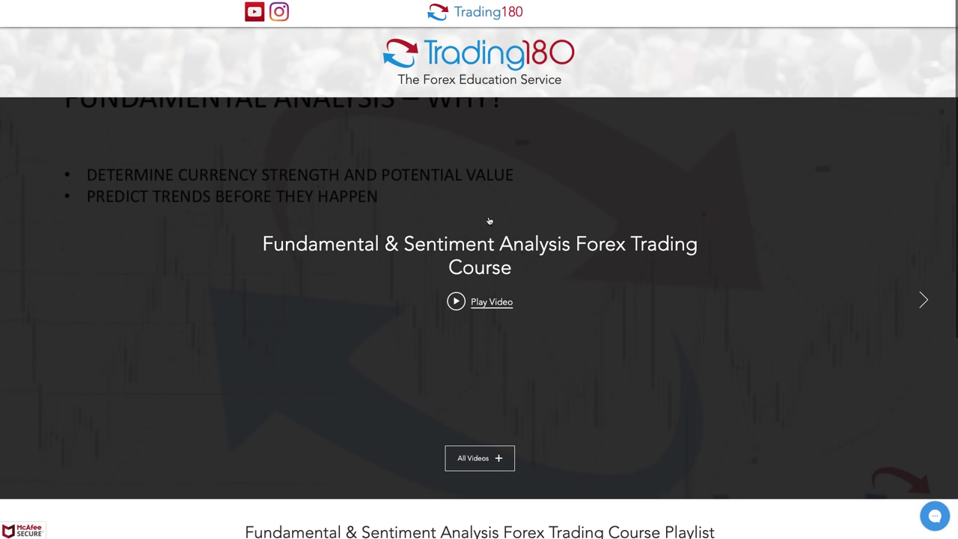
pyautogui.scroll(-3, 487, 221)
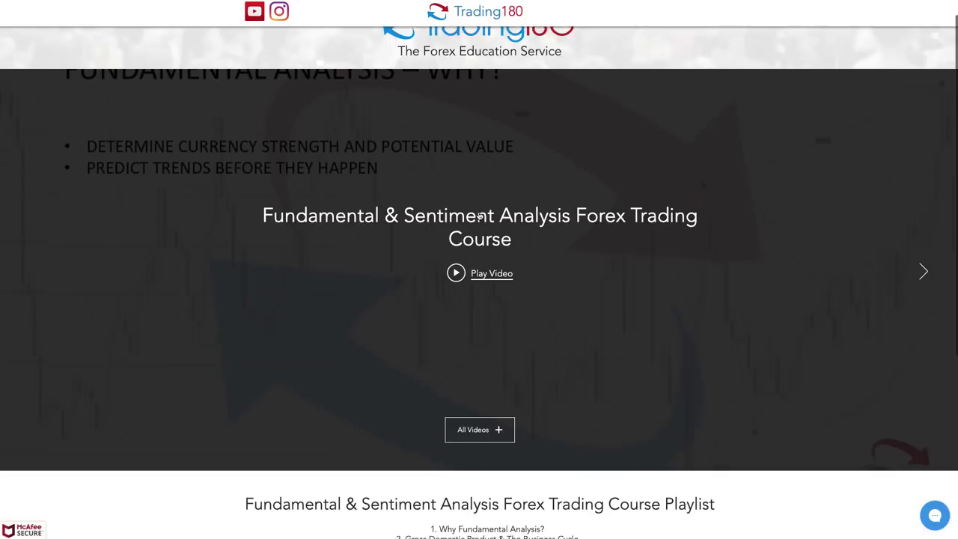
pyautogui.click(486, 296)
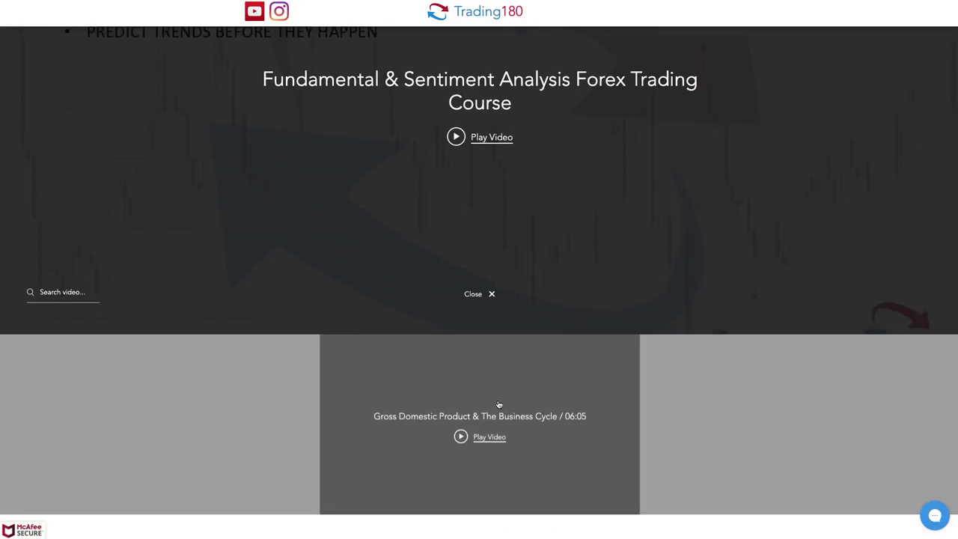
pyautogui.scroll(-1, 565, 423)
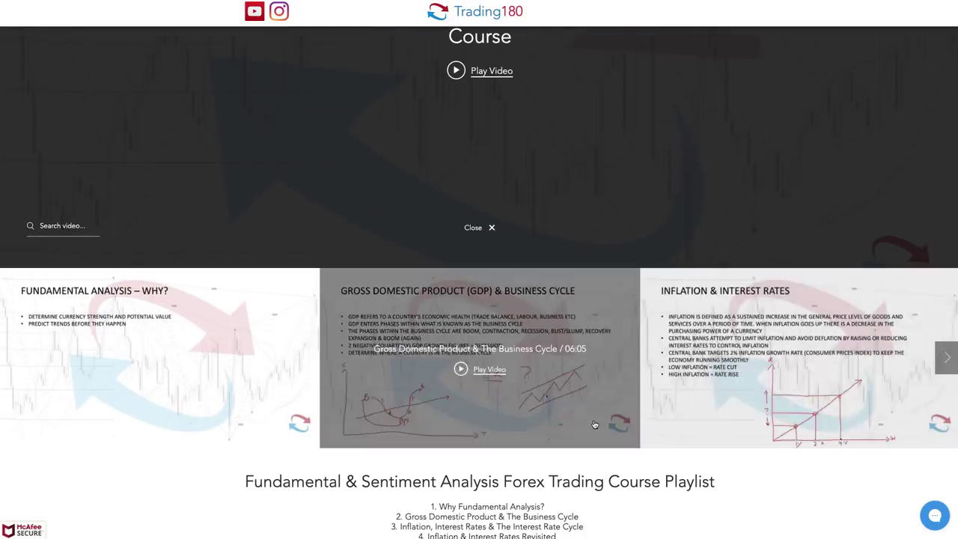
pyautogui.scroll(-1, 565, 423)
pyautogui.scroll(-1, 592, 432)
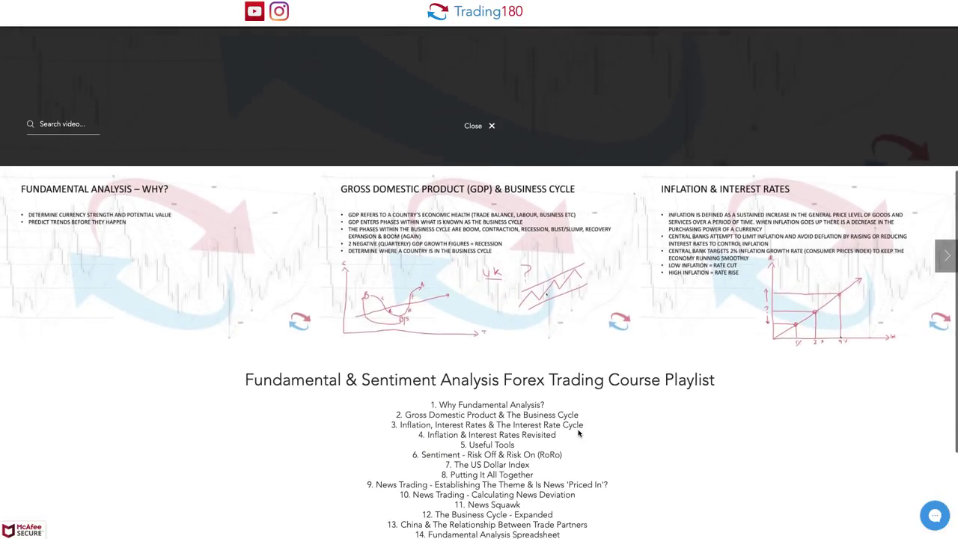
pyautogui.scroll(-1, 578, 433)
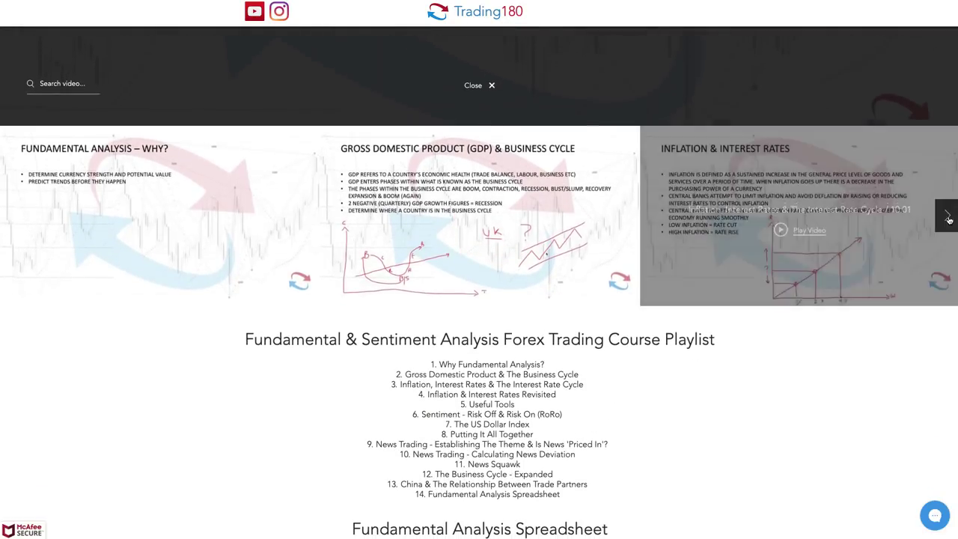
# Step: Advance the course video carousel, then drag it back to the first videos
pyautogui.moveTo(483, 246)
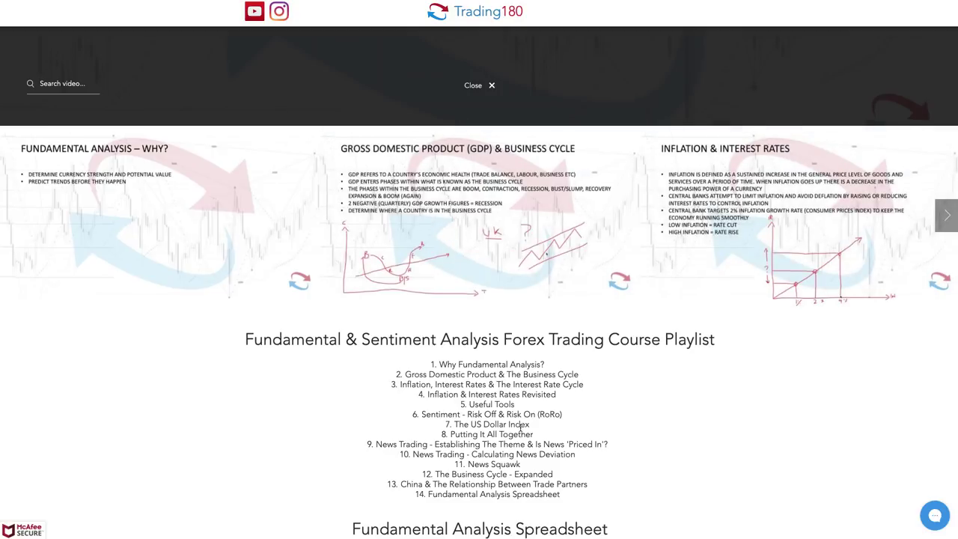
pyautogui.scroll(1, 520, 427)
pyautogui.scroll(2, 533, 391)
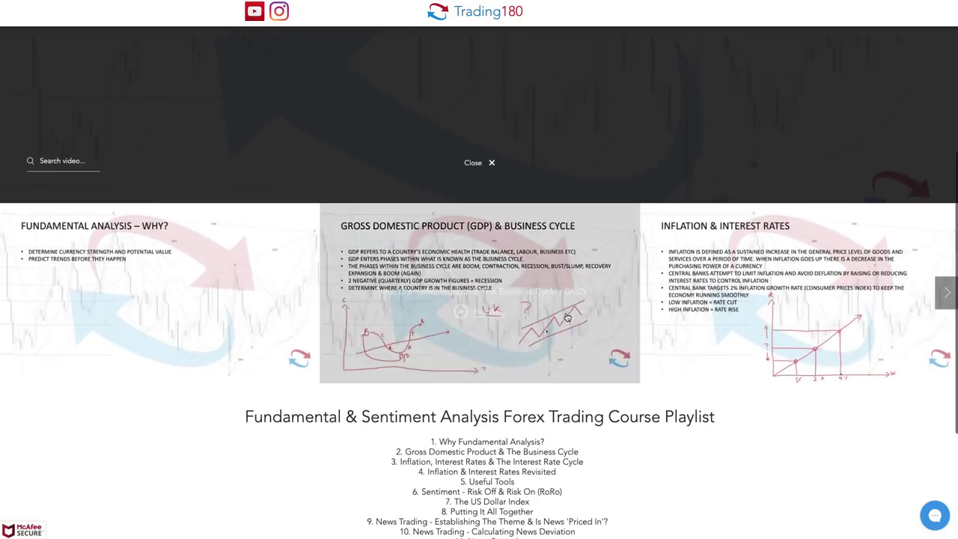
pyautogui.click(947, 293)
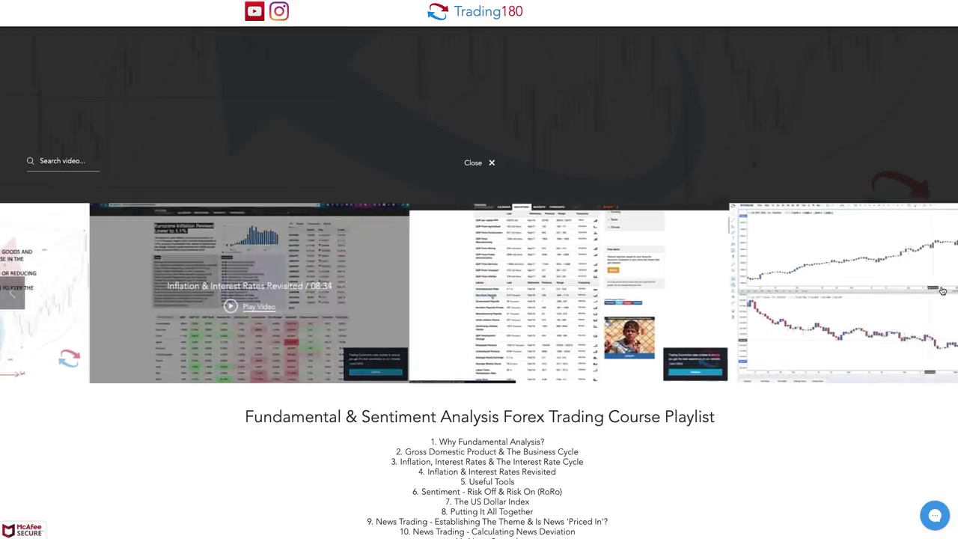
pyautogui.moveTo(110, 289); pyautogui.dragTo(195, 320)
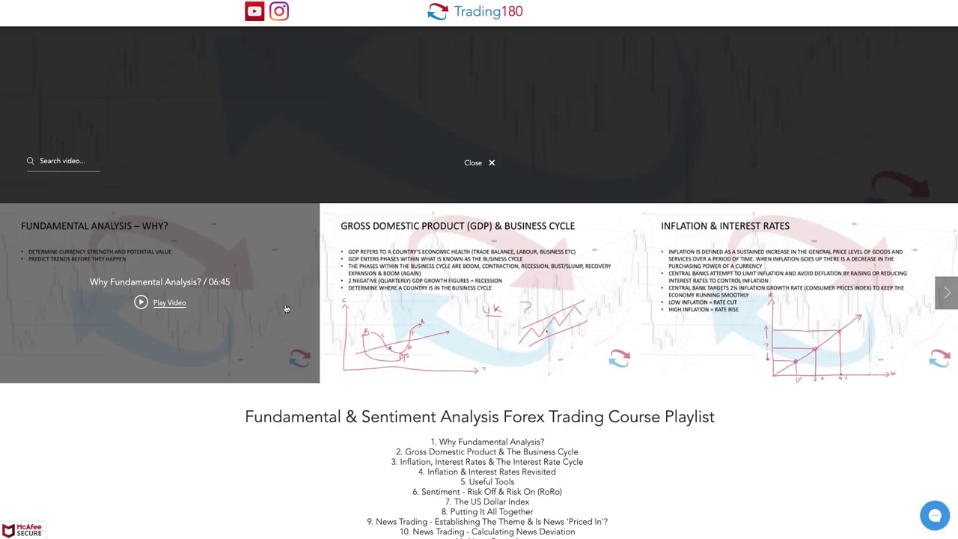
pyautogui.scroll(5, 353, 302)
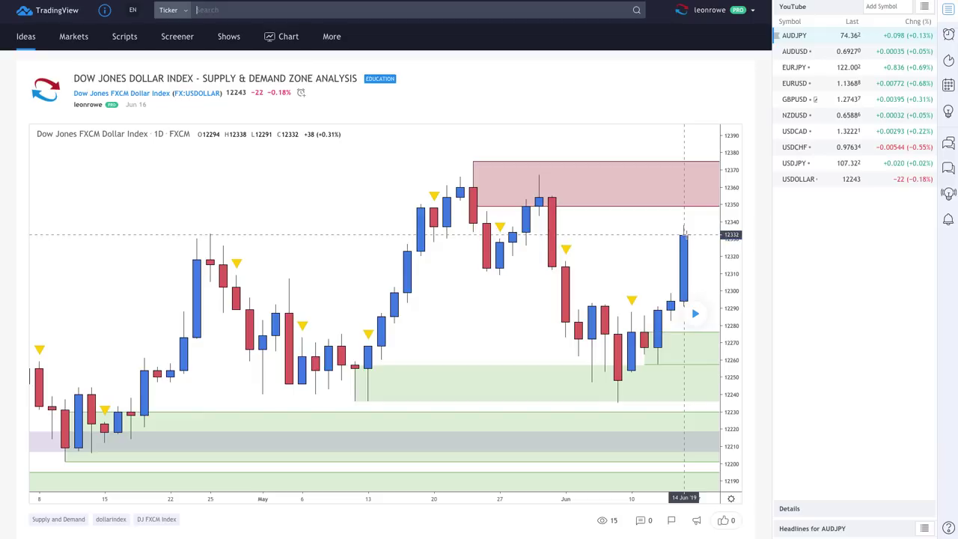
# Step: Load the post-publication bars on the Dow Jones Dollar Index idea's daily chart
pyautogui.click(696, 313)
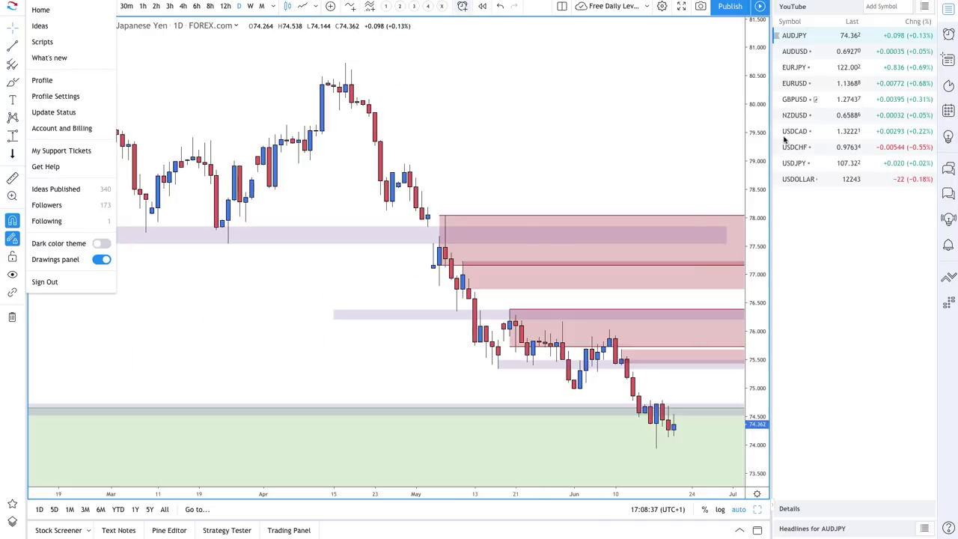
# Step: Open the USDOLLAR daily chart from the watchlist
pyautogui.click(801, 180)
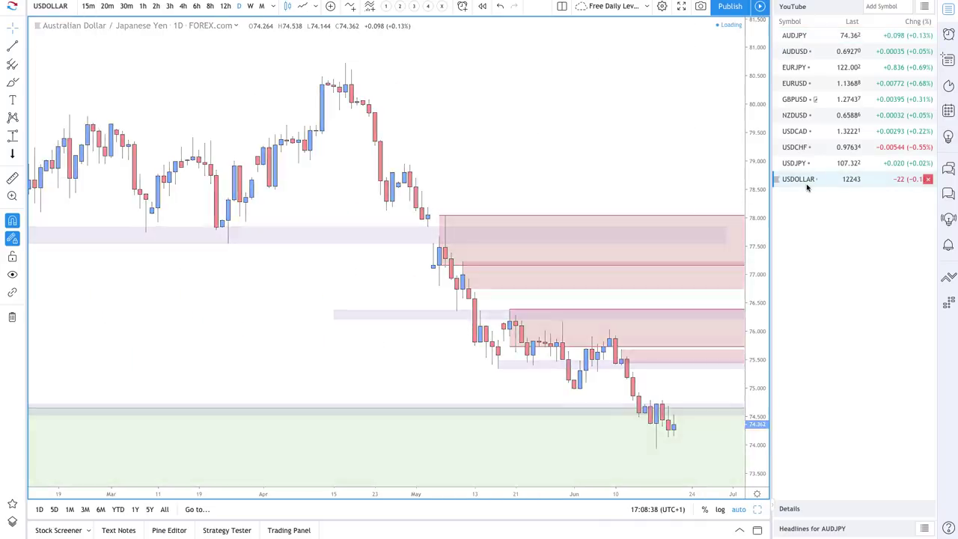
pyautogui.scroll(5, 569, 268)
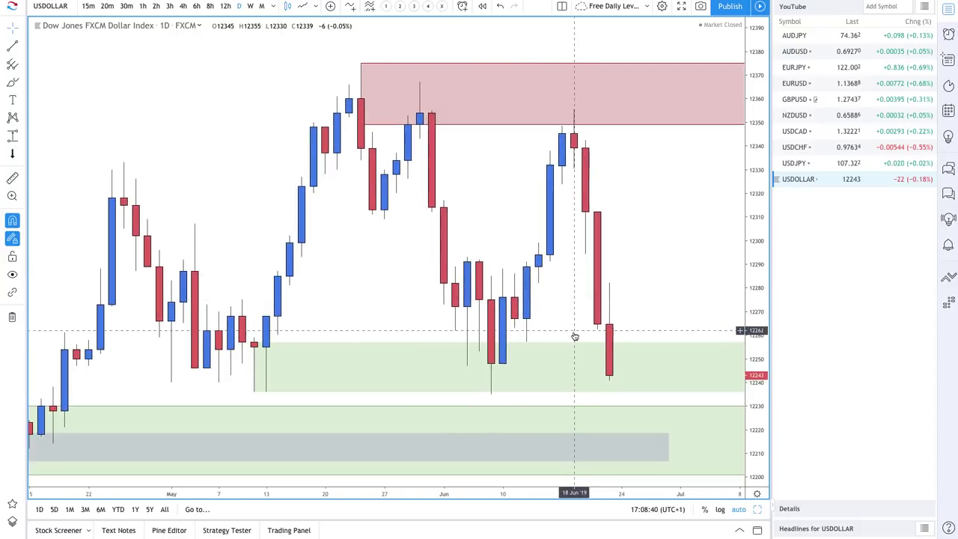
pyautogui.scroll(-1, 412, 331)
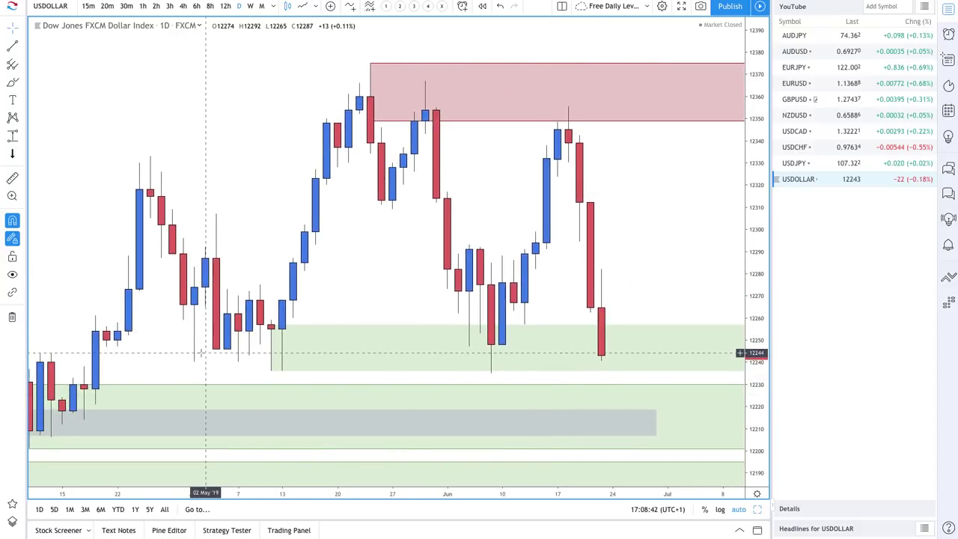
pyautogui.scroll(-1, 294, 329)
pyautogui.scroll(-1, 294, 329)
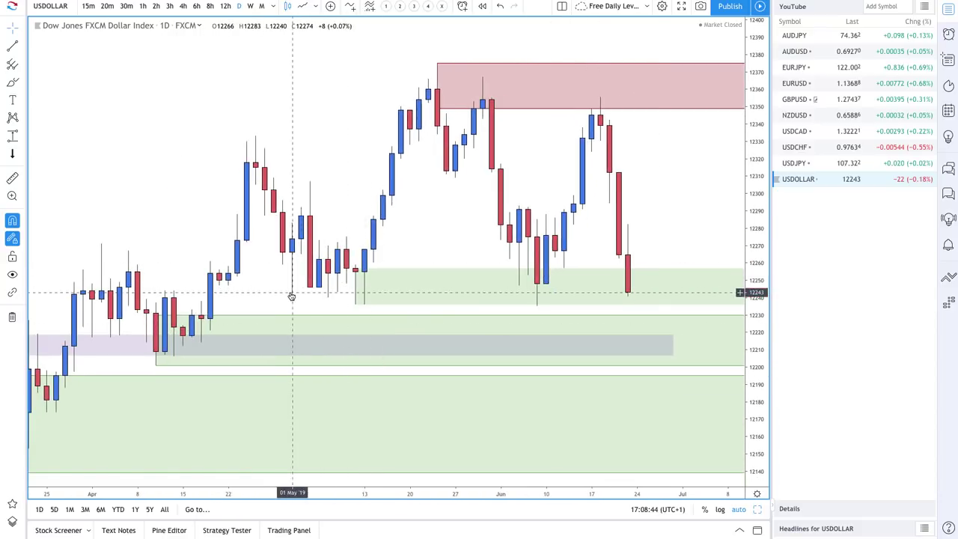
# Step: Draw a 12241–12256 rectangle from late March to early July, styled as a grey Support & Resistance Zone
pyautogui.click(23, 84)
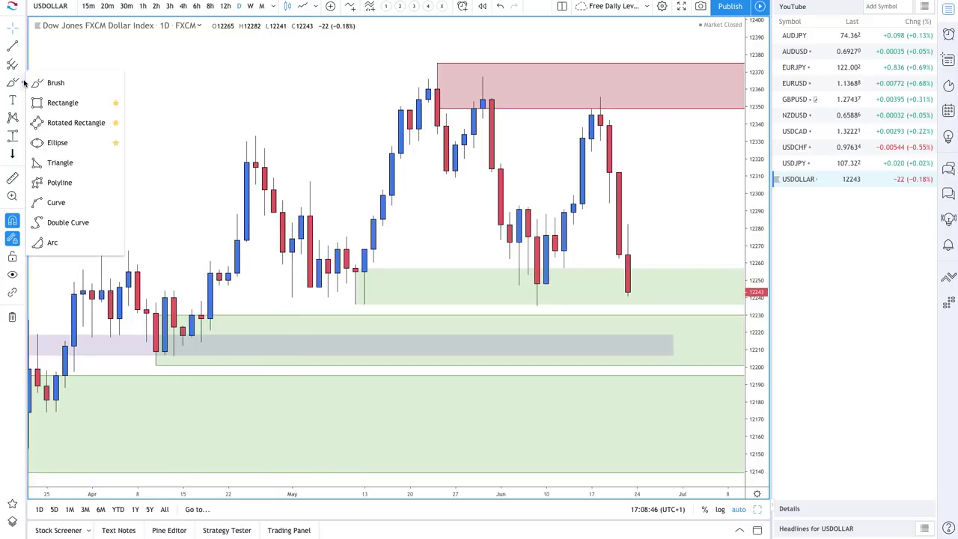
pyautogui.click(66, 103)
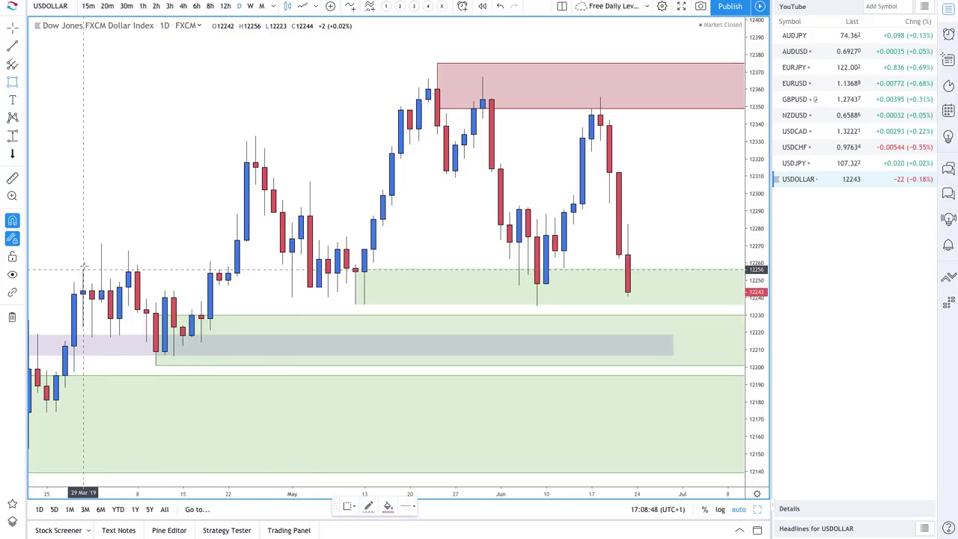
pyautogui.moveTo(83, 269); pyautogui.dragTo(439, 307)
pyautogui.moveTo(502, 309); pyautogui.dragTo(693, 295)
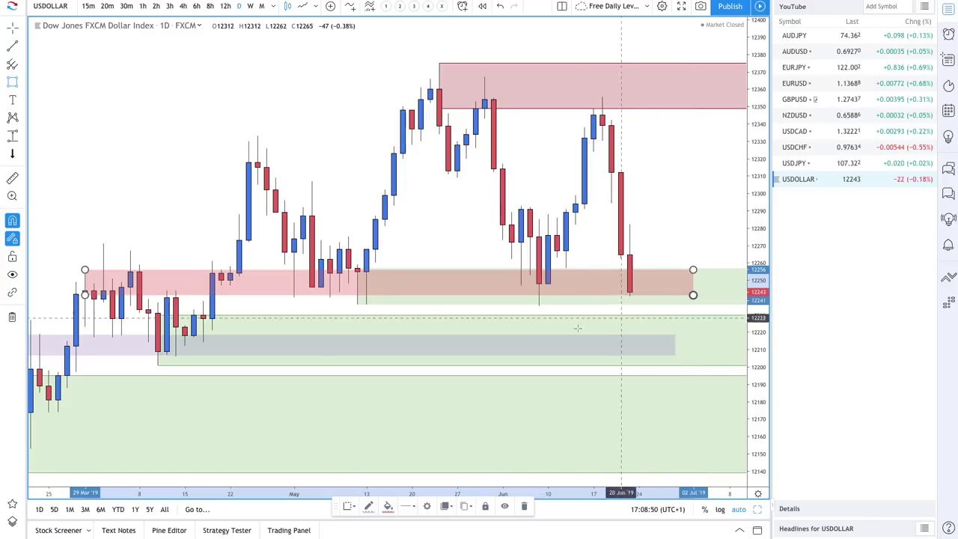
pyautogui.click(349, 508)
pyautogui.click(378, 472)
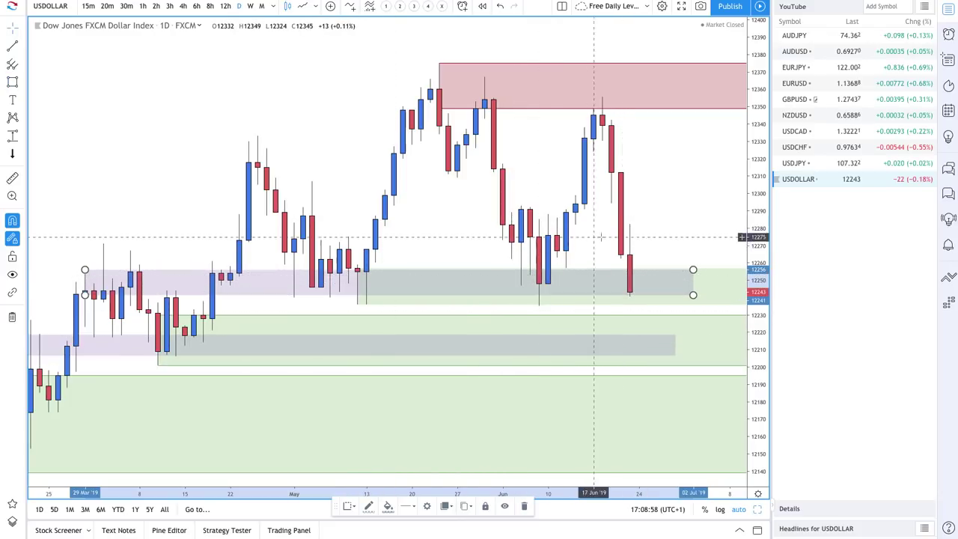
pyautogui.scroll(-3, 649, 285)
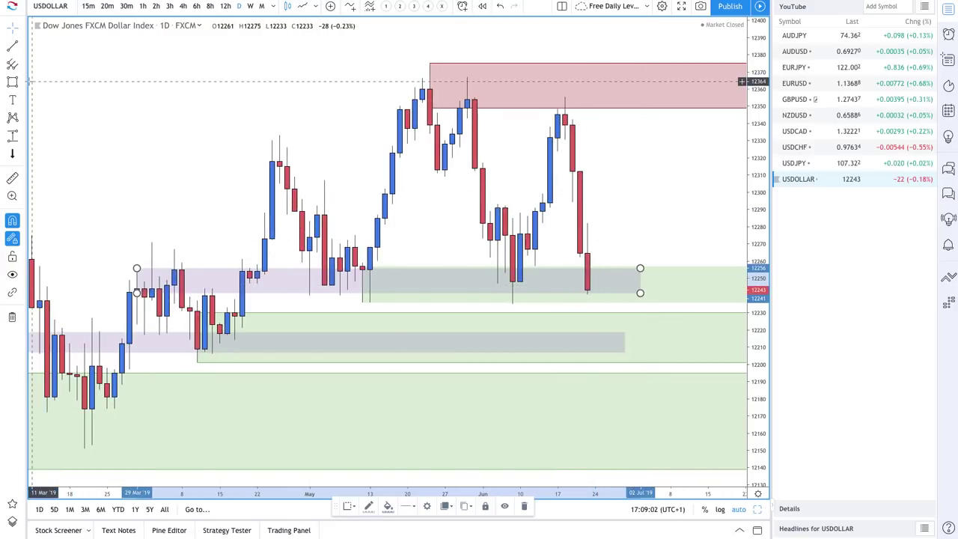
pyautogui.click(22, 46)
# Step: Draw two up-right arrows, from the 12243 latest low toward 12290 and from the lower grey zone
pyautogui.click(57, 184)
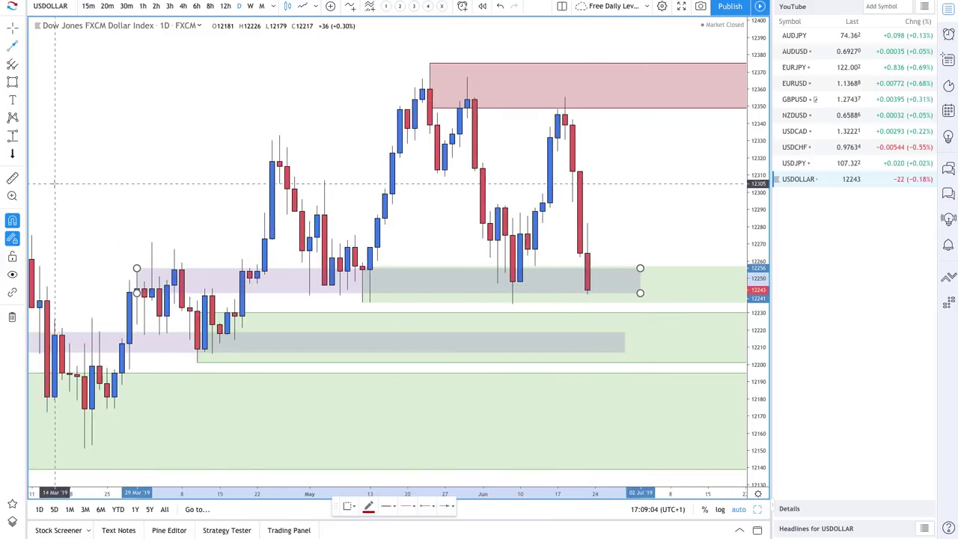
pyautogui.click(587, 289)
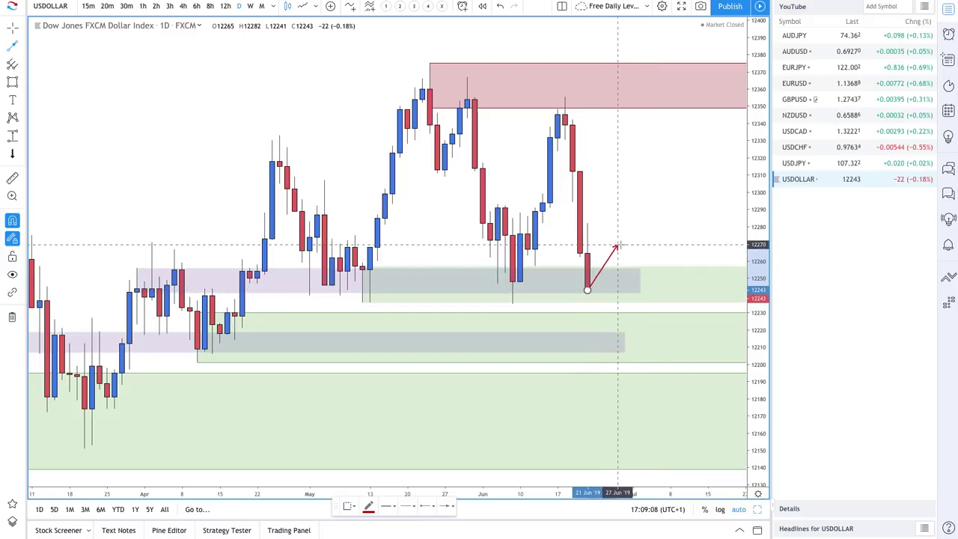
pyautogui.click(617, 249)
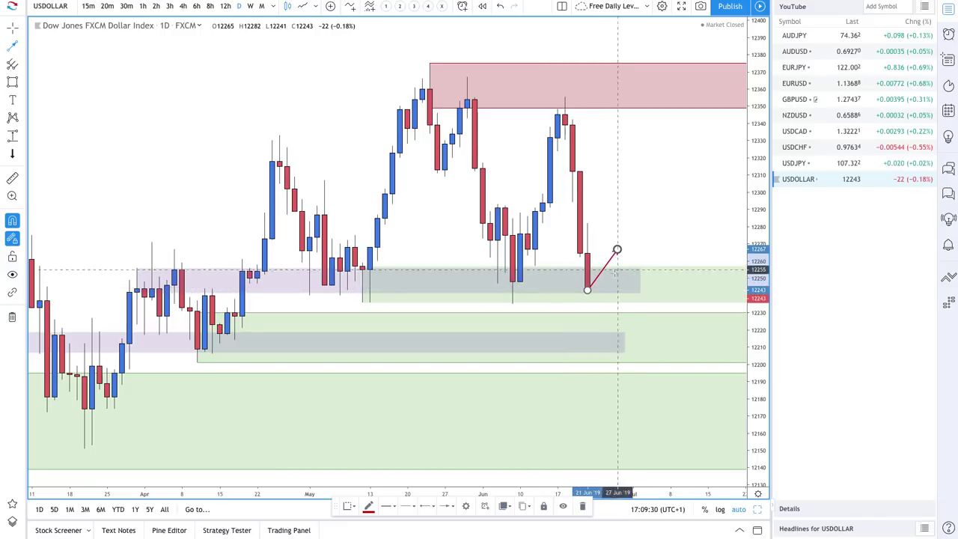
pyautogui.scroll(-1, 618, 248)
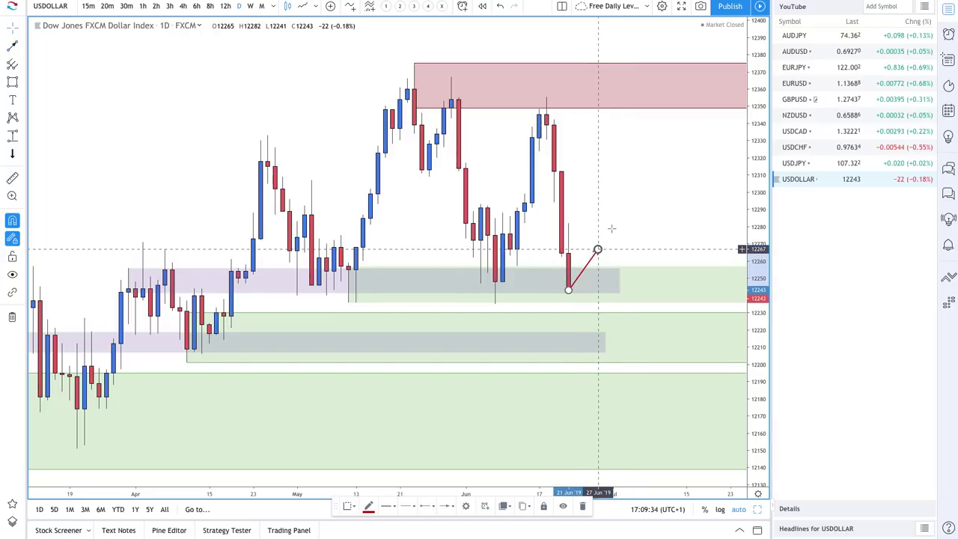
pyautogui.moveTo(598, 249); pyautogui.dragTo(628, 204)
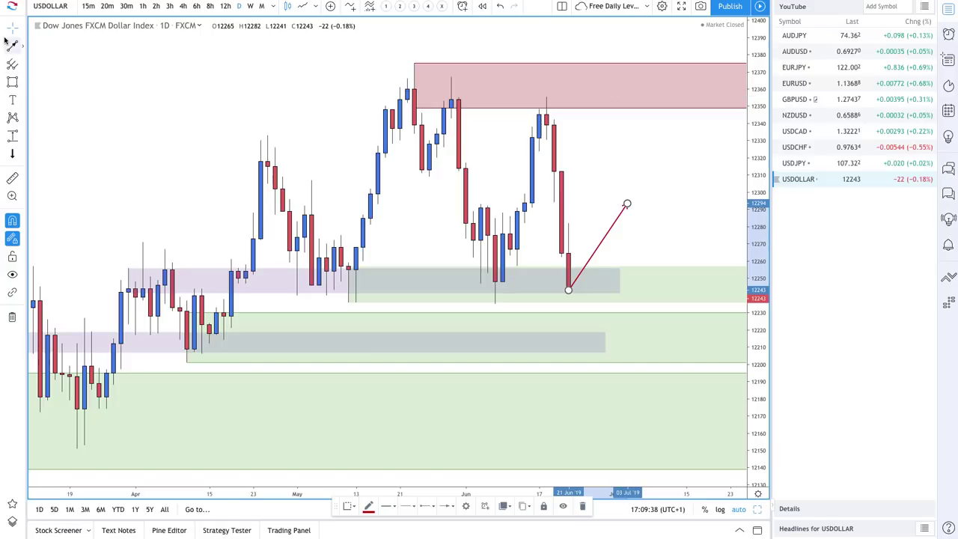
pyautogui.click(583, 344)
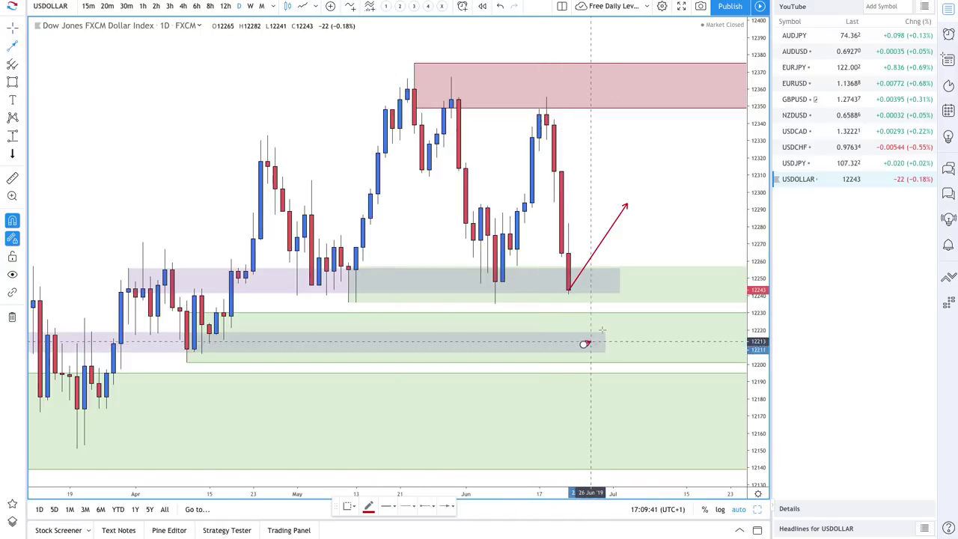
pyautogui.click(642, 289)
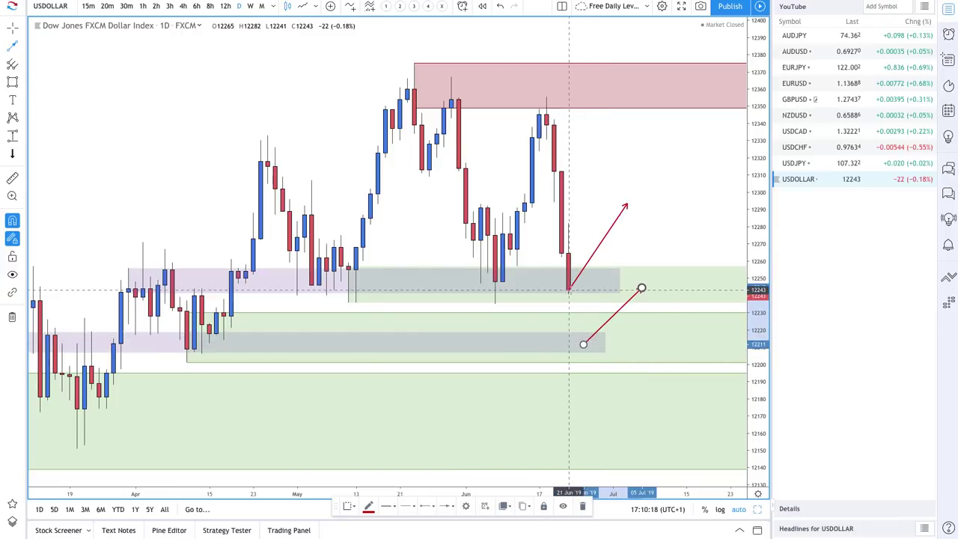
# Step: Draw a downward arrow from the latest low to the lower grey zone, then open the USDJPY daily chart
pyautogui.click(569, 290)
pyautogui.click(583, 347)
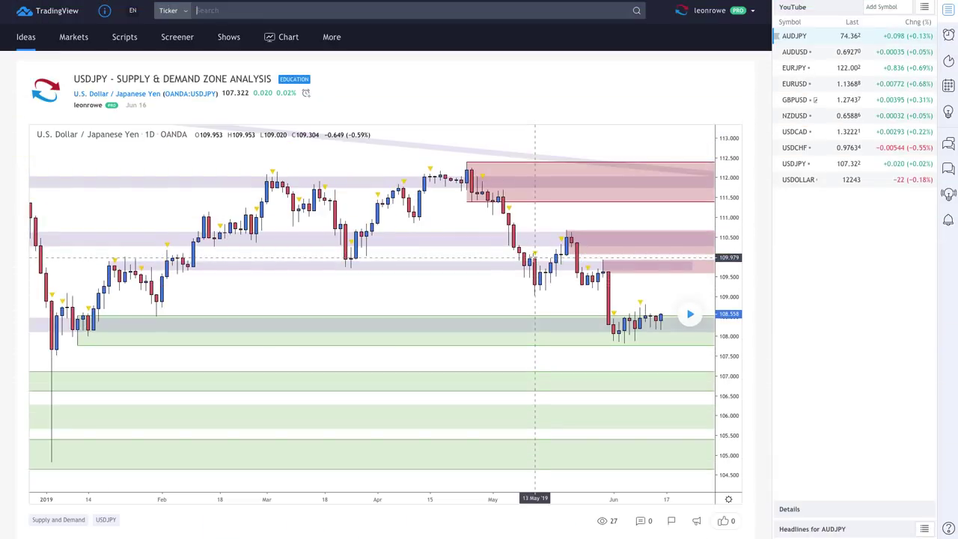
pyautogui.click(690, 315)
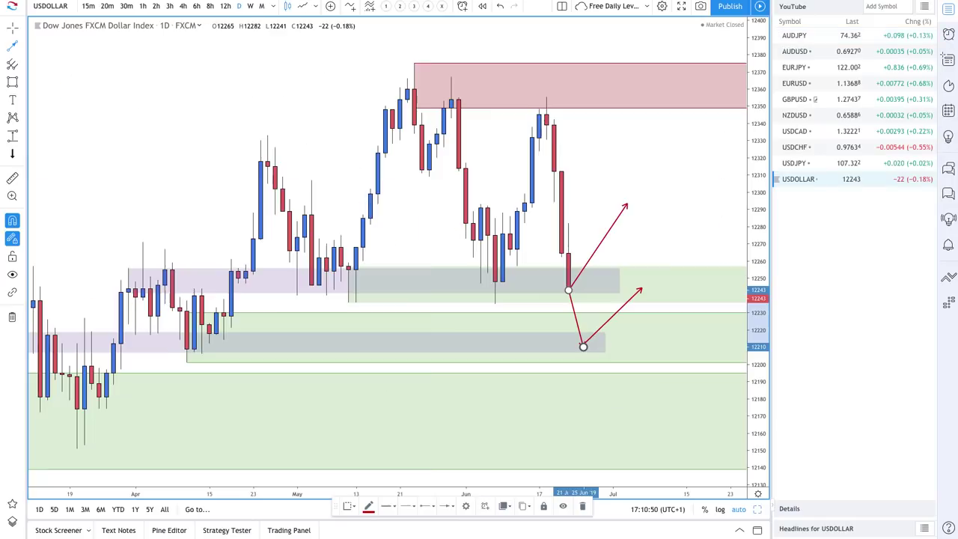
pyautogui.click(820, 165)
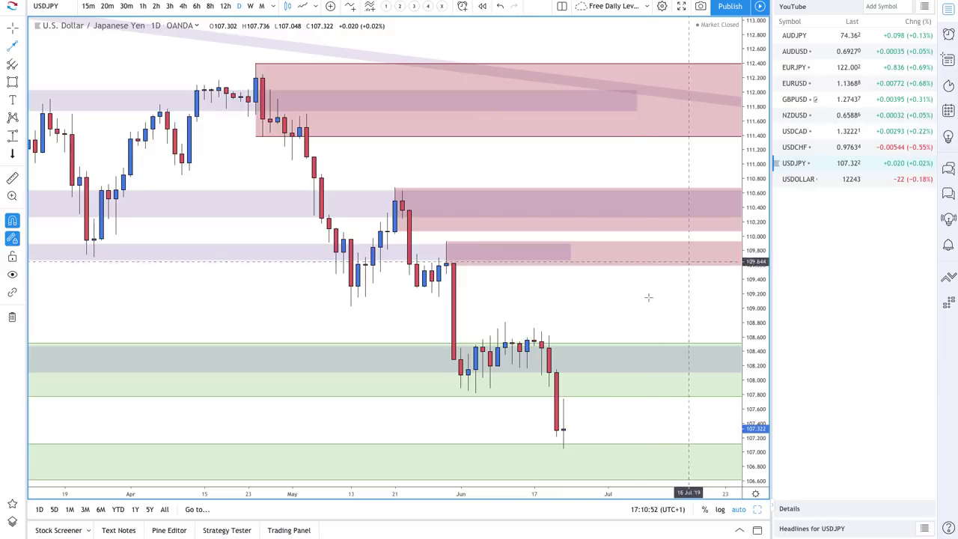
# Step: Delete USDJPY's upper green zone and draw a red 108.398–108.802 Fib Retracement zone from 11 Jun
pyautogui.click(562, 399)
pyautogui.press('Delete')
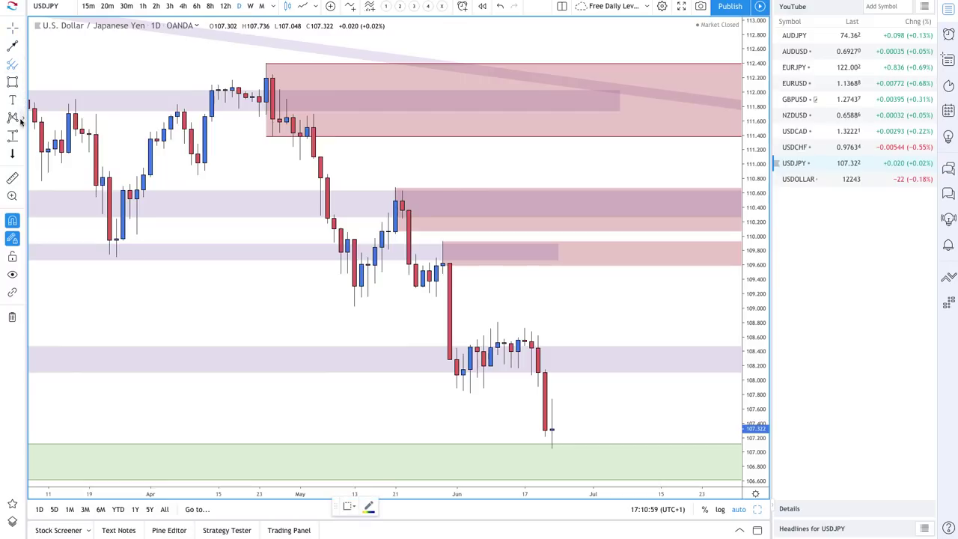
pyautogui.click(21, 64)
pyautogui.click(75, 245)
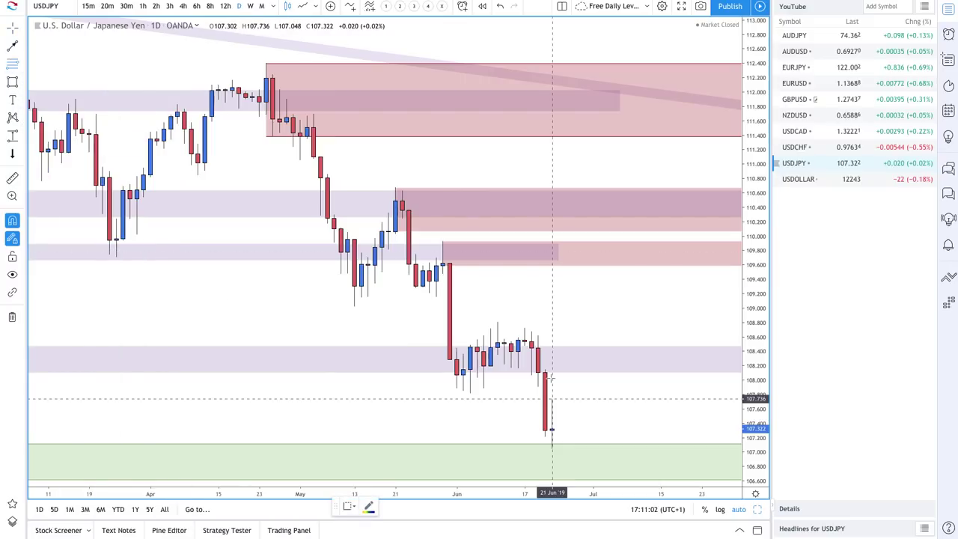
pyautogui.moveTo(518, 352)
pyautogui.mouseDown()
pyautogui.moveTo(517, 333)
pyautogui.moveTo(496, 323)
pyautogui.mouseUp()
pyautogui.scroll(-5, 650, 399)
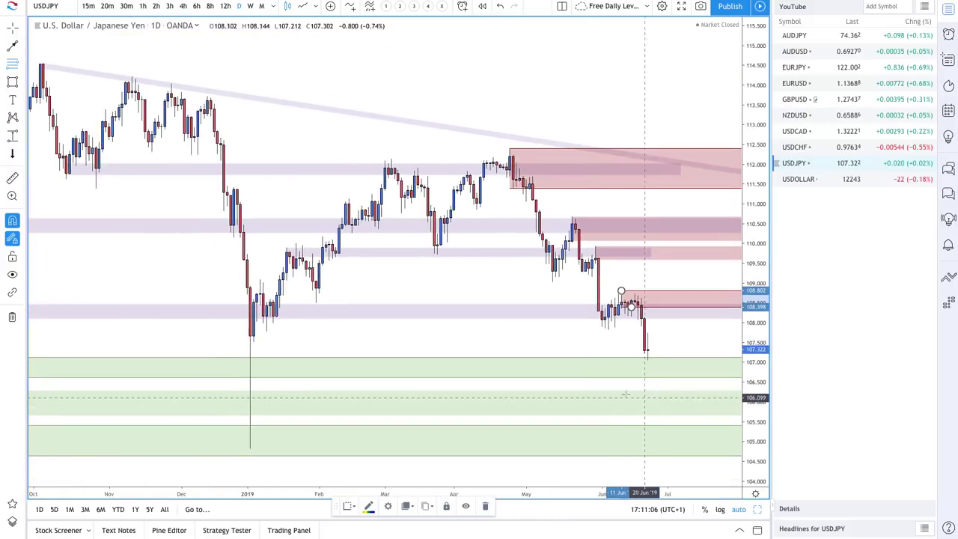
pyautogui.scroll(5, 656, 375)
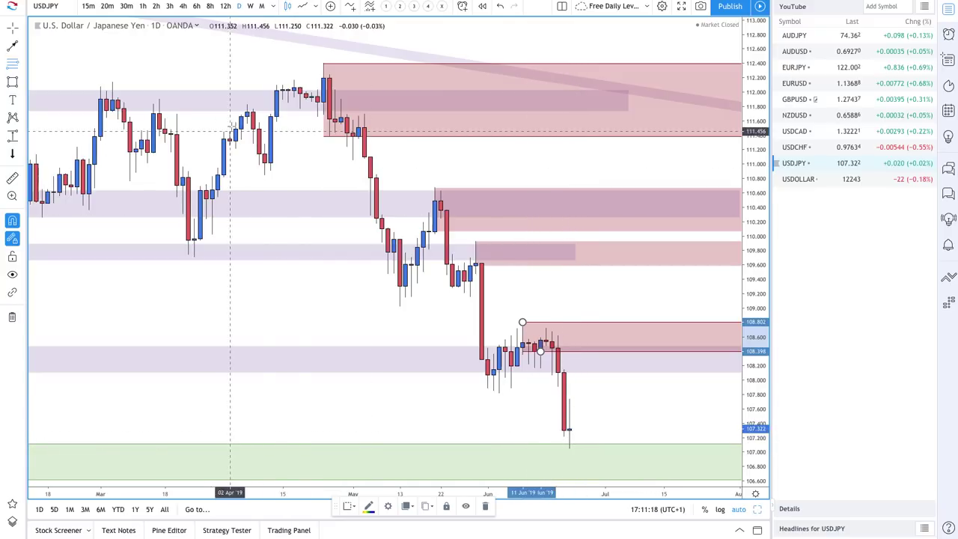
pyautogui.click(12, 45)
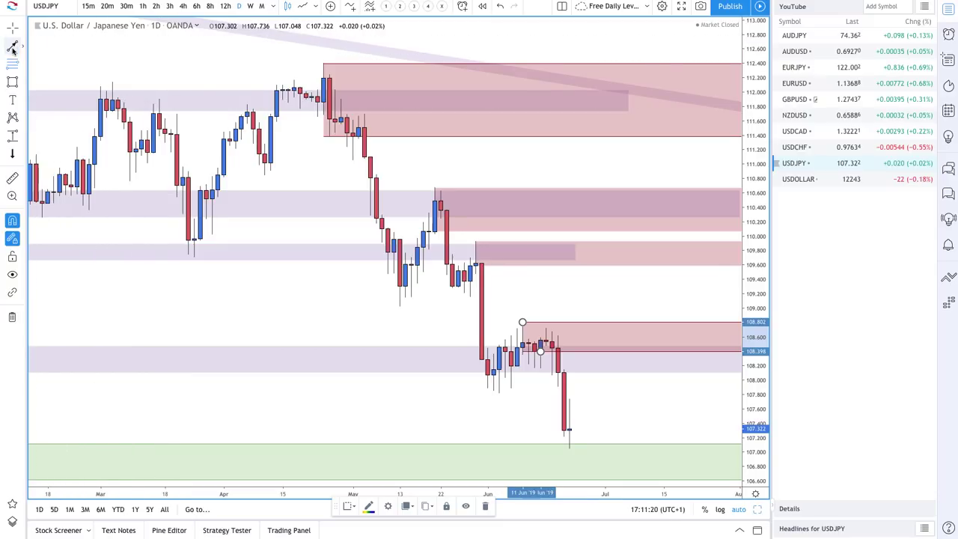
# Step: Draw a red projected path on USDJPY from the 107.322 low up into the 108.57 supply zone and back down
pyautogui.moveTo(606, 339); pyautogui.dragTo(640, 402)
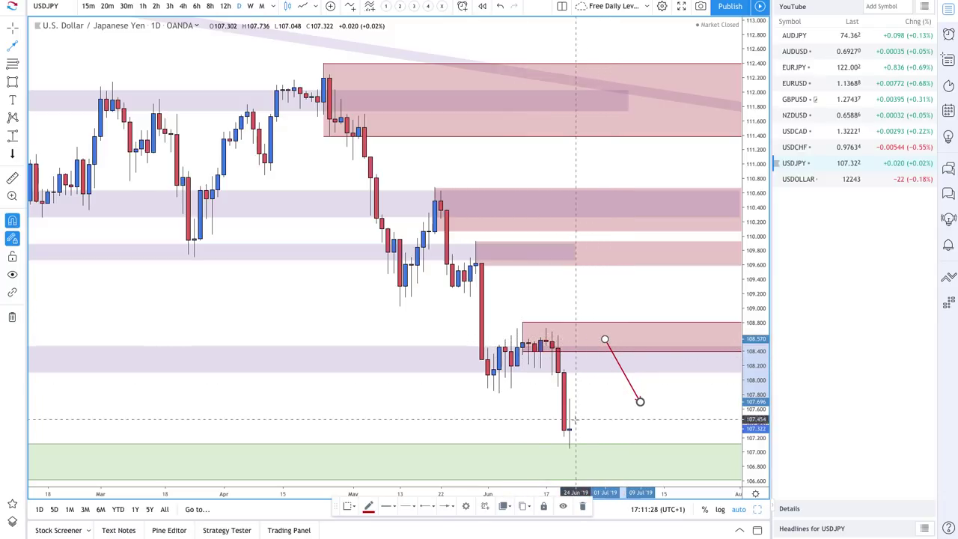
pyautogui.moveTo(569, 429); pyautogui.dragTo(605, 339)
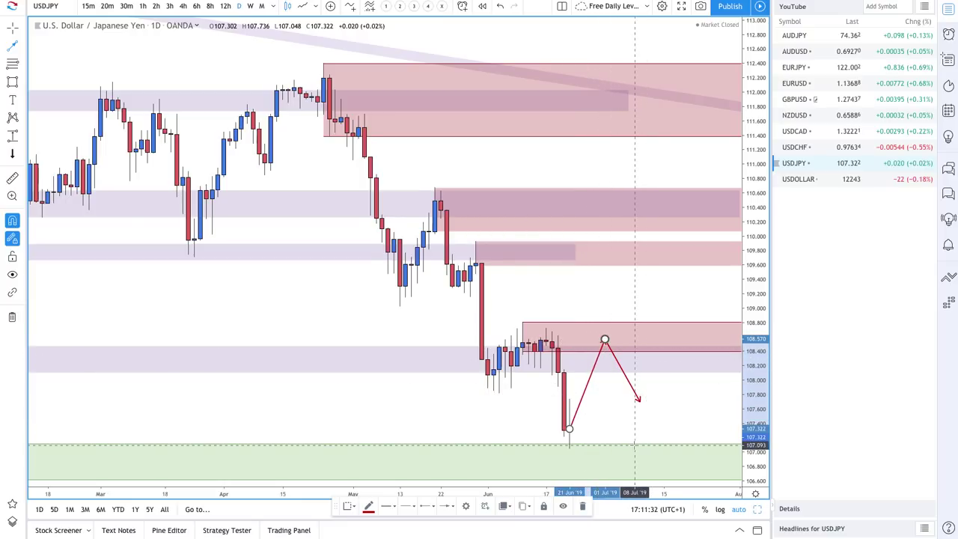
pyautogui.scroll(-4, 633, 440)
pyautogui.scroll(4, 651, 404)
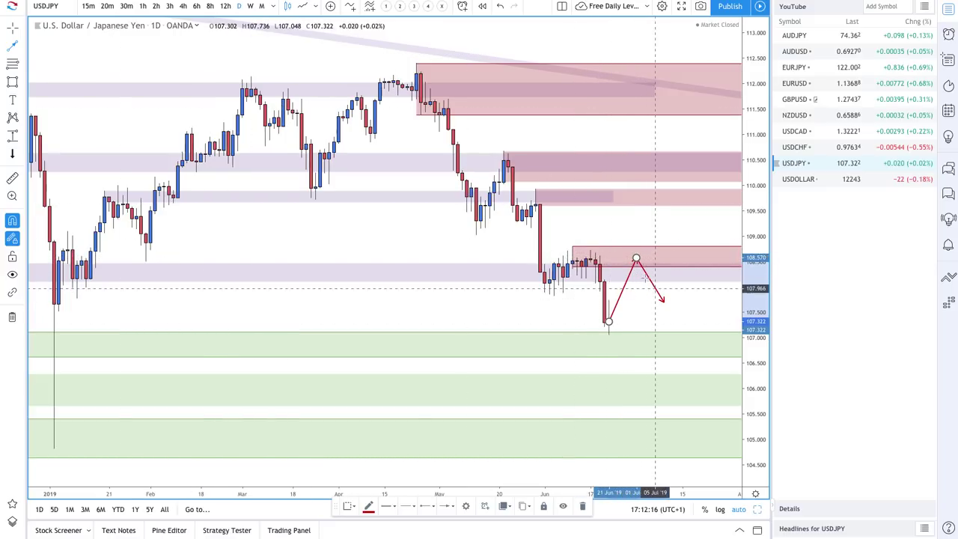
# Step: Switch to USDCHF, open its published Supply & Demand Zone Analysis idea, and replay it
pyautogui.click(801, 147)
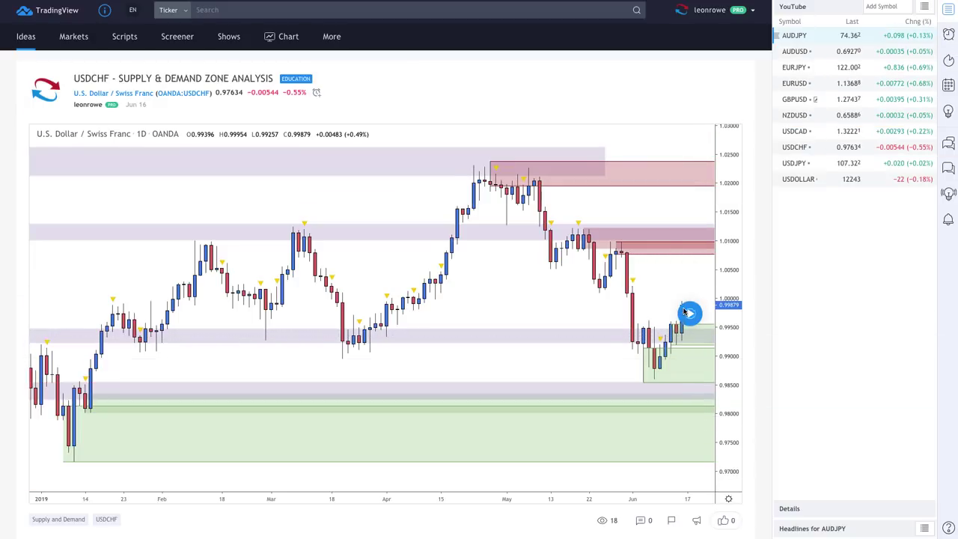
pyautogui.click(688, 312)
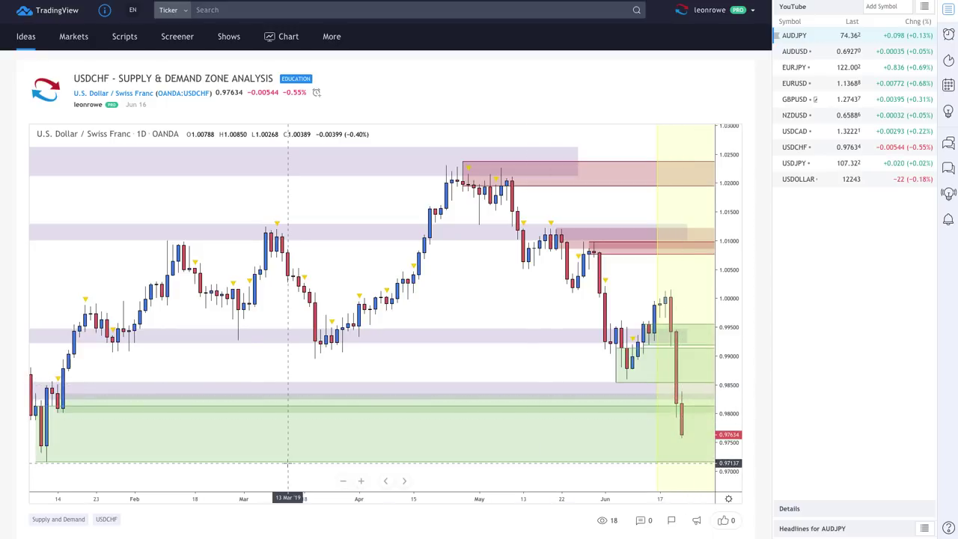
# Step: Zoom the USDCHF idea chart out to show more history, then scroll away from the idea
pyautogui.click(343, 485)
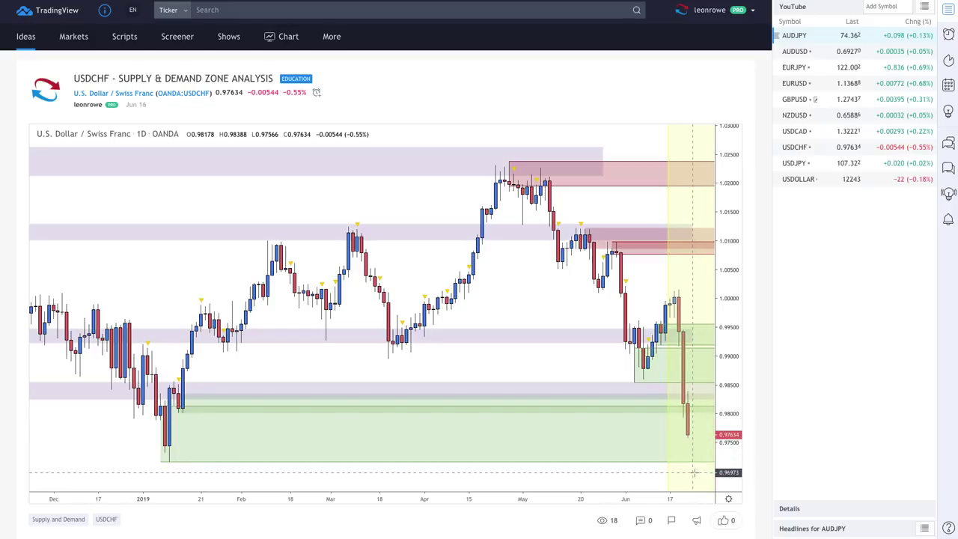
pyautogui.scroll(-1, 693, 439)
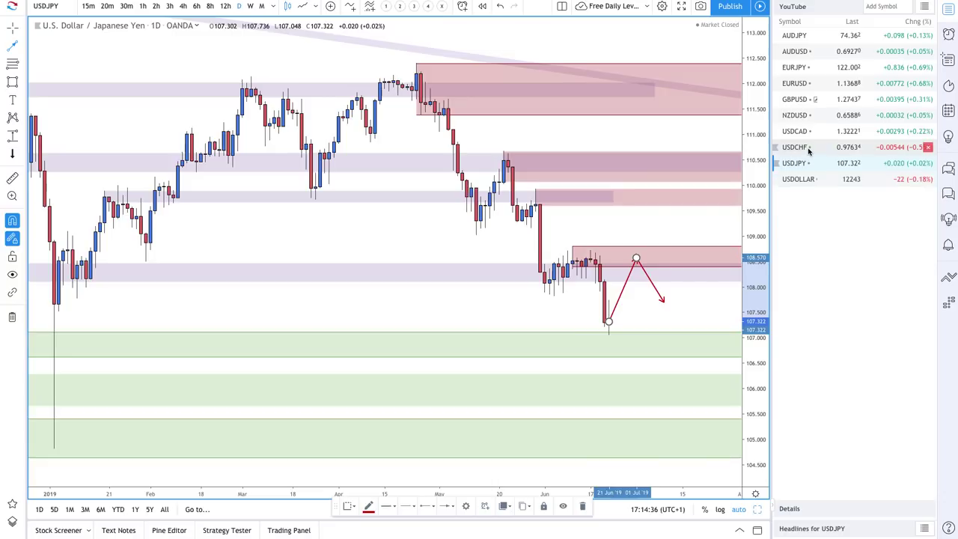
# Step: On USDCHF, delete two outdated green demand zones and draw a supply zone near 0.9991–1.0013
pyautogui.click(805, 148)
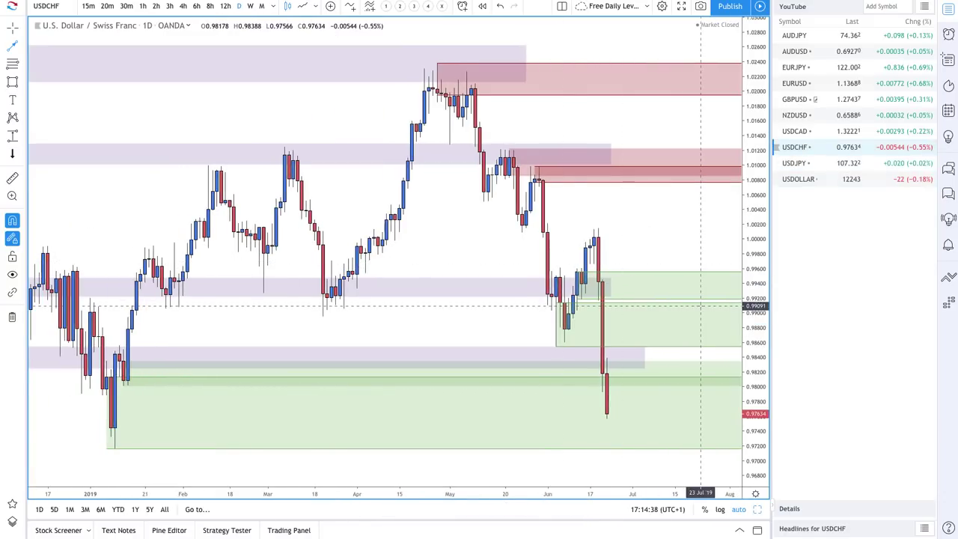
pyautogui.click(681, 301)
pyautogui.press('Delete')
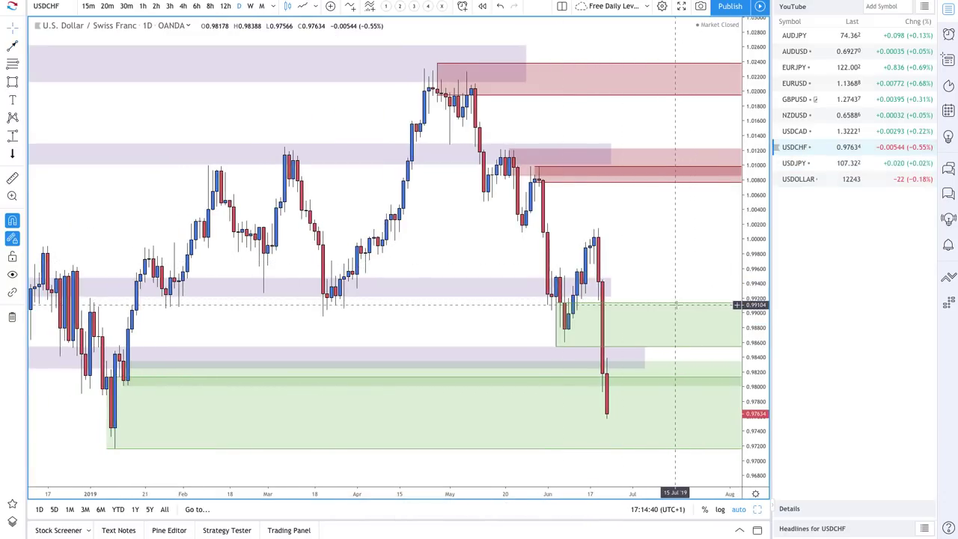
pyautogui.click(560, 343)
pyautogui.press('Delete')
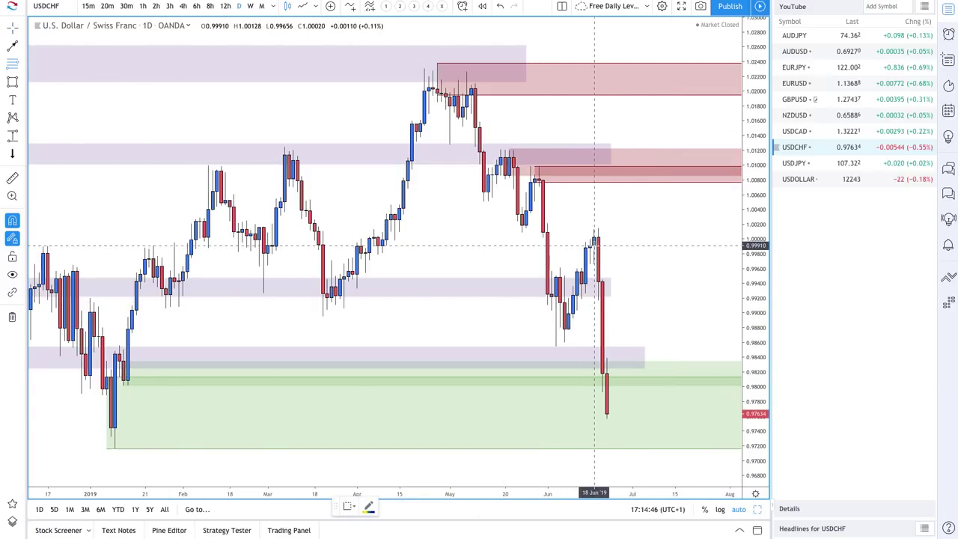
pyautogui.moveTo(592, 247); pyautogui.dragTo(593, 230)
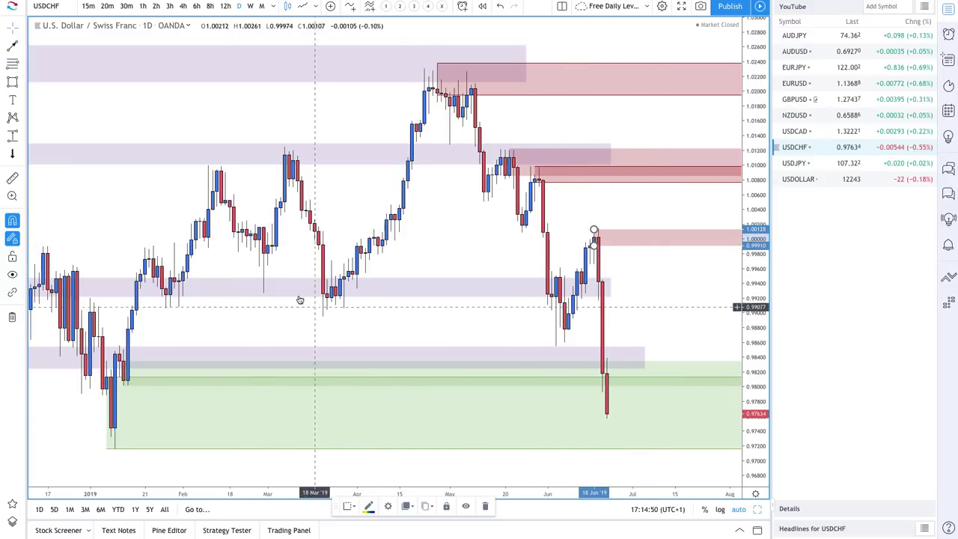
pyautogui.scroll(-1, 590, 456)
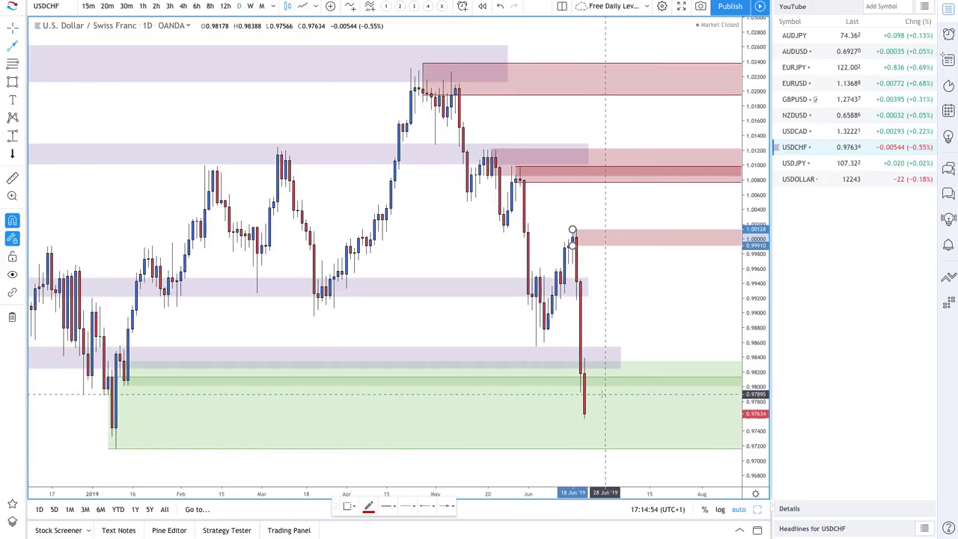
# Step: Remove a stray rising line and the thin green zone near 0.9830 from the USDCHF chart
pyautogui.click(584, 413)
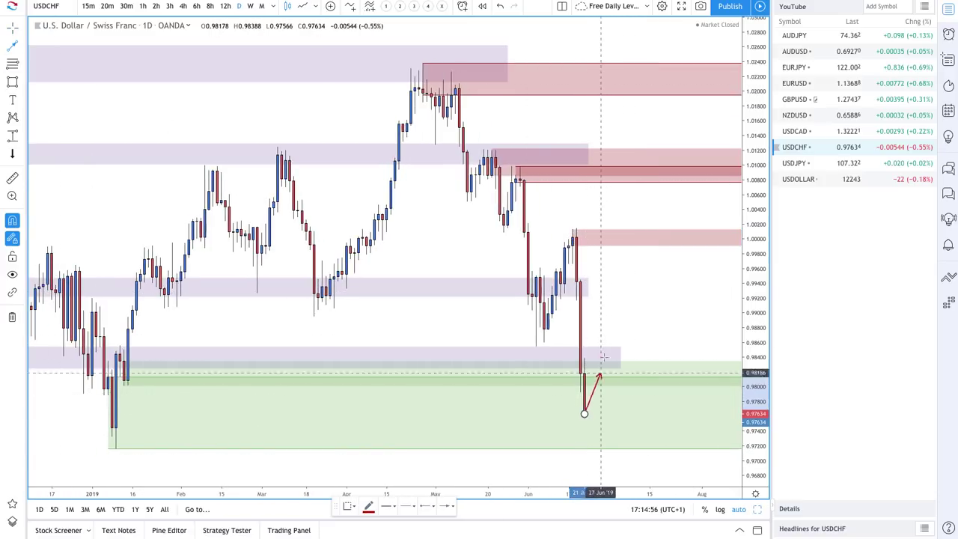
pyautogui.click(624, 236)
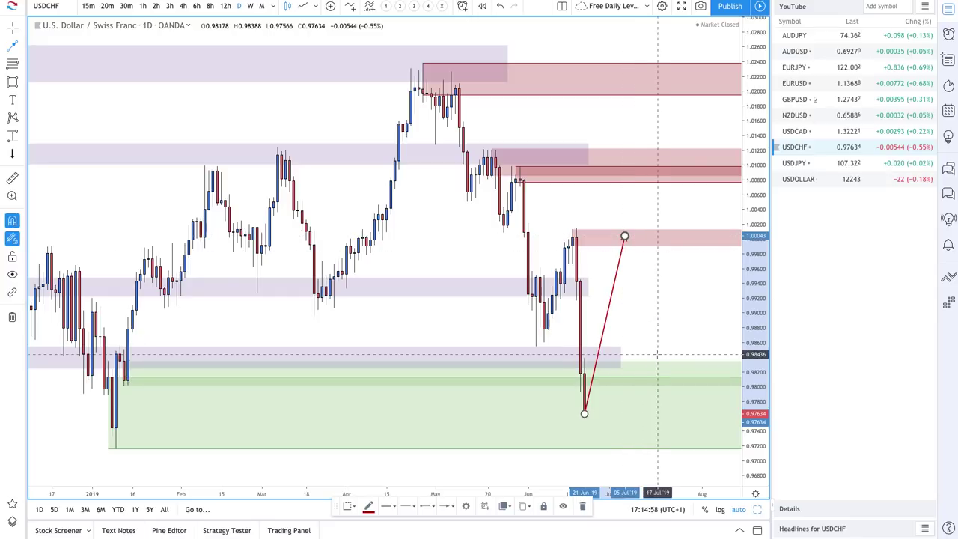
pyautogui.press('Delete')
pyautogui.scroll(-2, 569, 417)
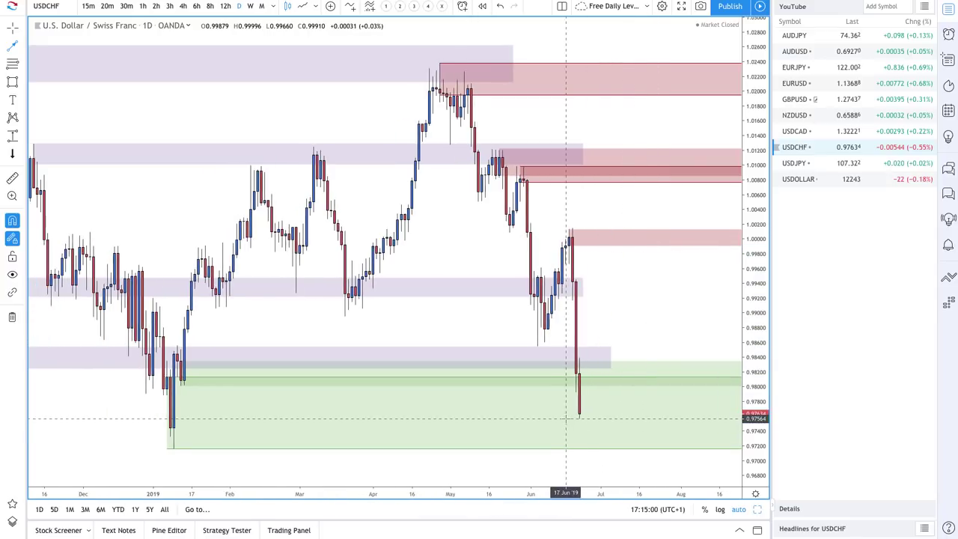
pyautogui.click(638, 366)
pyautogui.press('Delete')
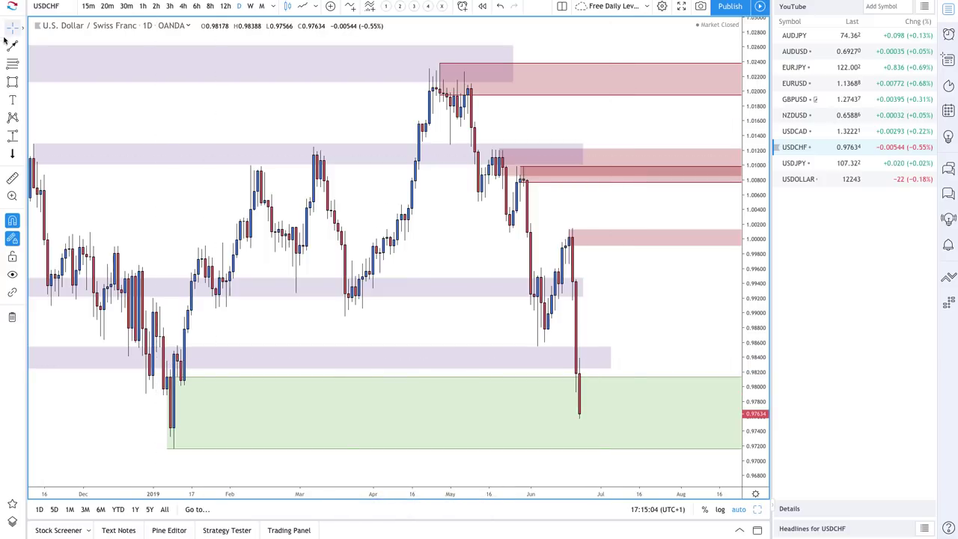
# Step: Sketch a first projected path from the latest low below the demand zone and back, undoing an extra leg
pyautogui.click(580, 413)
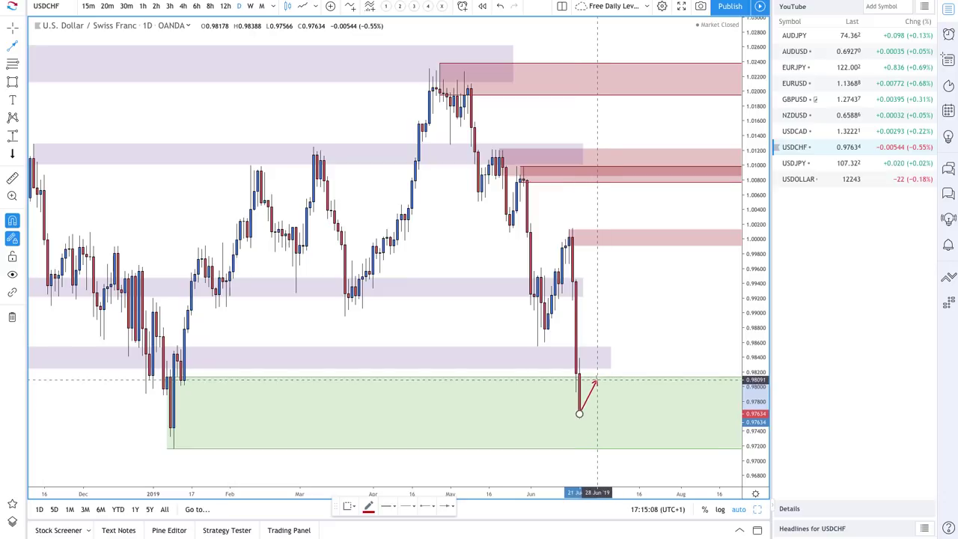
pyautogui.click(597, 380)
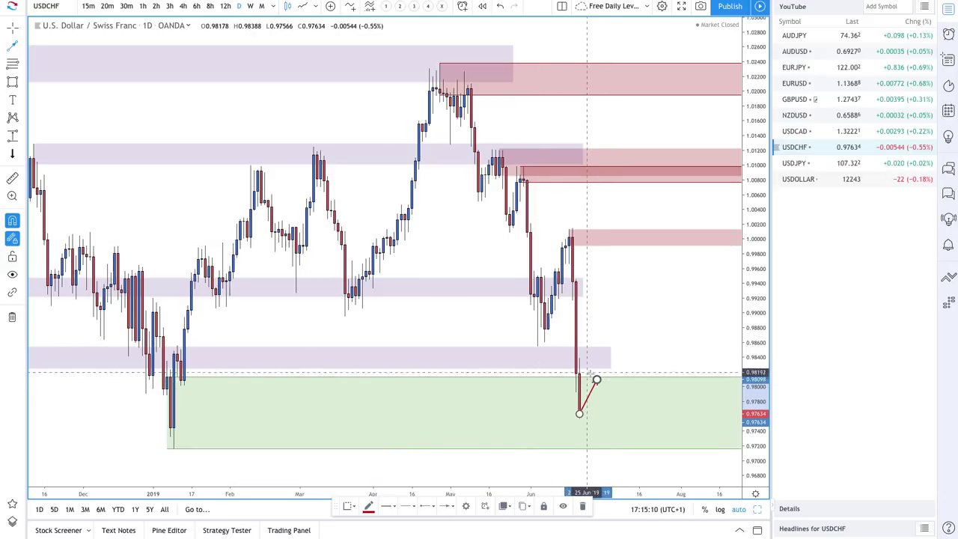
pyautogui.click(614, 455)
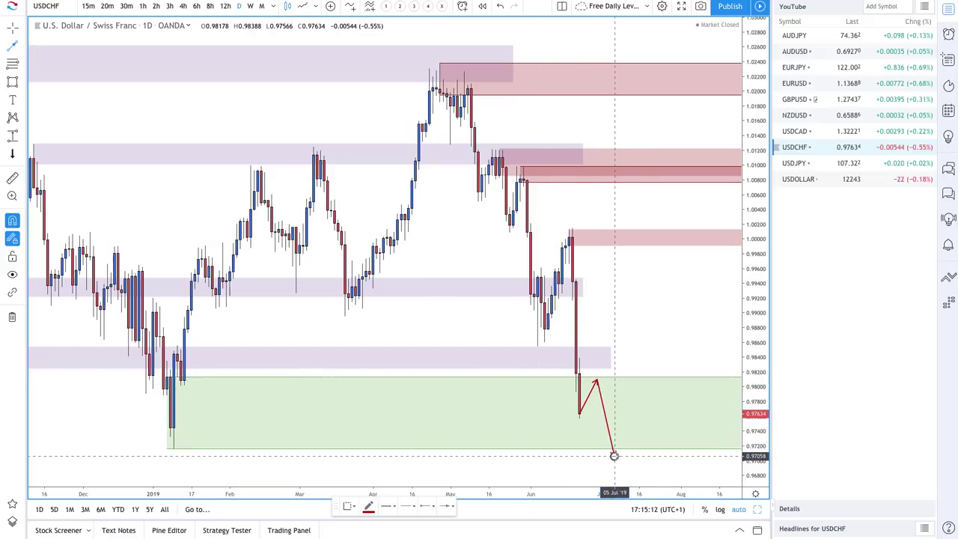
pyautogui.click(660, 393)
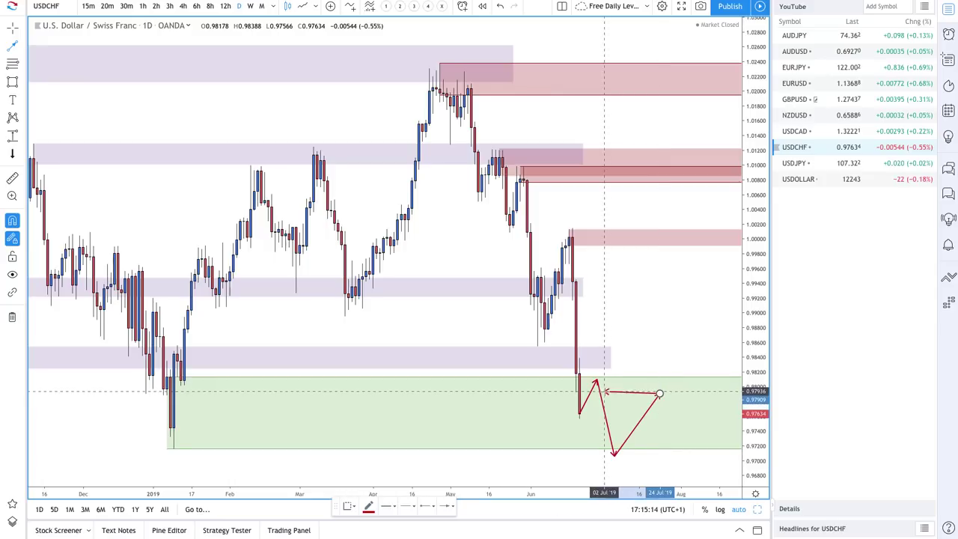
pyautogui.doubleClick(605, 392)
pyautogui.click(663, 394)
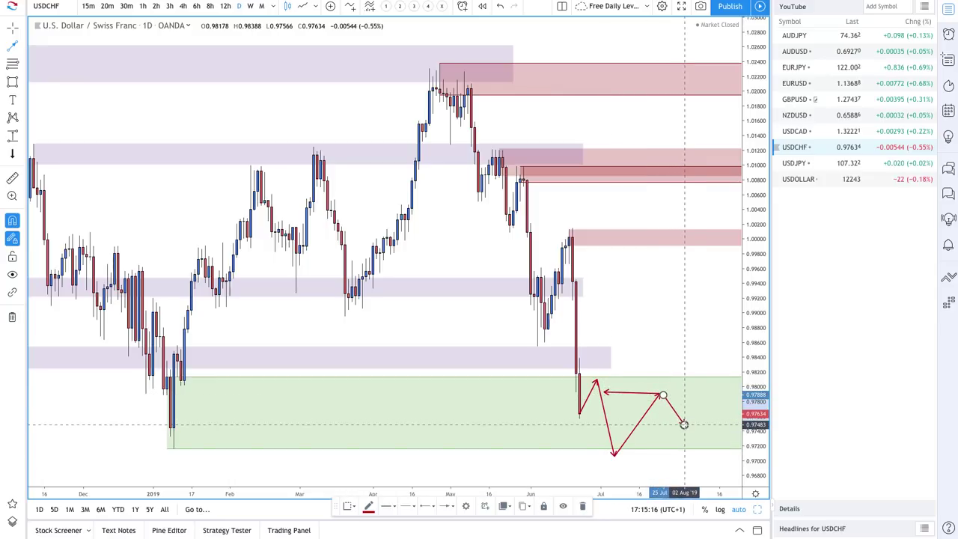
pyautogui.doubleClick(684, 425)
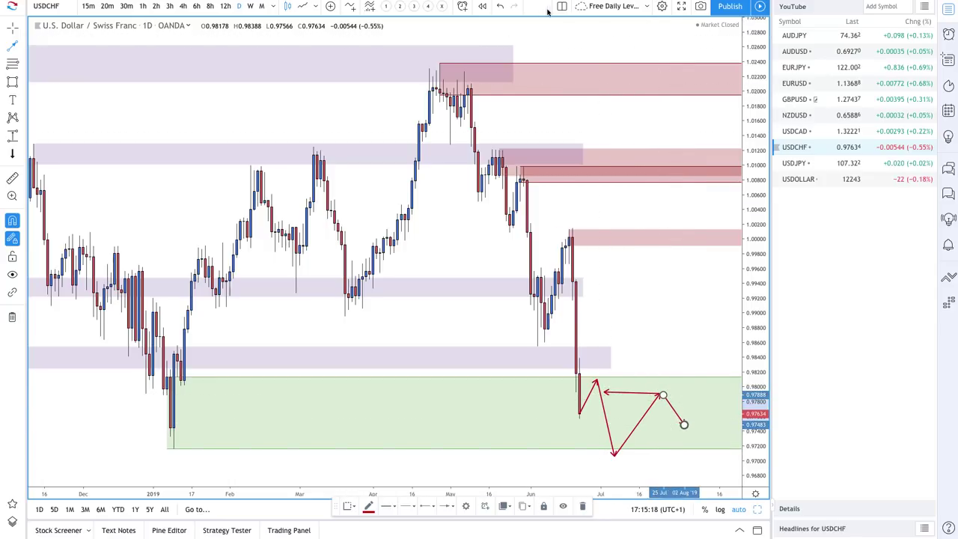
pyautogui.click(499, 8)
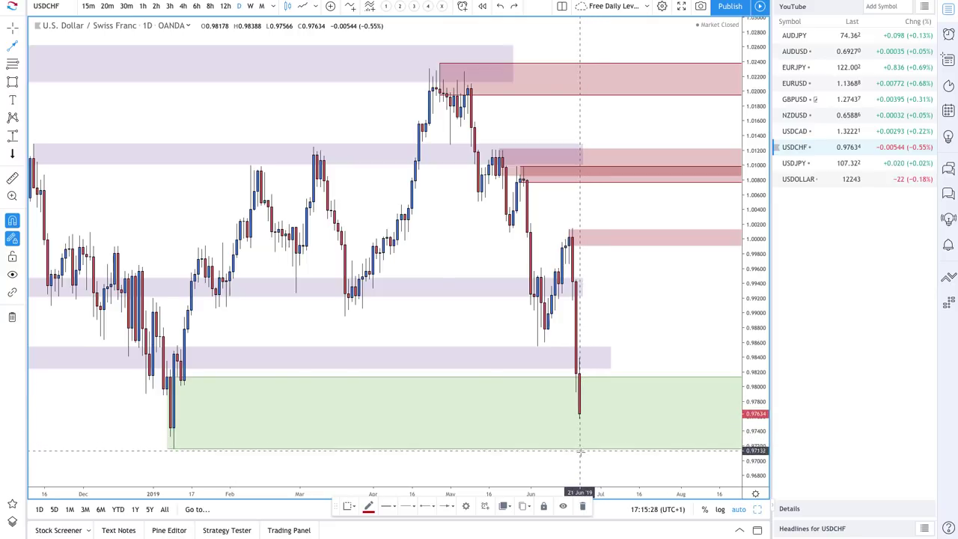
# Step: Draw the final red zigzag path dipping into the demand zone near 0.9700, then rising
pyautogui.click(579, 413)
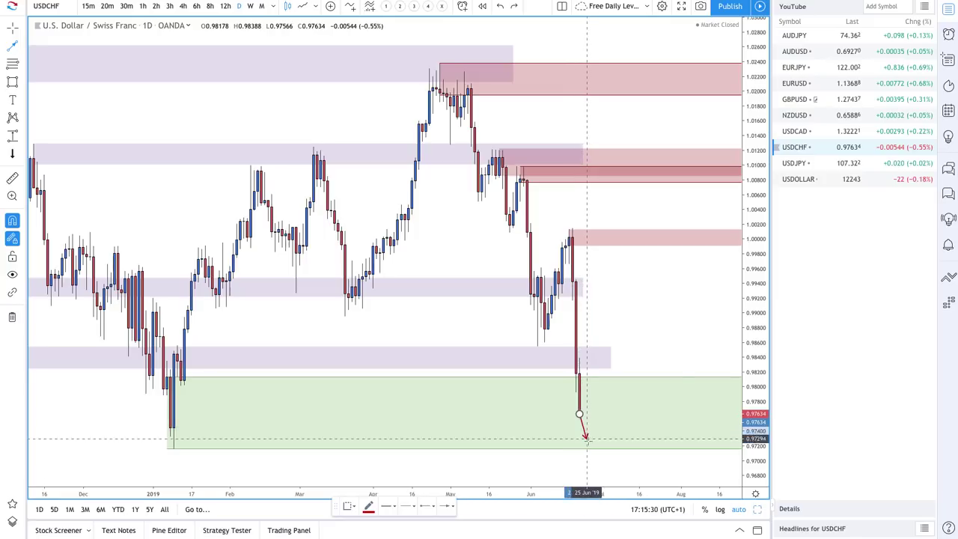
pyautogui.click(590, 448)
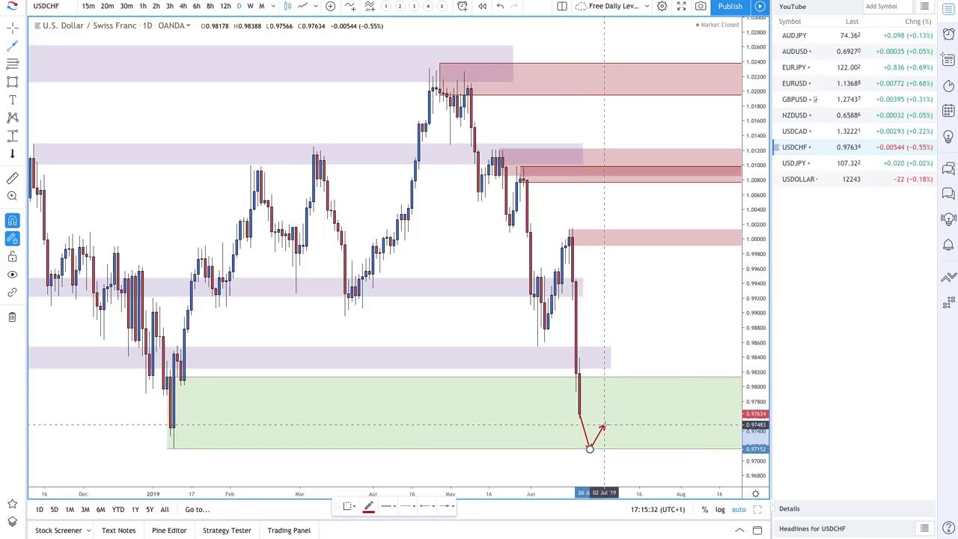
pyautogui.click(603, 426)
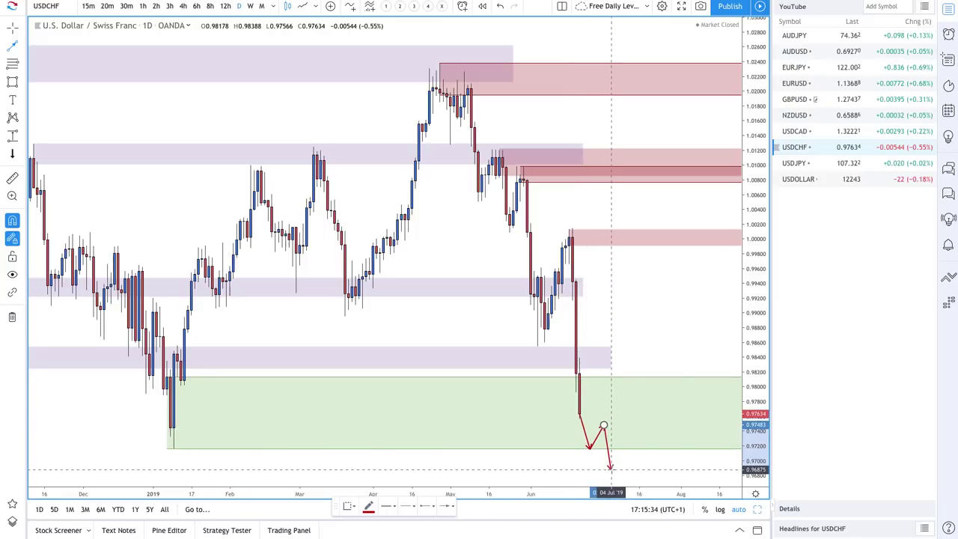
pyautogui.click(611, 468)
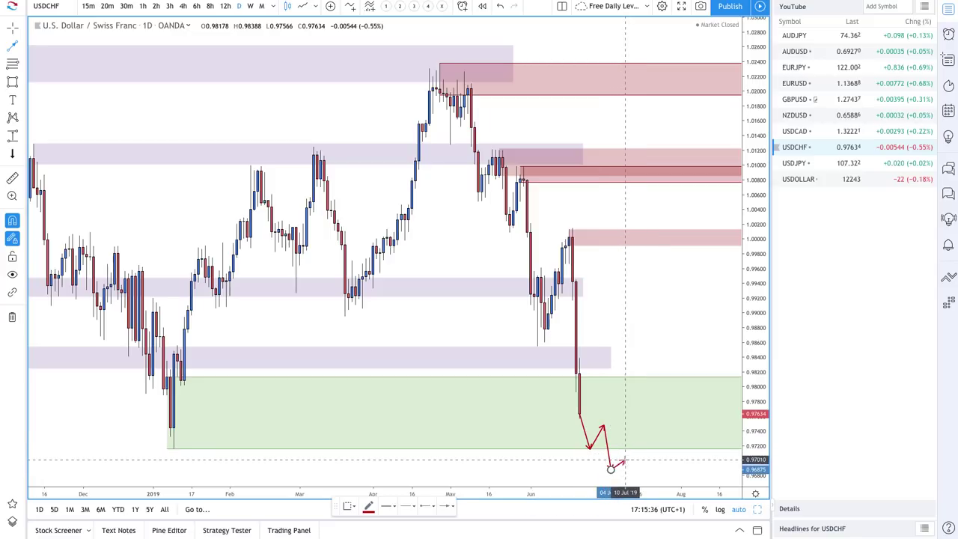
pyautogui.click(617, 403)
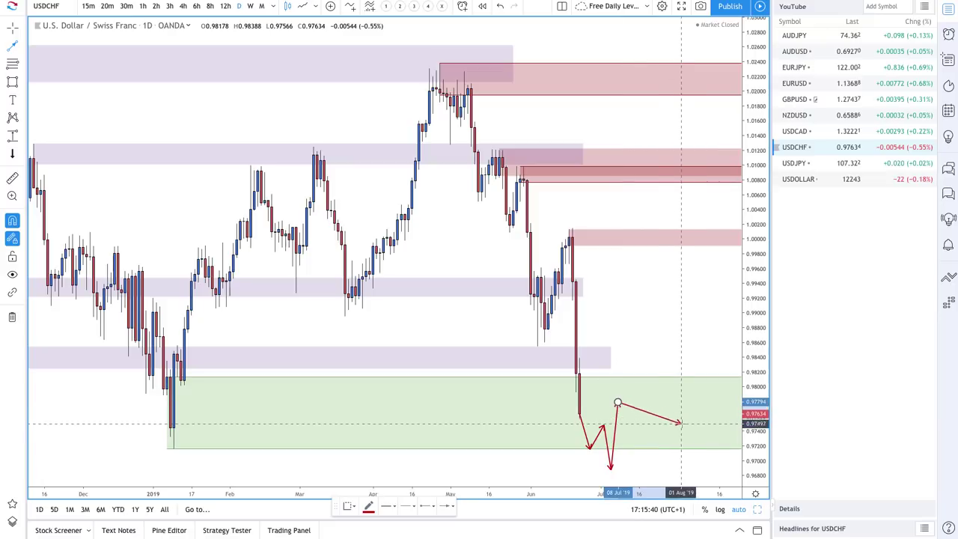
pyautogui.press('Escape')
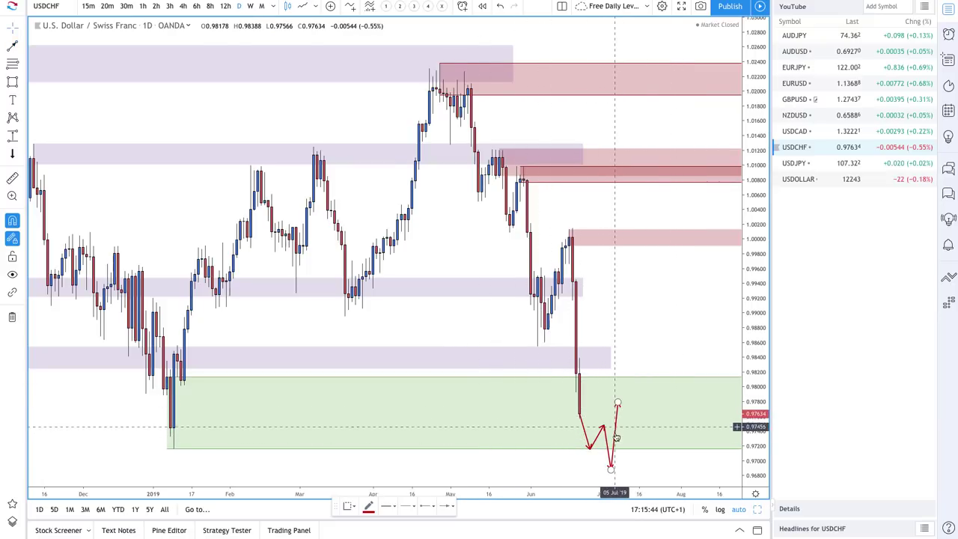
pyautogui.scroll(-1, 617, 442)
pyautogui.scroll(-2, 616, 442)
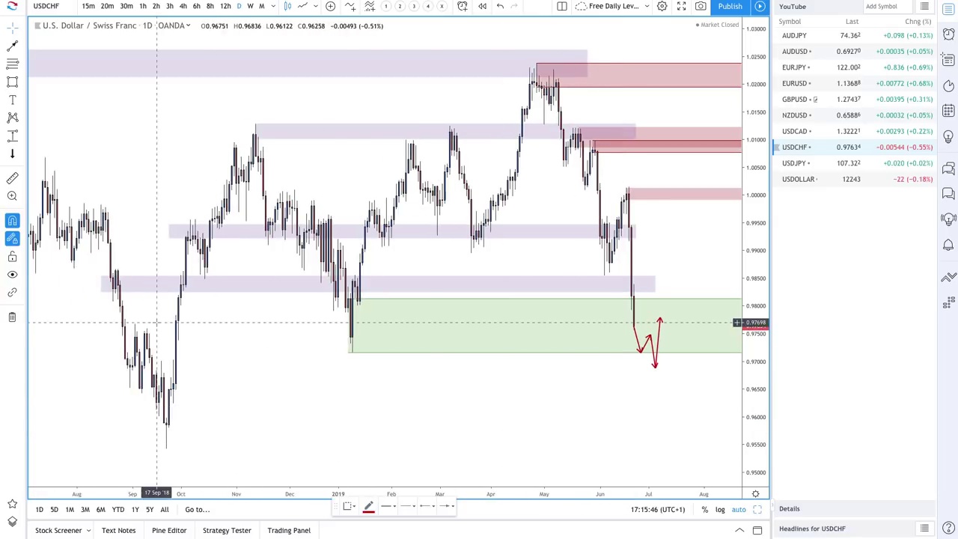
# Step: Draw a green demand zone at 0.9542–0.9671 around the September 2018 low using the Demand Zone template
pyautogui.click(12, 65)
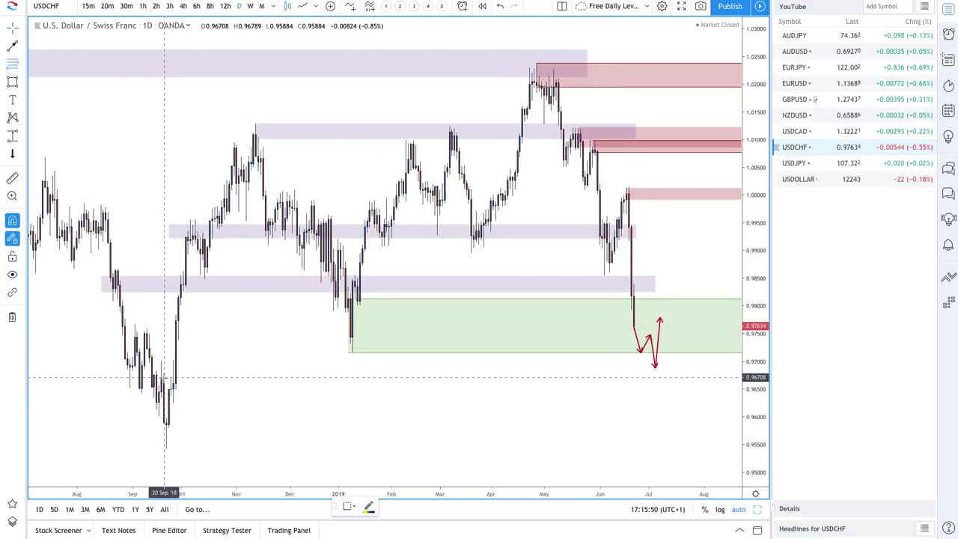
pyautogui.moveTo(164, 376); pyautogui.dragTo(166, 448)
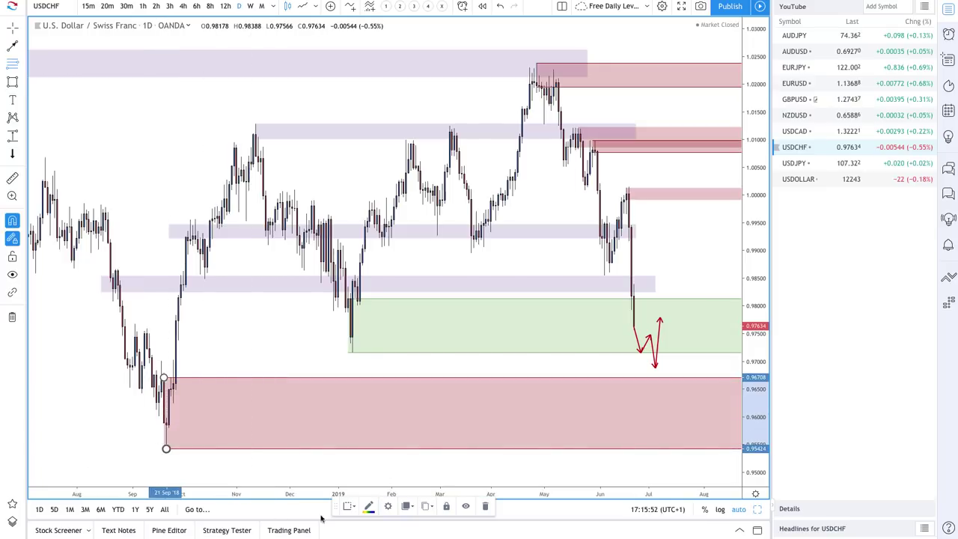
pyautogui.click(352, 509)
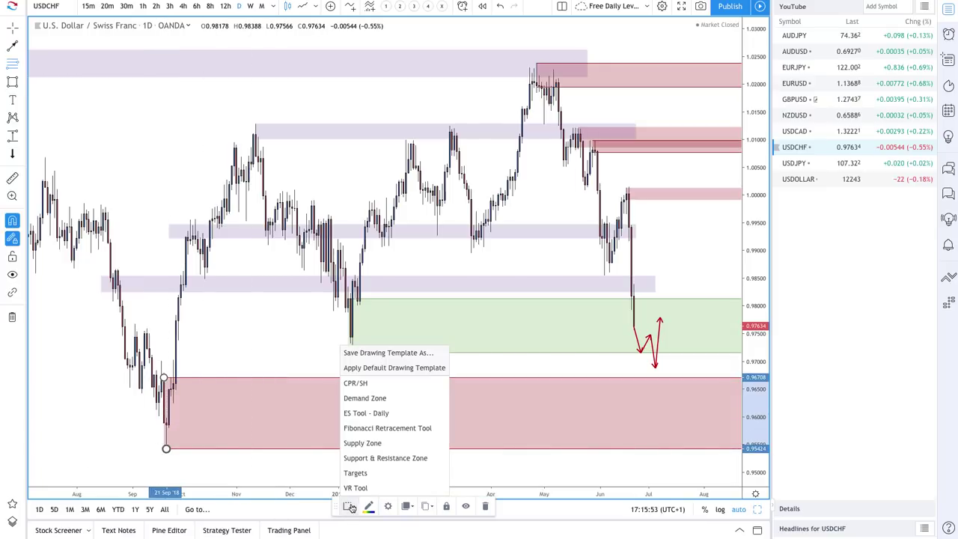
pyautogui.click(378, 397)
pyautogui.scroll(3, 527, 379)
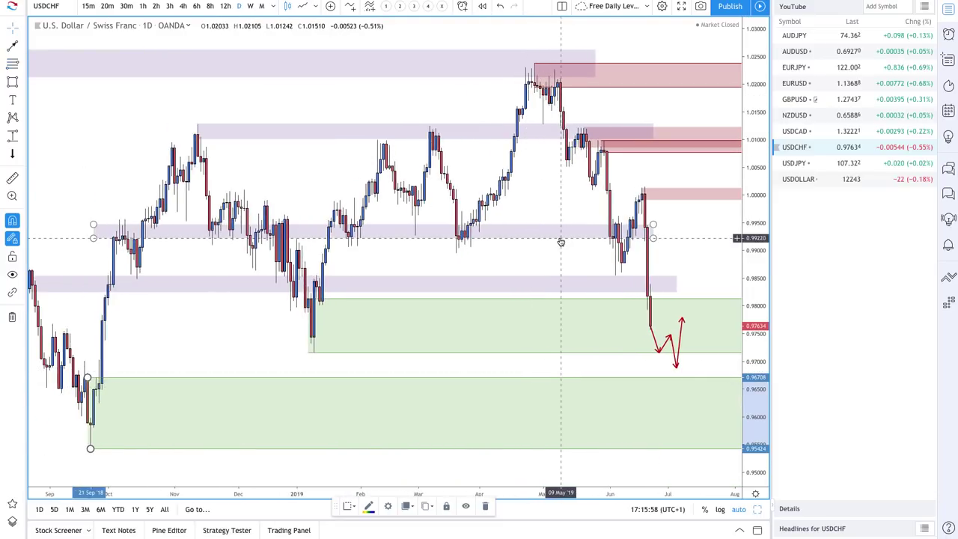
# Step: Remove the lower purple zones sitting just above the new demand zone
pyautogui.moveTo(561, 242); pyautogui.dragTo(558, 279)
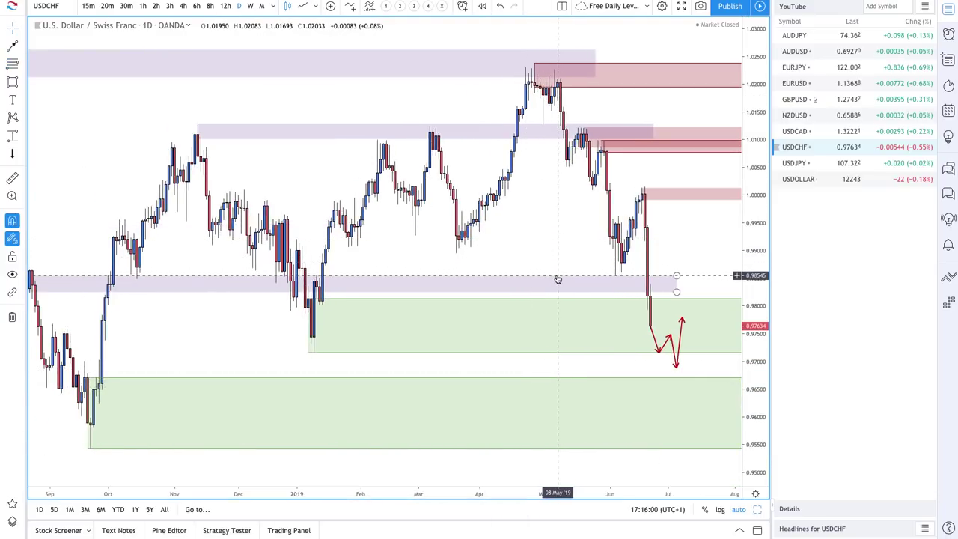
pyautogui.press('Delete')
pyautogui.scroll(-2, 526, 267)
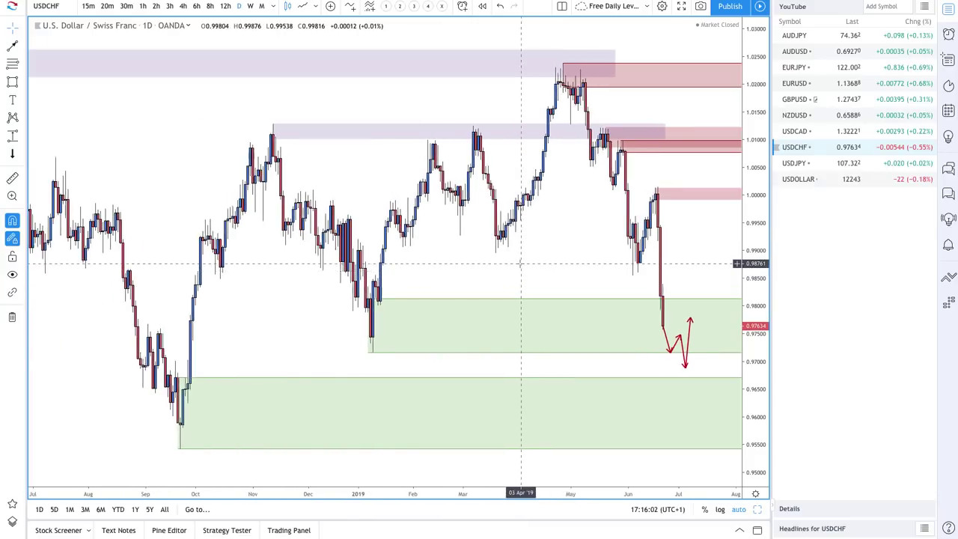
pyautogui.scroll(-2, 521, 263)
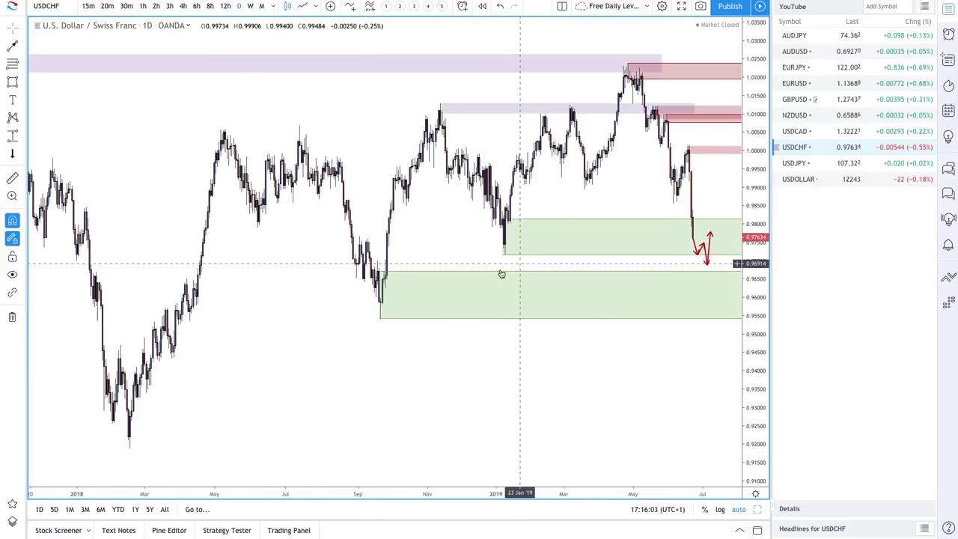
# Step: Draw a thin purple zone at 0.9715–0.9745 spanning from the latest bars back to late 2017
pyautogui.click(12, 83)
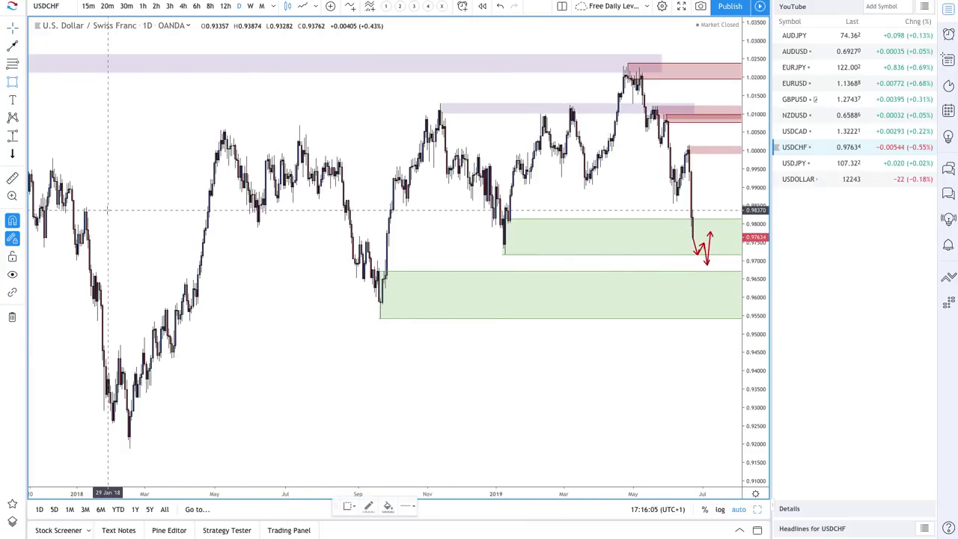
pyautogui.click(77, 254)
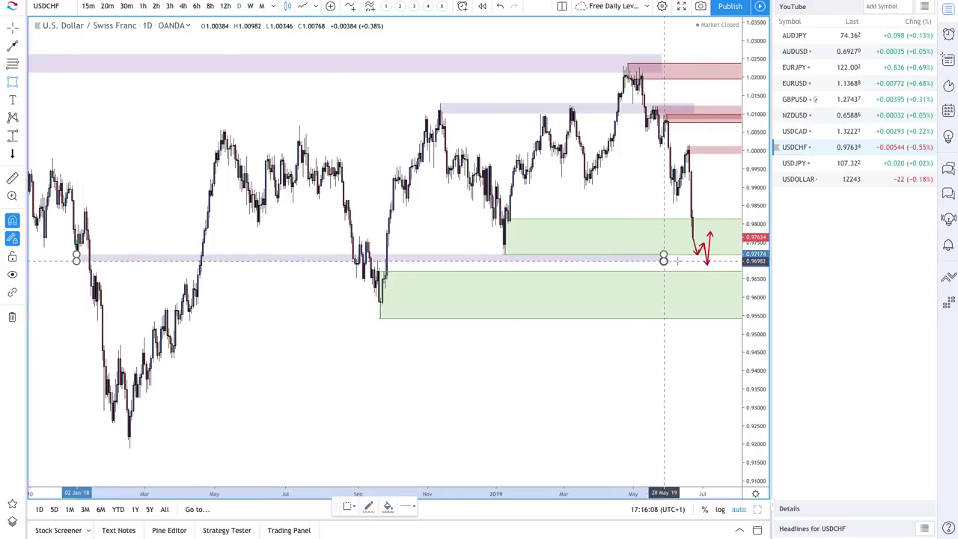
pyautogui.click(729, 246)
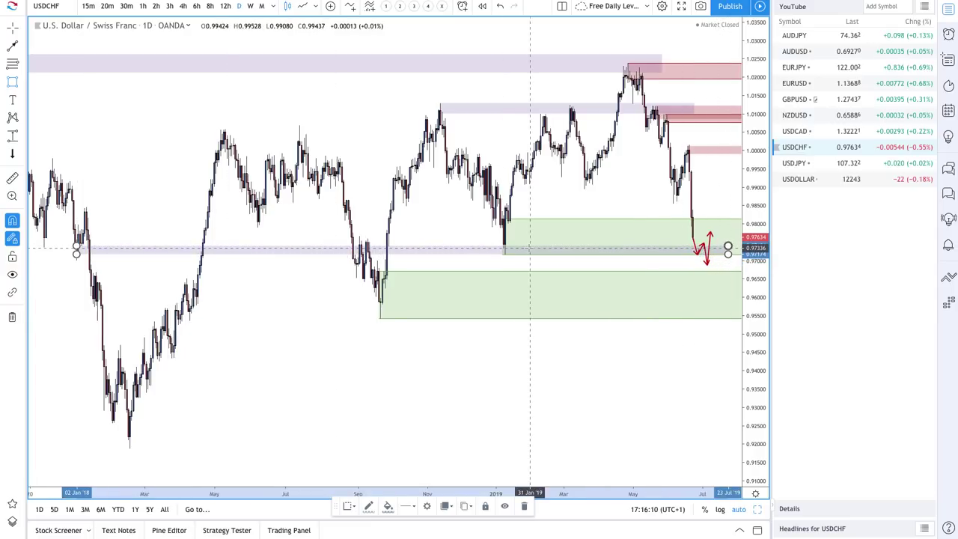
pyautogui.rightClick(395, 241)
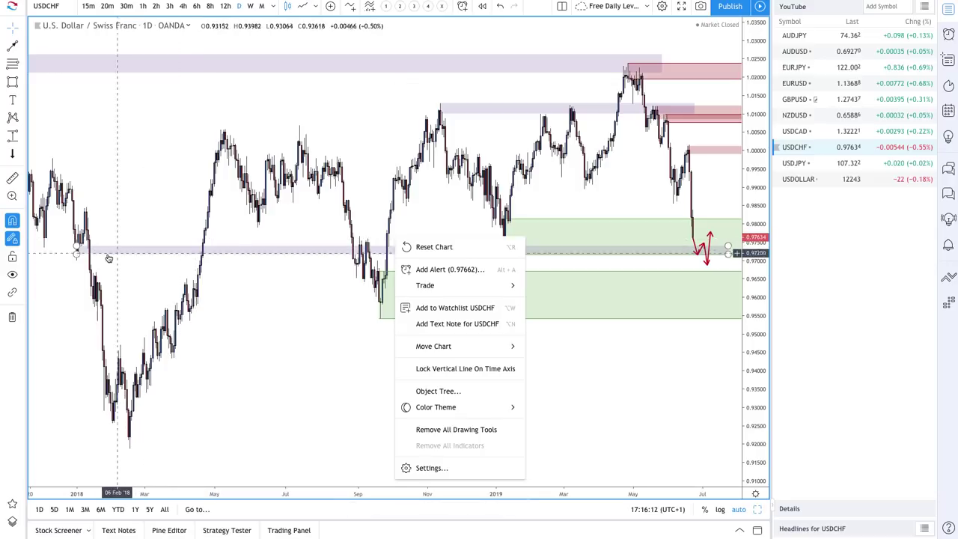
pyautogui.click(77, 255)
pyautogui.moveTo(76, 255); pyautogui.dragTo(55, 246)
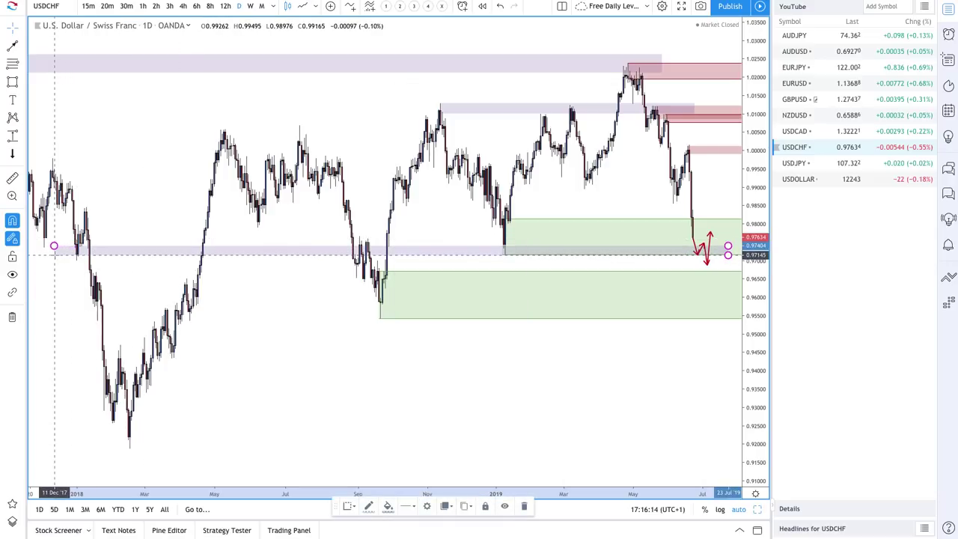
pyautogui.scroll(3, 257, 270)
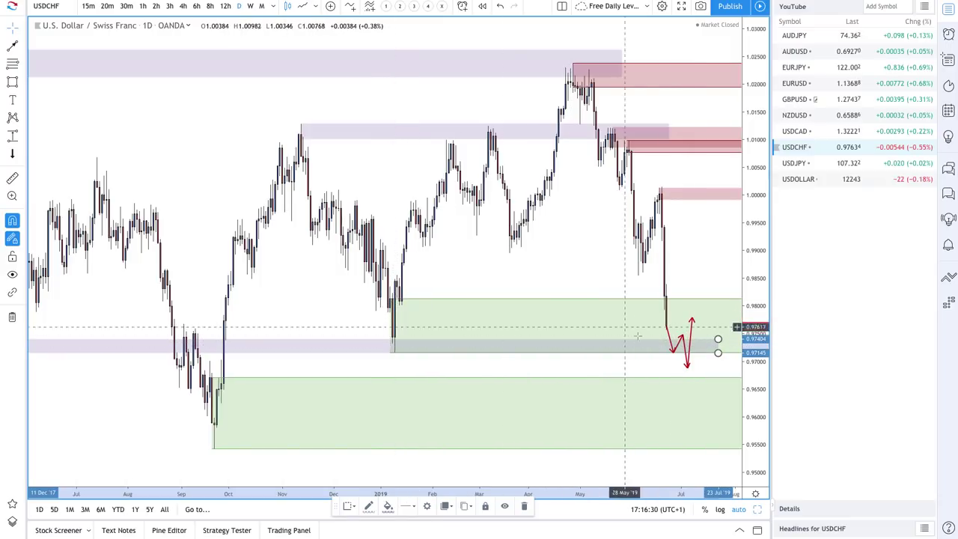
pyautogui.hscroll(-10, 192, 343)
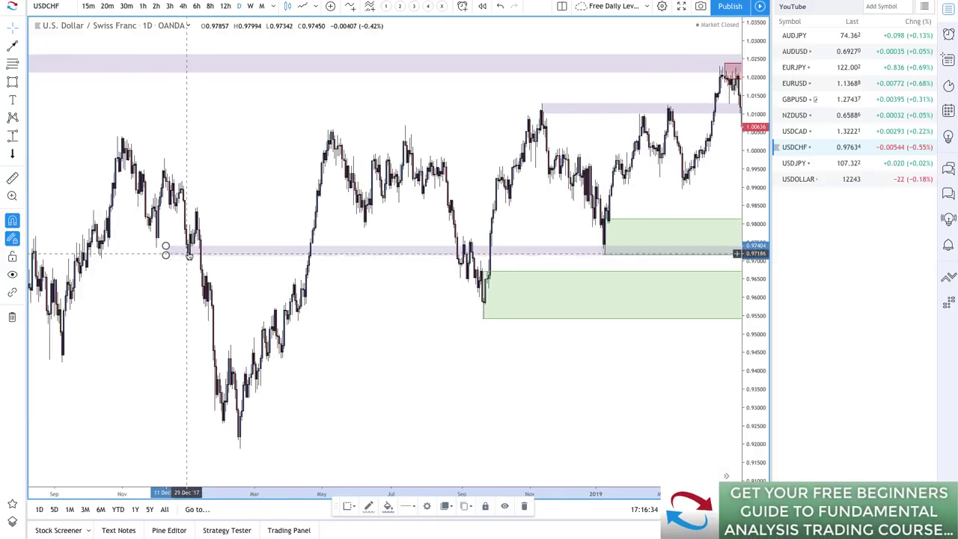
pyautogui.moveTo(166, 255); pyautogui.dragTo(120, 256)
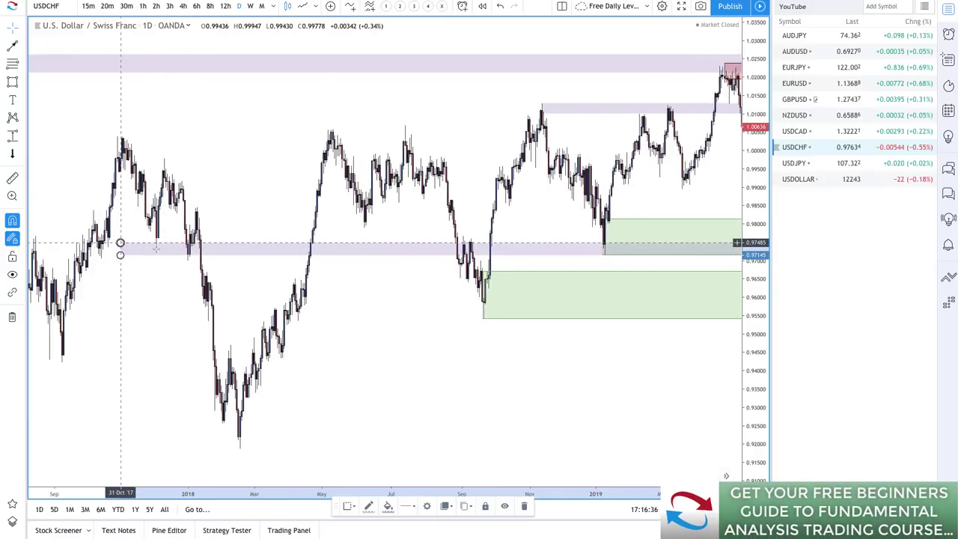
pyautogui.hscroll(10, 517, 309)
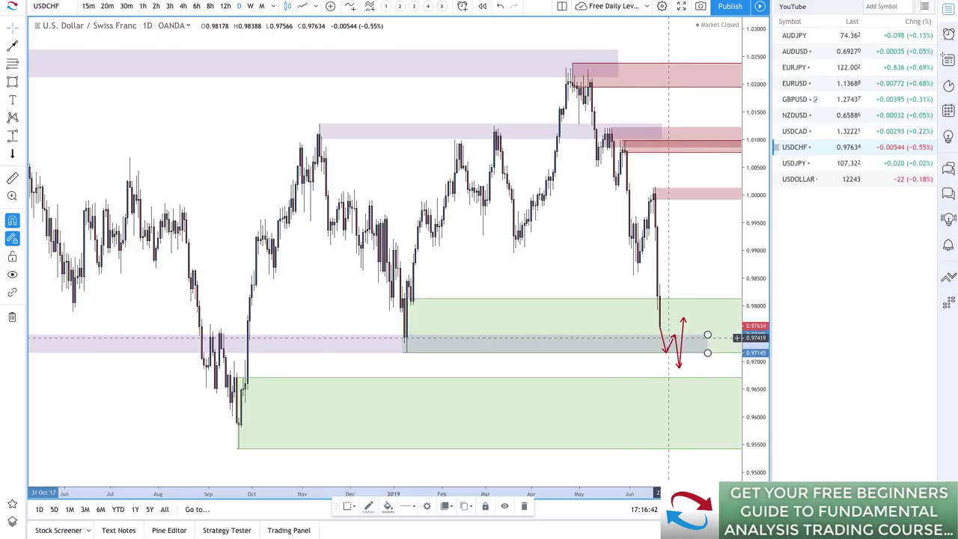
pyautogui.scroll(5, 637, 339)
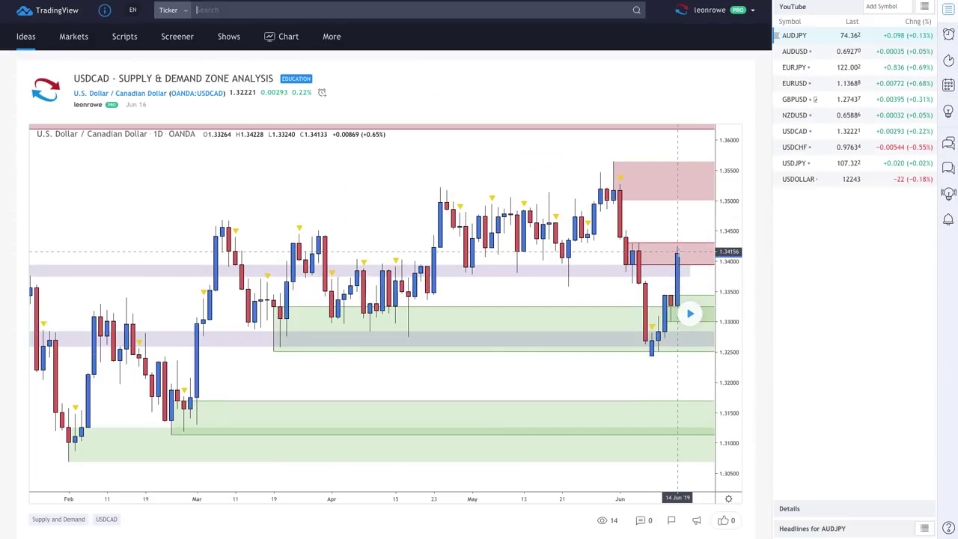
pyautogui.click(690, 314)
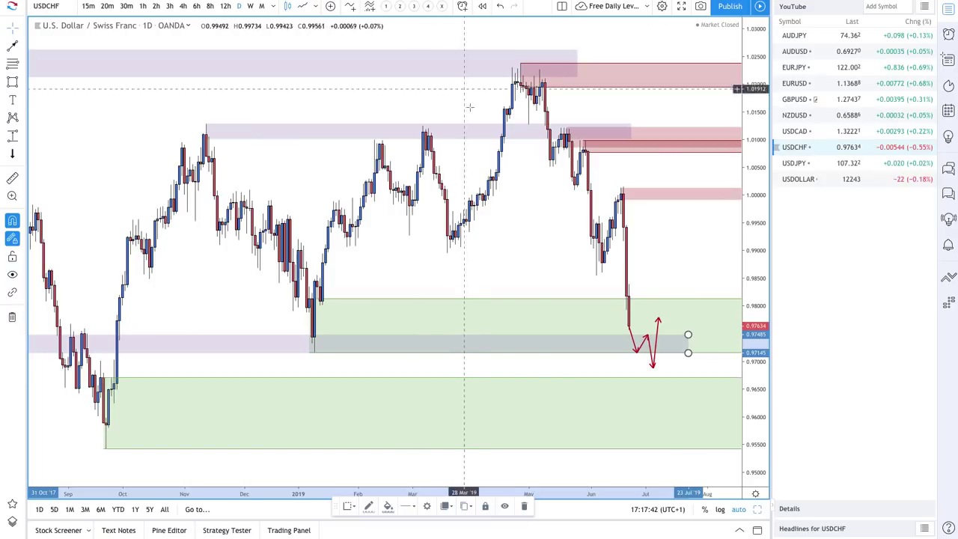
# Step: Switch to USDCAD and delete its two upper green demand zones
pyautogui.click(798, 132)
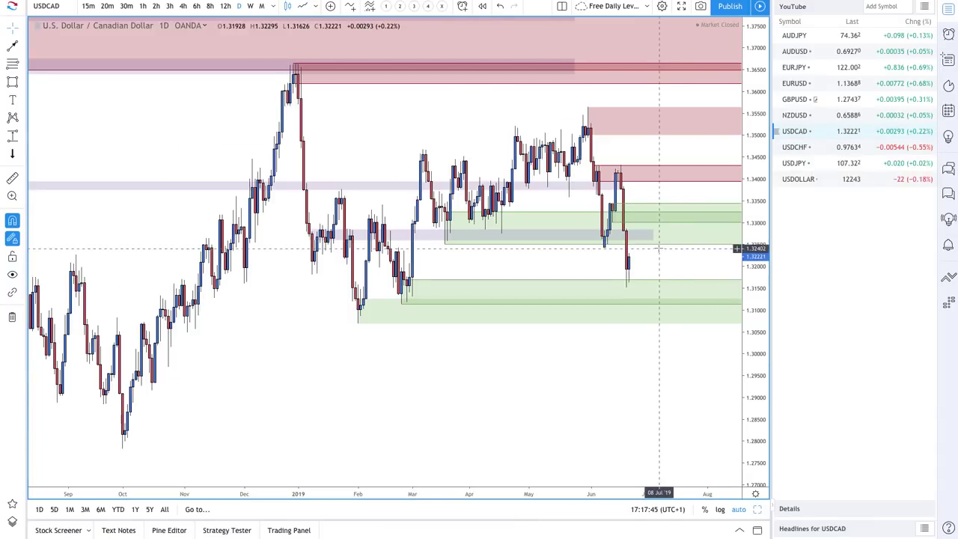
pyautogui.click(658, 208)
pyautogui.press('Delete')
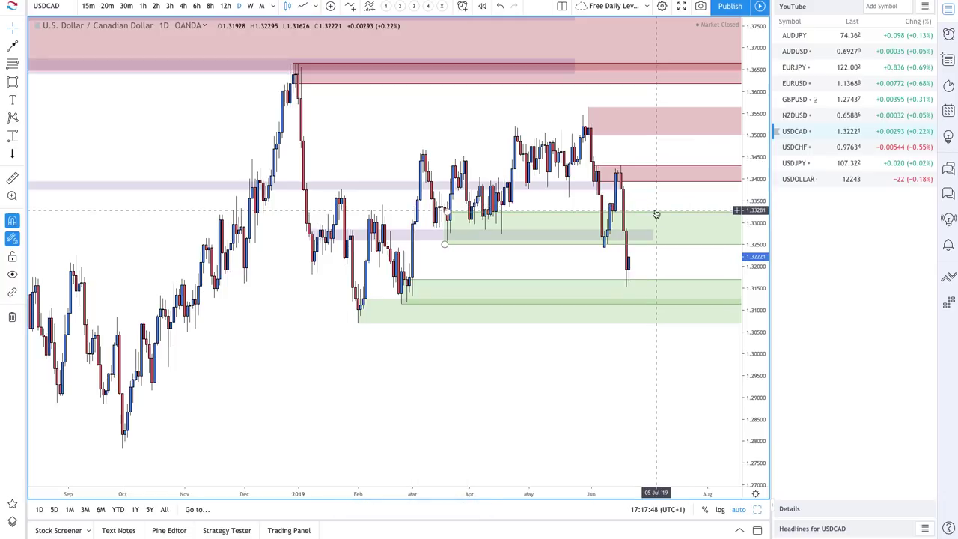
pyautogui.click(656, 215)
pyautogui.press('Delete')
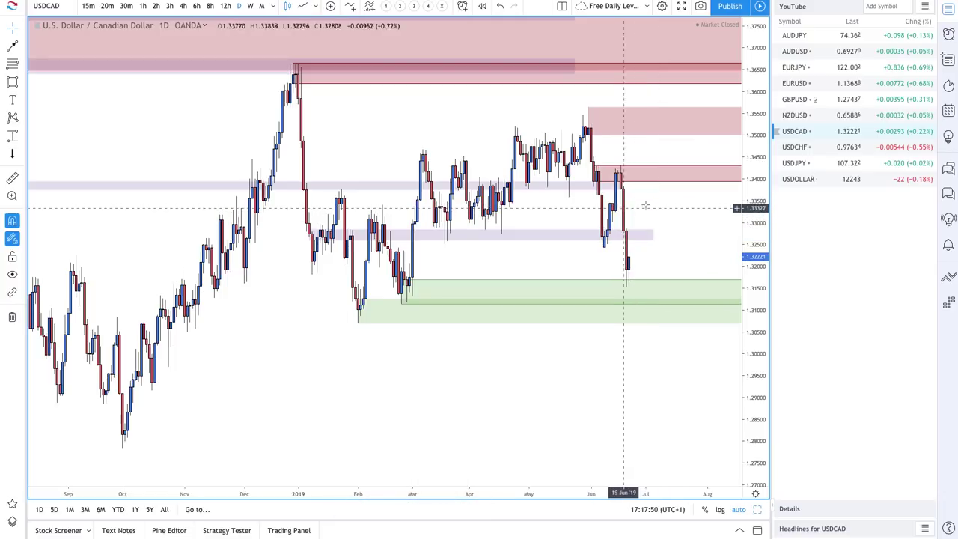
# Step: Move the pink supply zone onto the mid-June high at about 1.3411–1.3432
pyautogui.scroll(5, 635, 191)
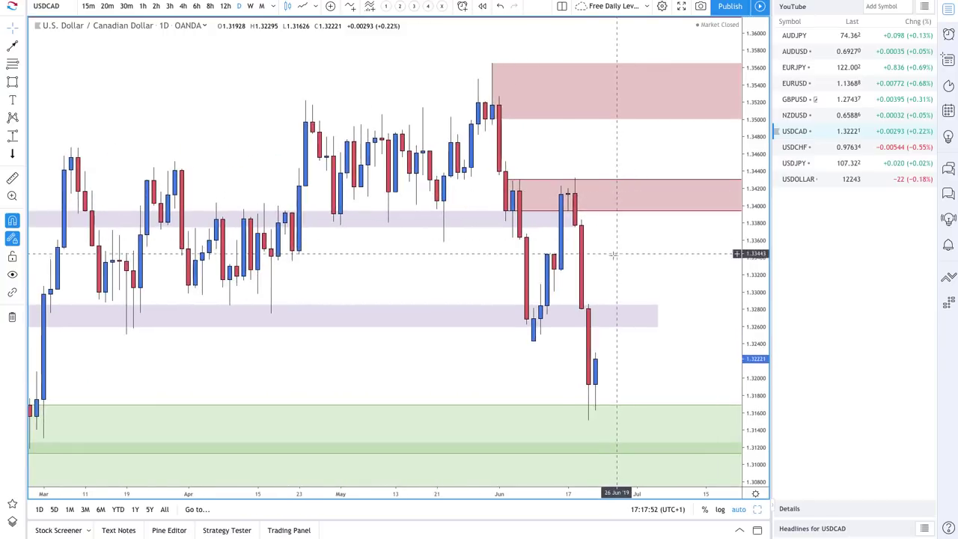
pyautogui.moveTo(513, 181)
pyautogui.mouseDown()
pyautogui.moveTo(577, 165)
pyautogui.moveTo(520, 180)
pyautogui.moveTo(567, 191)
pyautogui.moveTo(573, 178)
pyautogui.mouseUp()
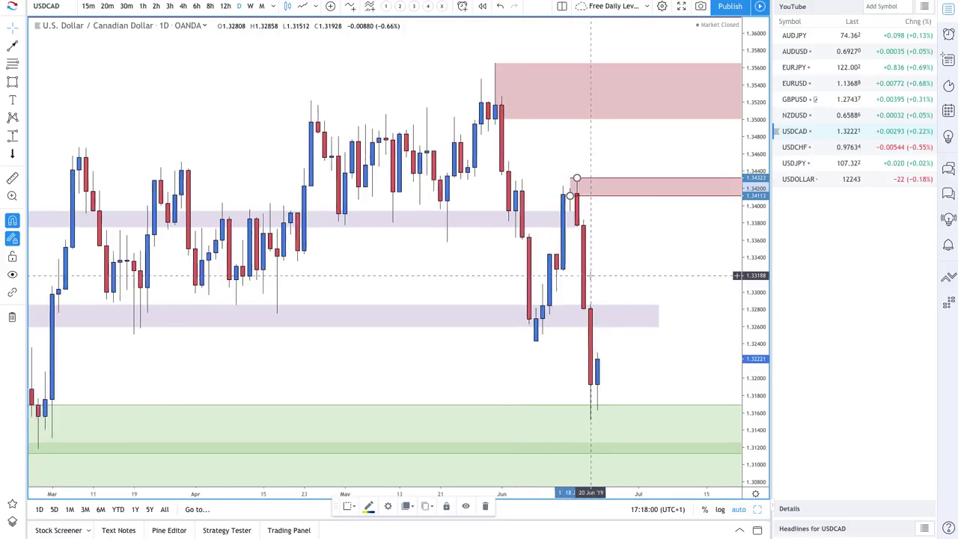
pyautogui.scroll(-2, 569, 294)
pyautogui.scroll(-3, 569, 294)
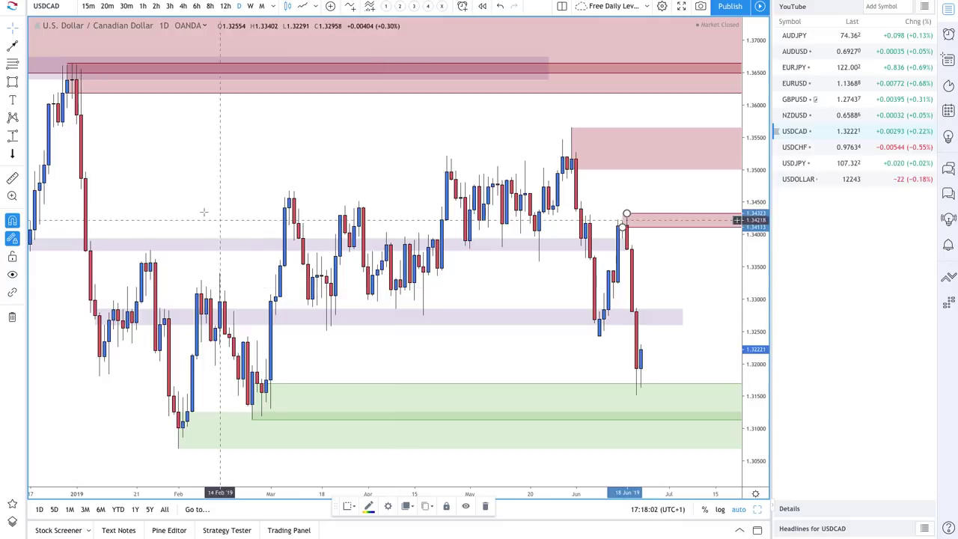
# Step: Draw a red zigzag path on USDCAD dipping to about 1.3098, bouncing, falling again, then view 4-hour
pyautogui.click(13, 46)
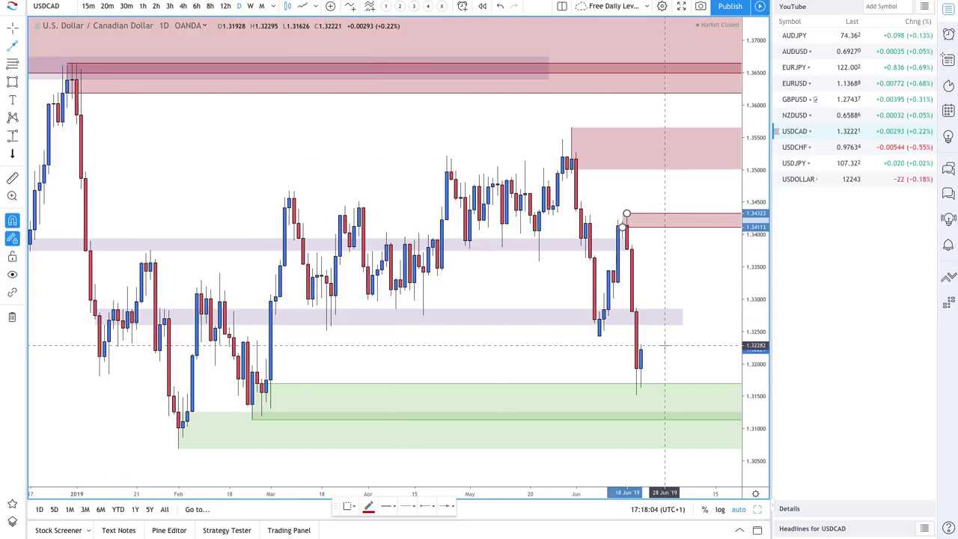
pyautogui.click(641, 349)
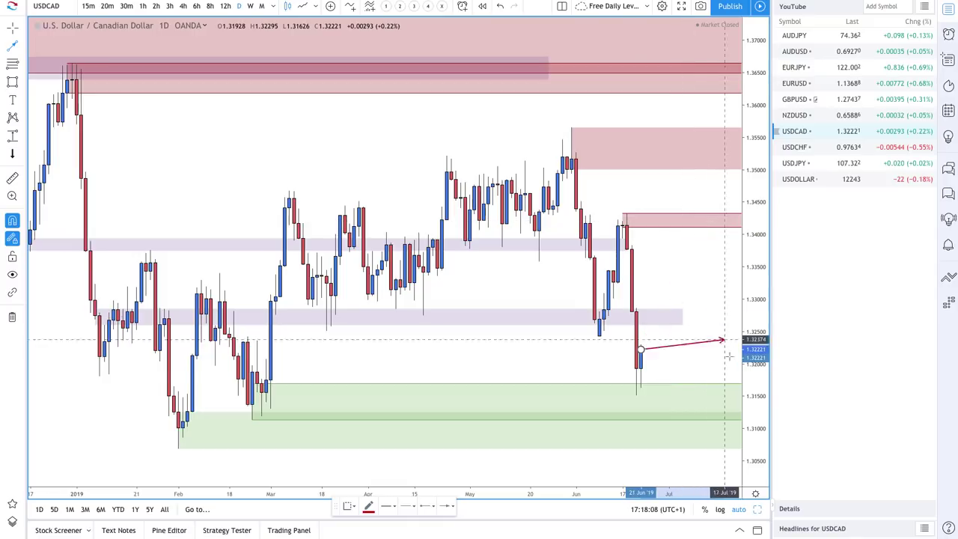
pyautogui.scroll(-2, 704, 356)
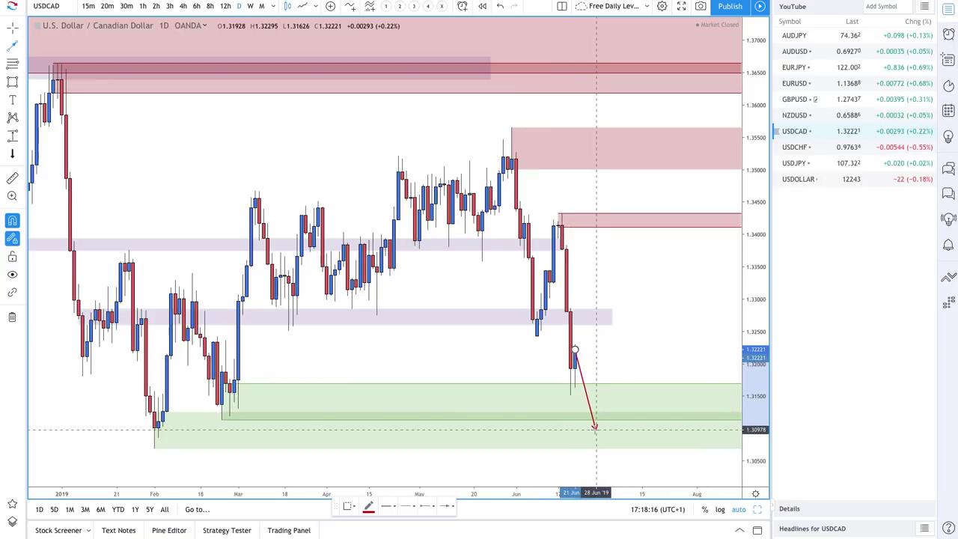
pyautogui.click(596, 429)
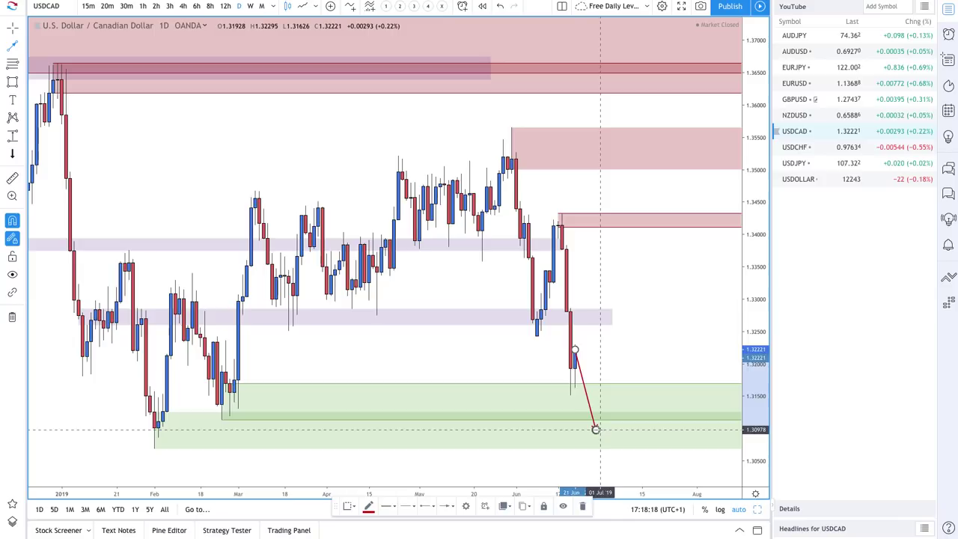
pyautogui.click(629, 359)
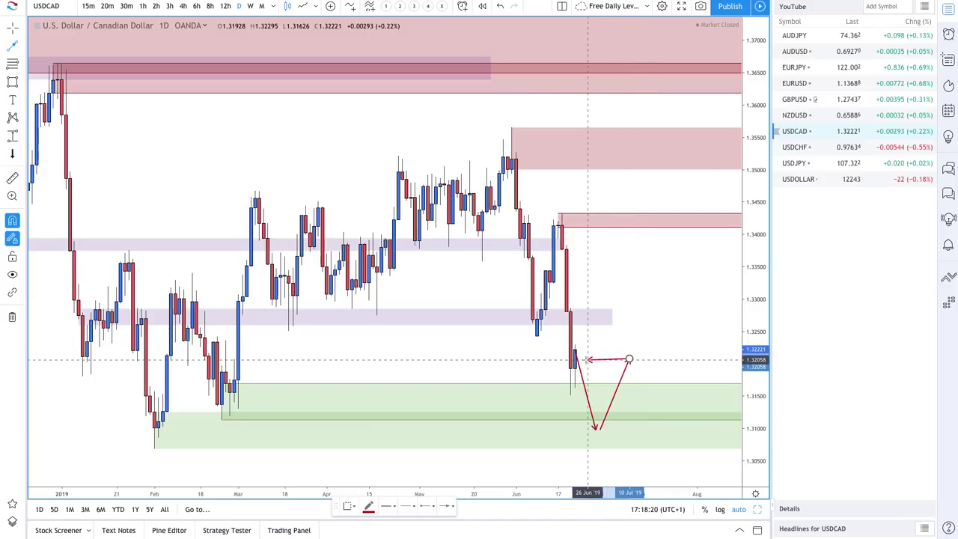
pyautogui.click(588, 359)
pyautogui.click(633, 362)
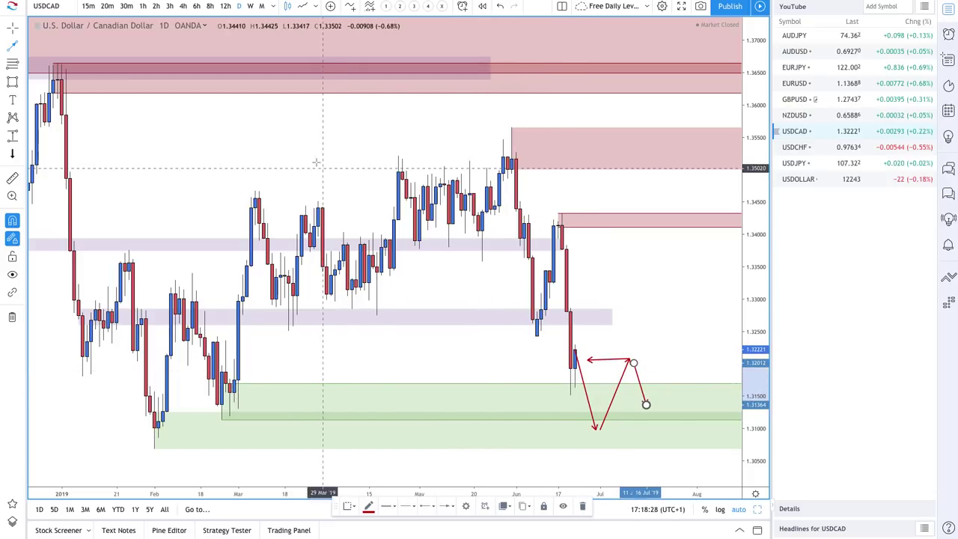
pyautogui.click(183, 6)
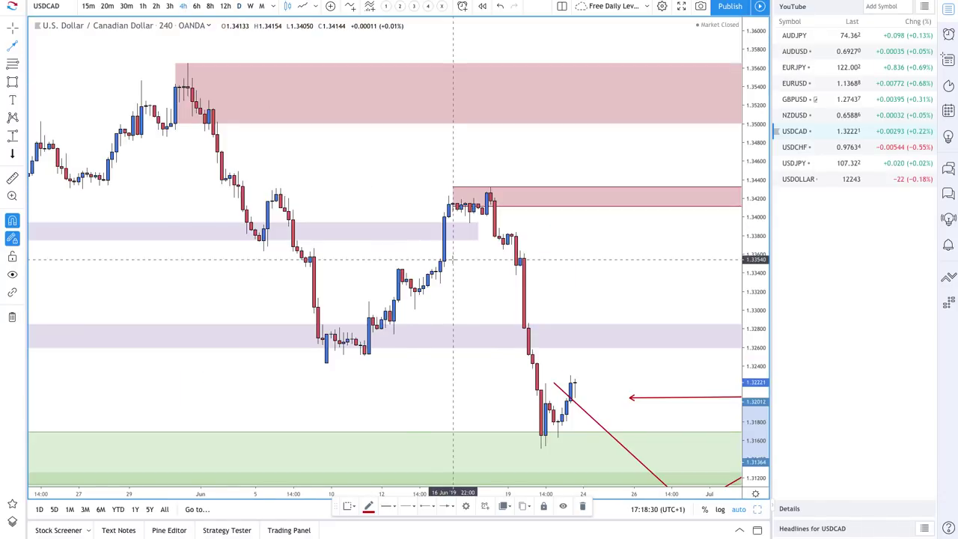
# Step: Zoom through USDCAD's 4-hour chart, then return it to the daily timeframe
pyautogui.scroll(5, 439, 387)
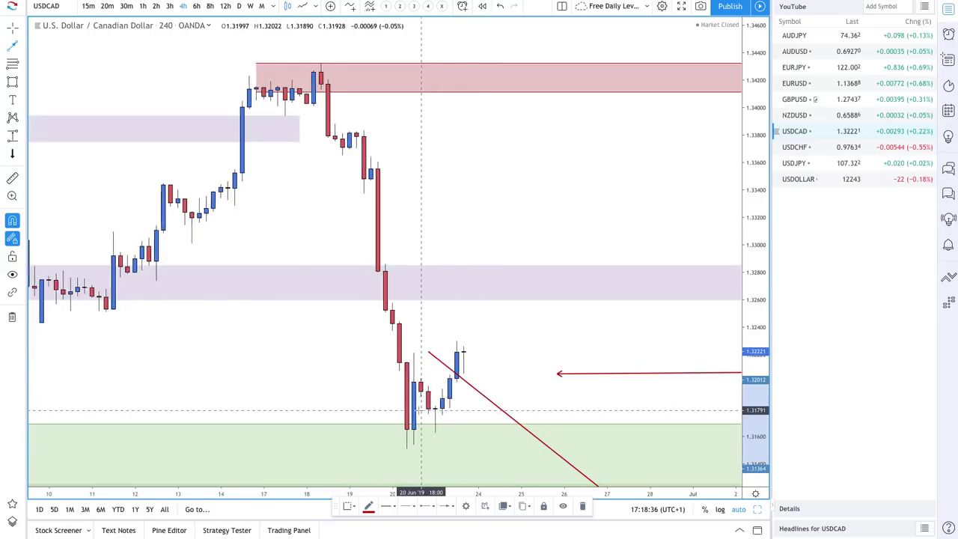
pyautogui.scroll(-2, 513, 410)
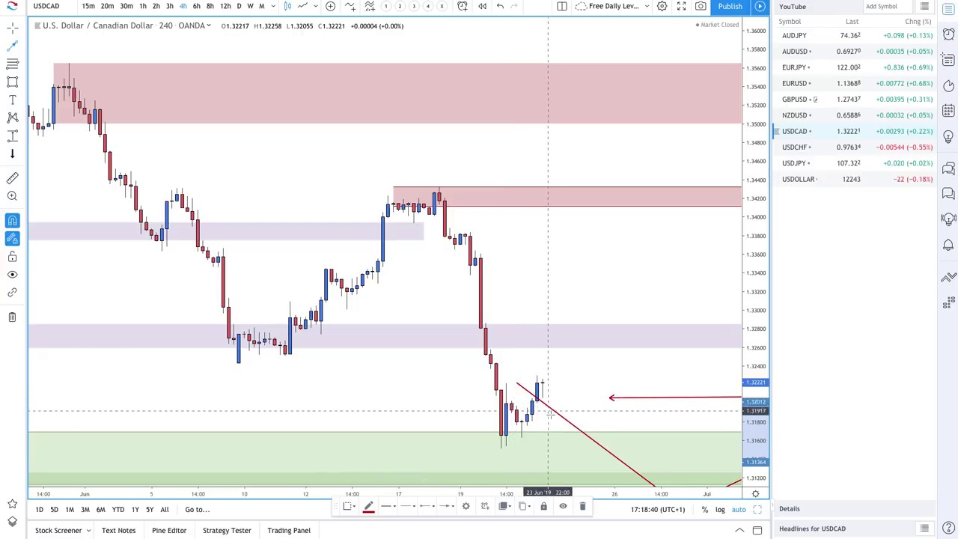
pyautogui.scroll(-5, 548, 404)
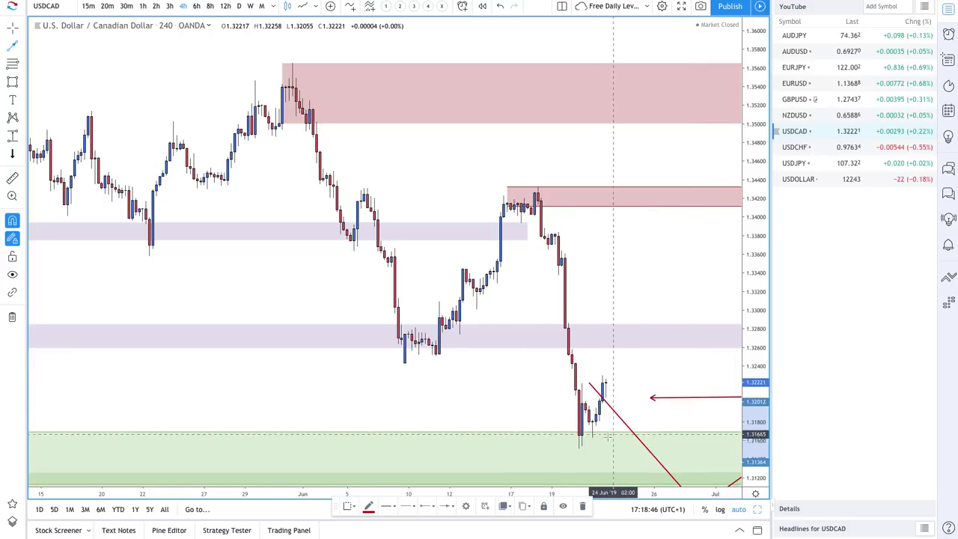
pyautogui.click(239, 6)
pyautogui.scroll(3, 471, 198)
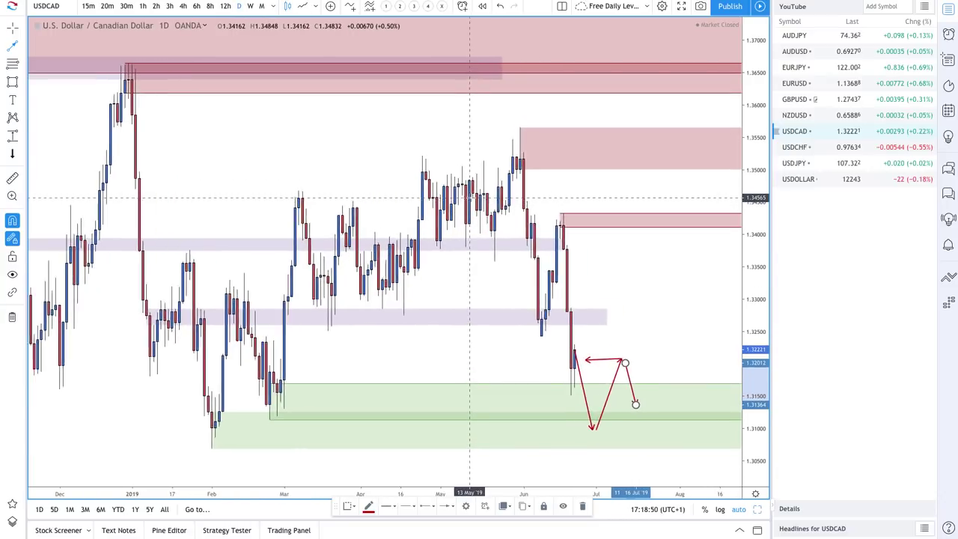
pyautogui.scroll(1, 470, 198)
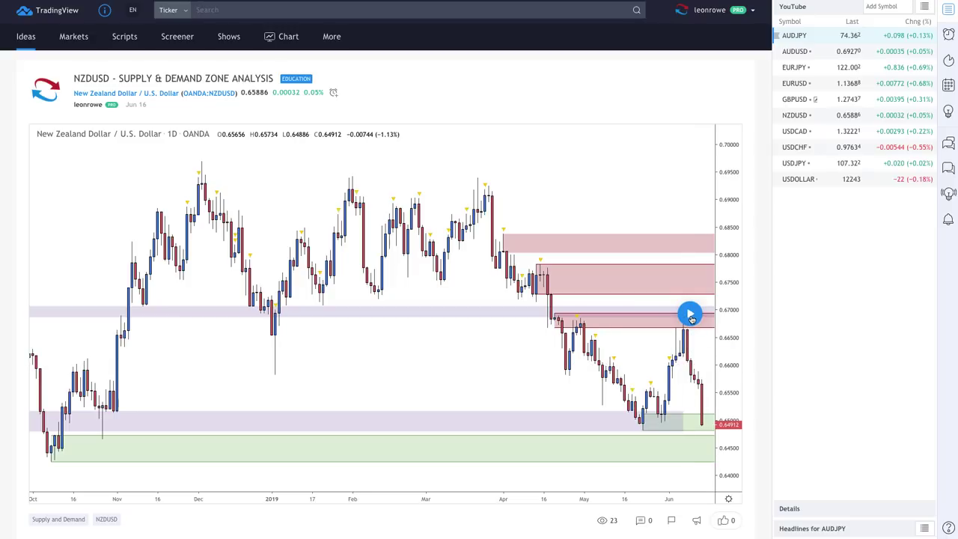
# Step: Zoom the NZDUSD idea chart in three steps and replay its newer bars
pyautogui.click(361, 481)
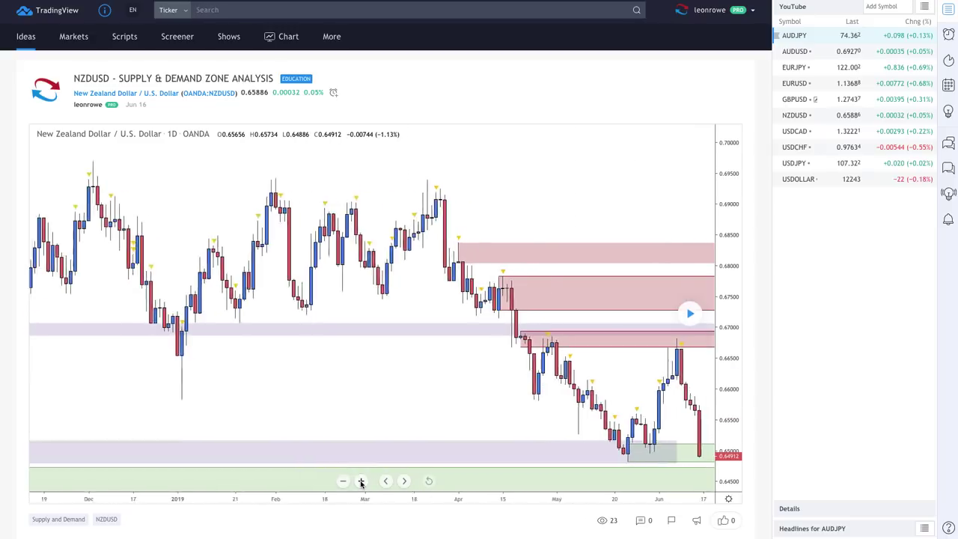
pyautogui.click(361, 481)
pyautogui.click(361, 481)
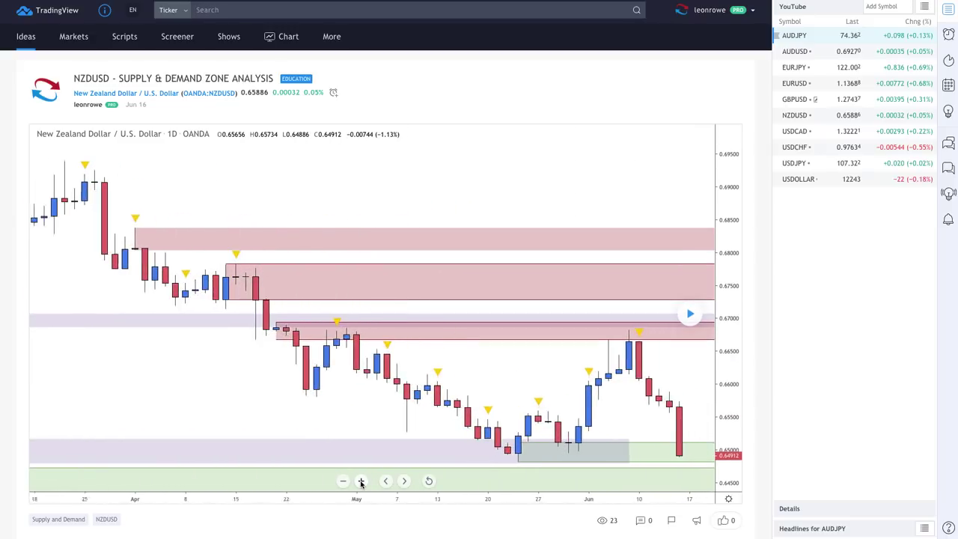
pyautogui.click(689, 315)
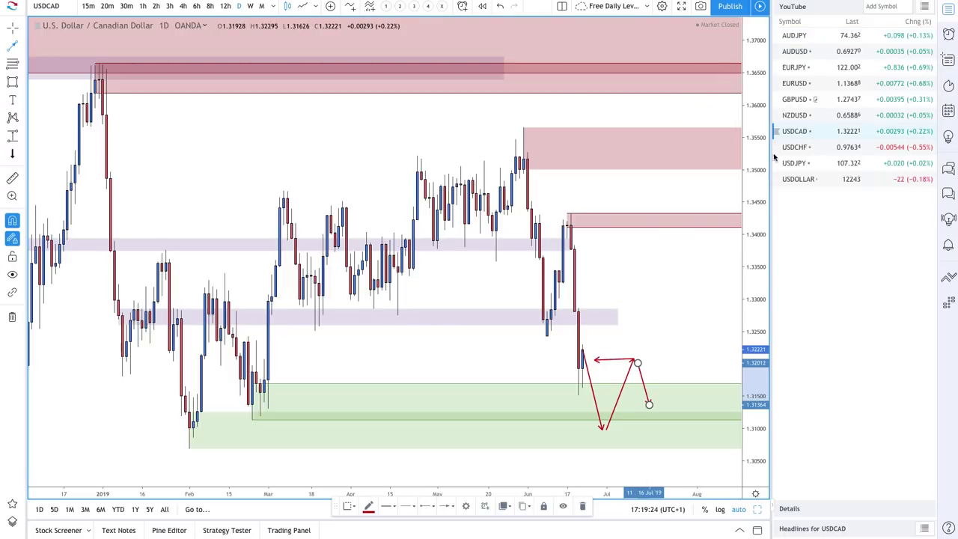
# Step: Bring up the NZDUSD daily chart and shift the view toward recent candles
pyautogui.click(804, 116)
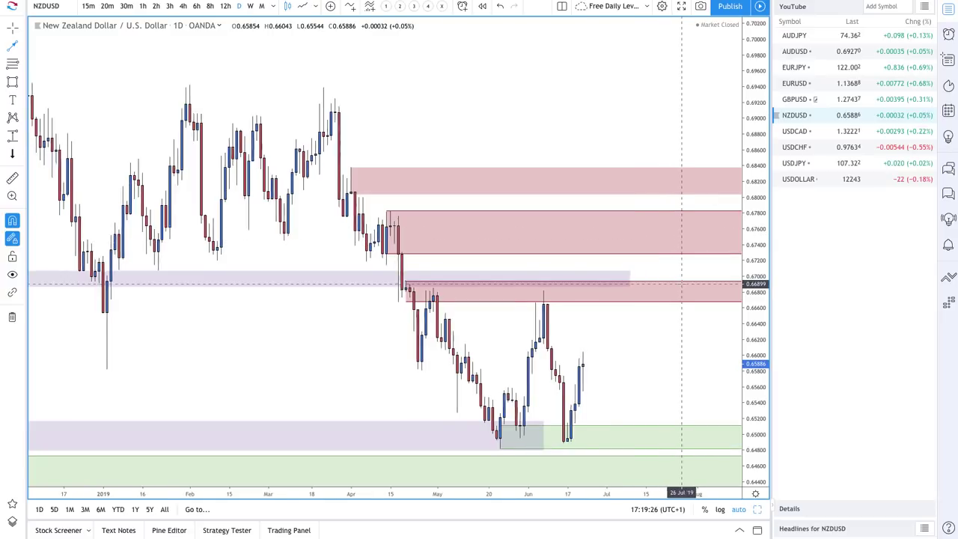
pyautogui.scroll(5, 682, 283)
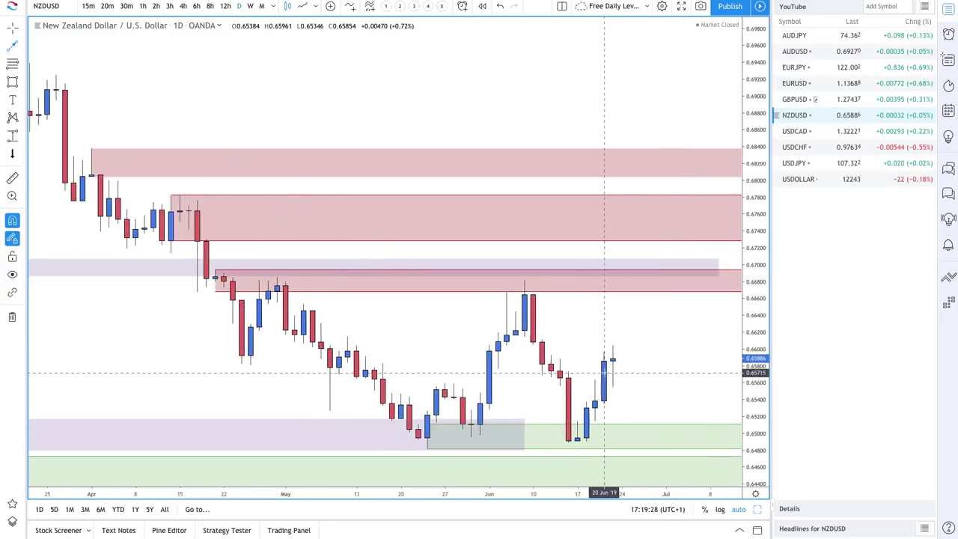
pyautogui.moveTo(605, 372); pyautogui.dragTo(586, 373)
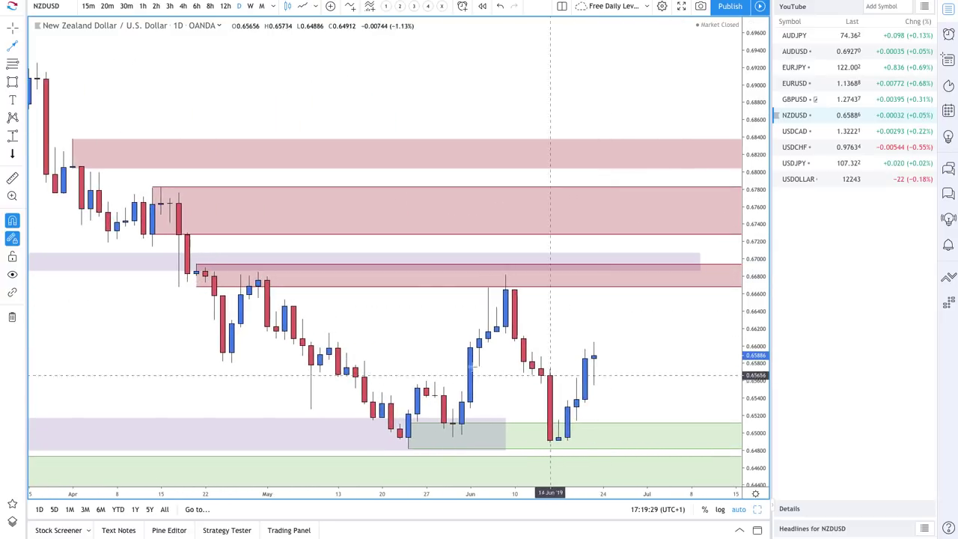
# Step: Draw a Supply Zone rectangle from the 07 Jun candle up to 0.6682
pyautogui.click(22, 47)
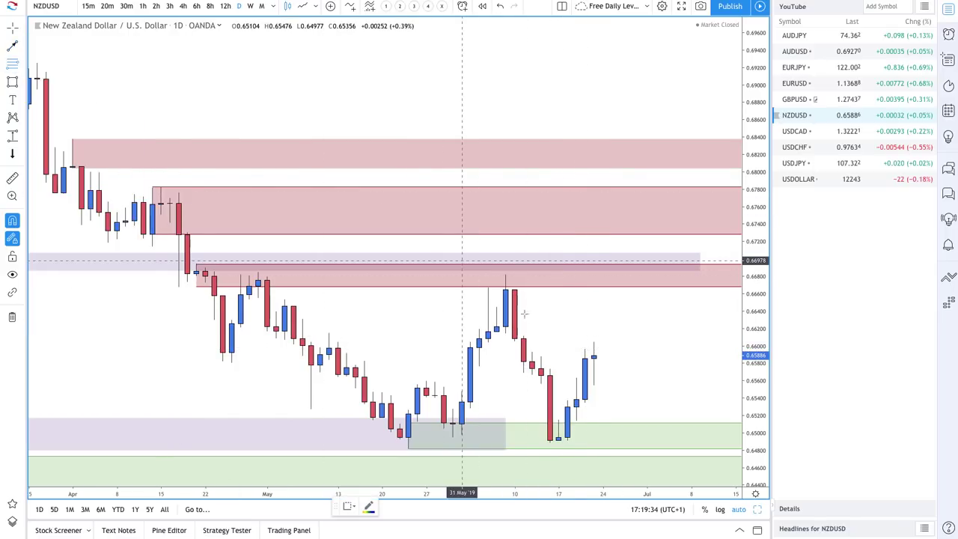
pyautogui.moveTo(506, 327); pyautogui.dragTo(505, 275)
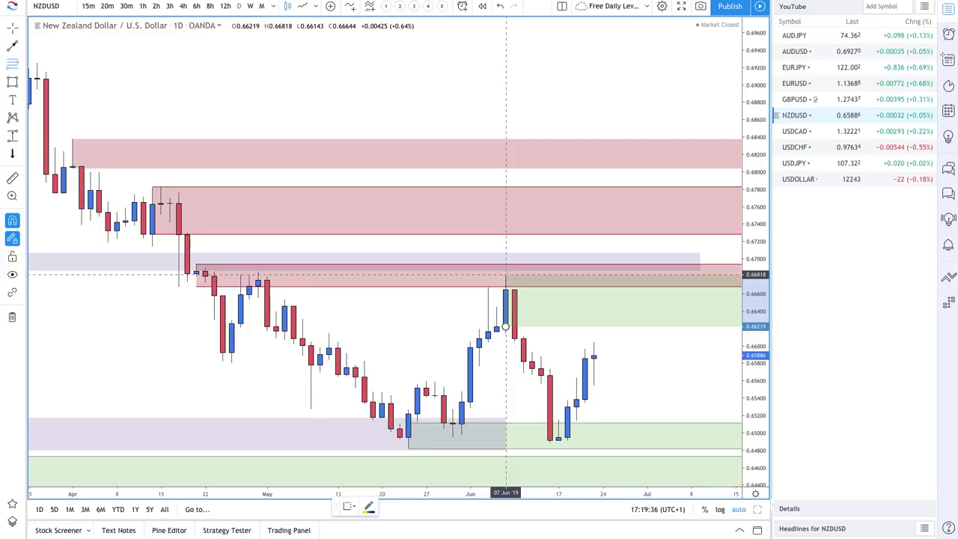
pyautogui.click(347, 512)
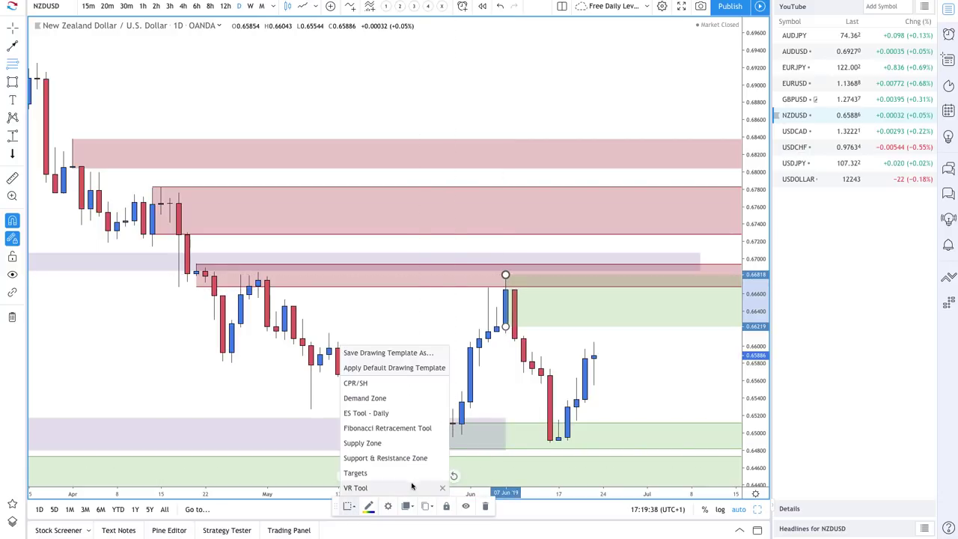
pyautogui.click(357, 443)
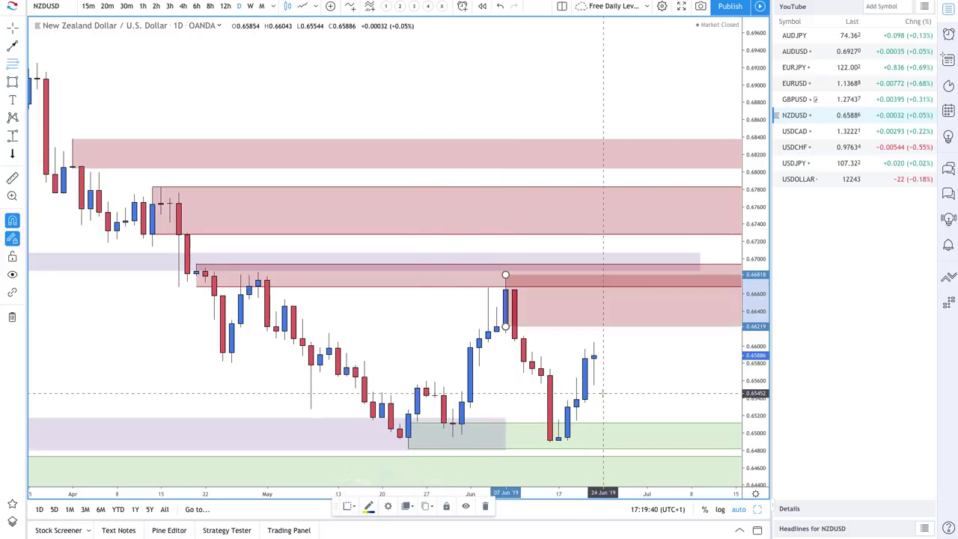
pyautogui.click(13, 48)
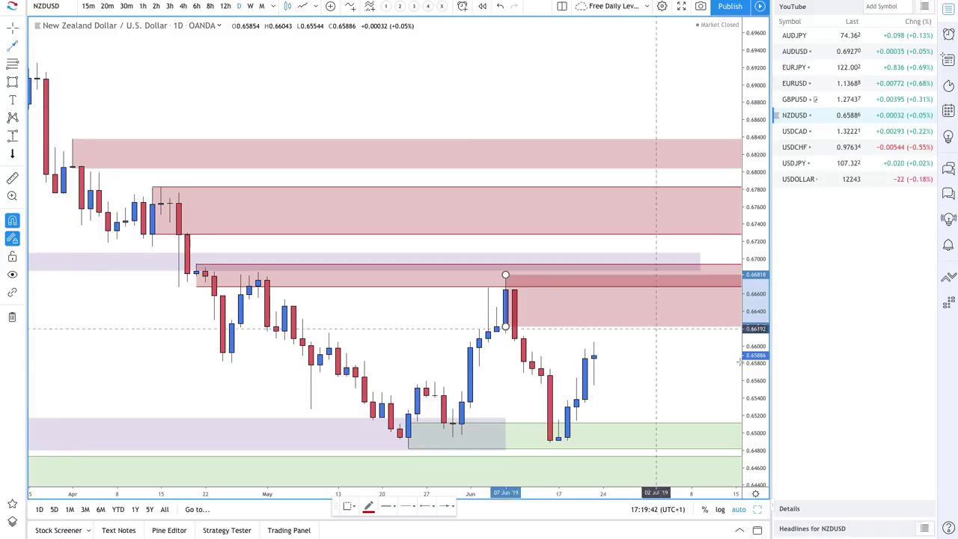
# Step: Draw a projected path from the last candle rising into the supply zone, then falling
pyautogui.click(594, 355)
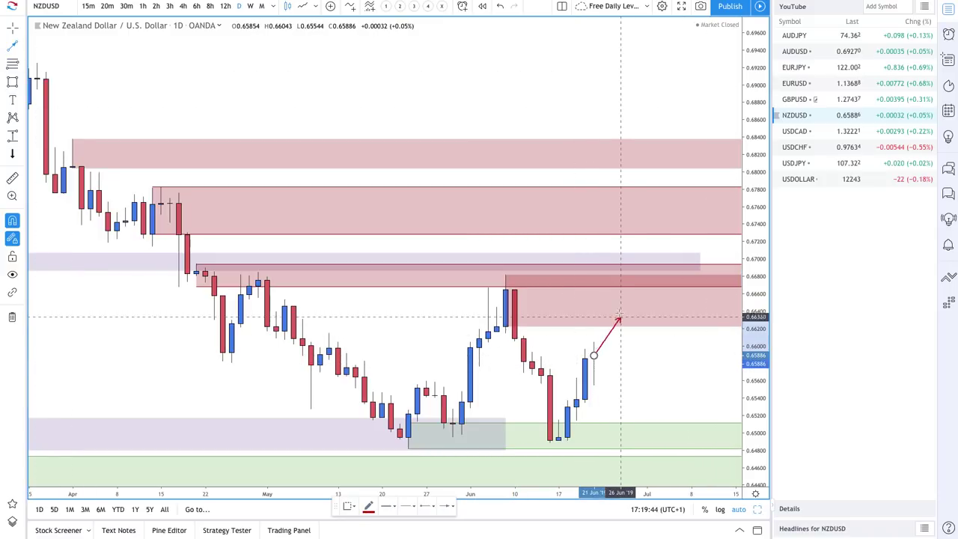
pyautogui.click(620, 300)
pyautogui.doubleClick(664, 368)
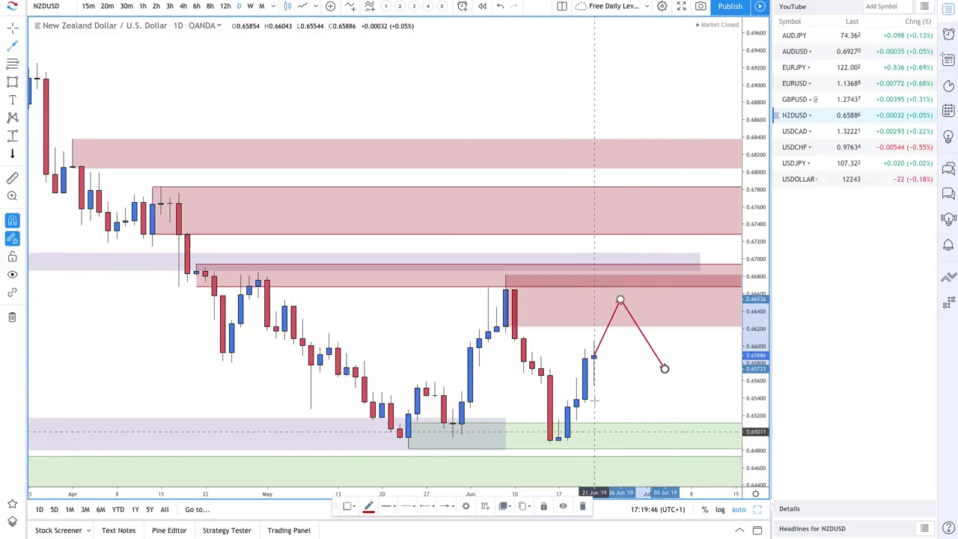
# Step: Draw a second path dropping into the green demand zone then rising, and begin a long arrow
pyautogui.click(595, 359)
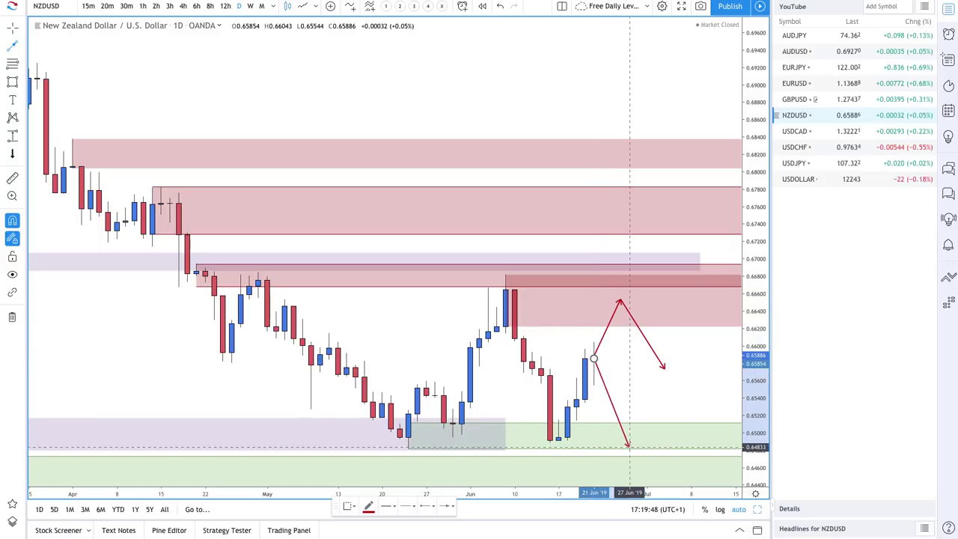
pyautogui.click(629, 447)
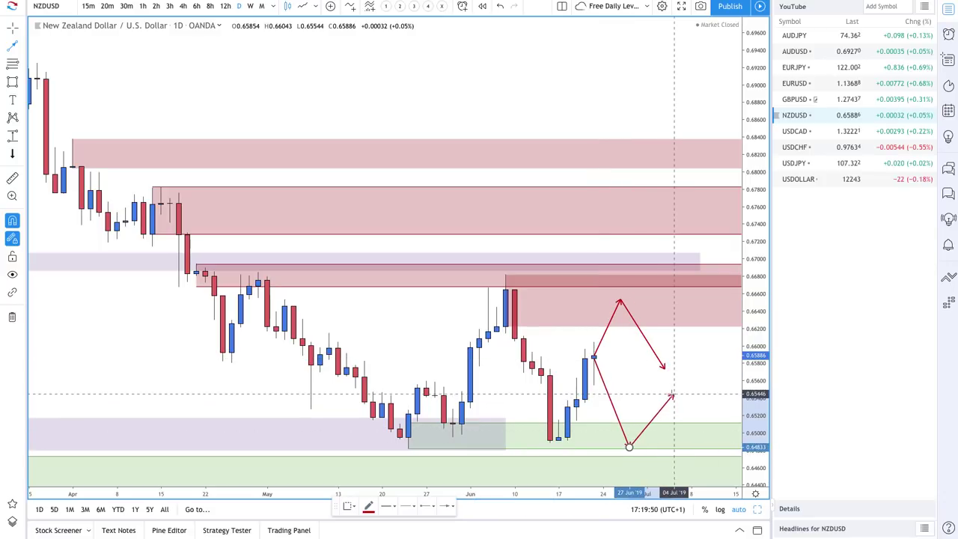
pyautogui.doubleClick(673, 395)
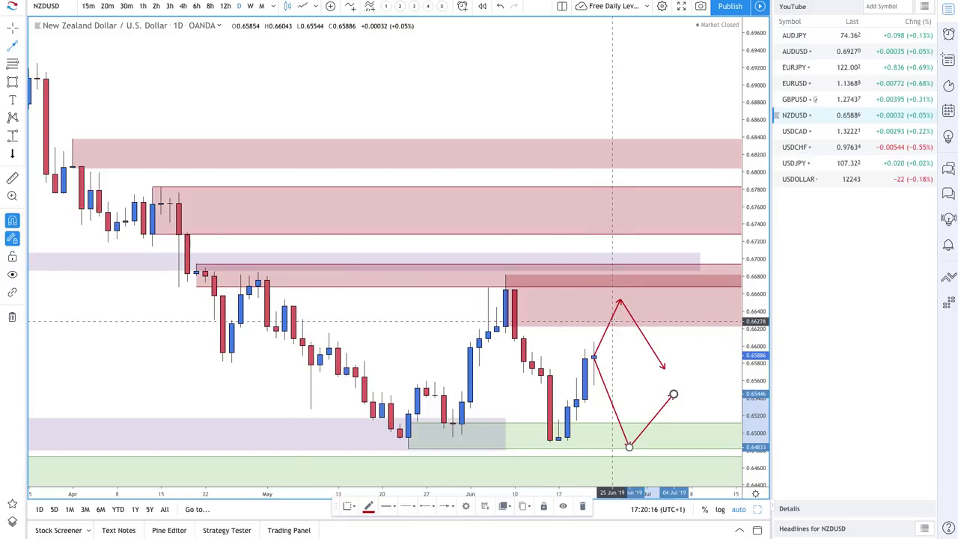
pyautogui.click(232, 223)
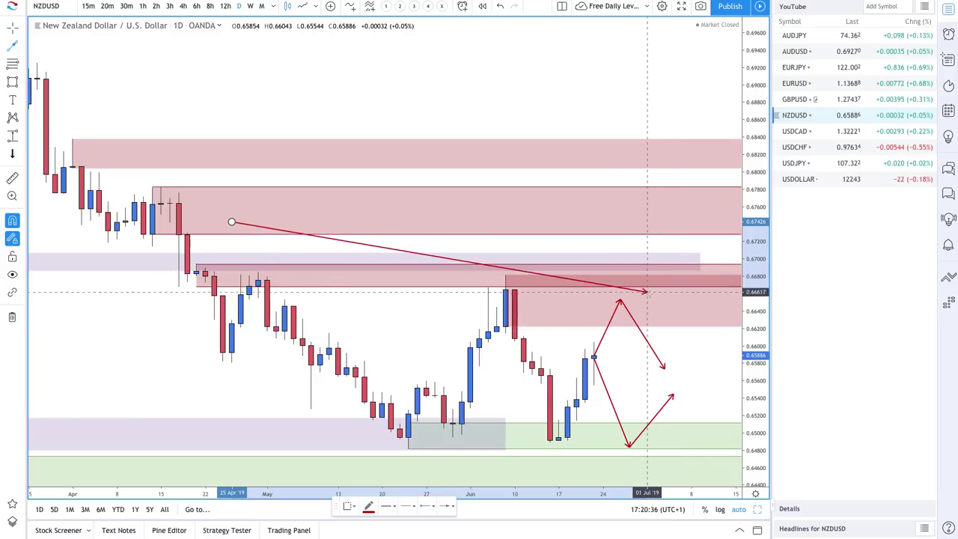
# Step: Cancel the unfinished long arrow on the NZDUSD chart with Esc
pyautogui.press('Escape')
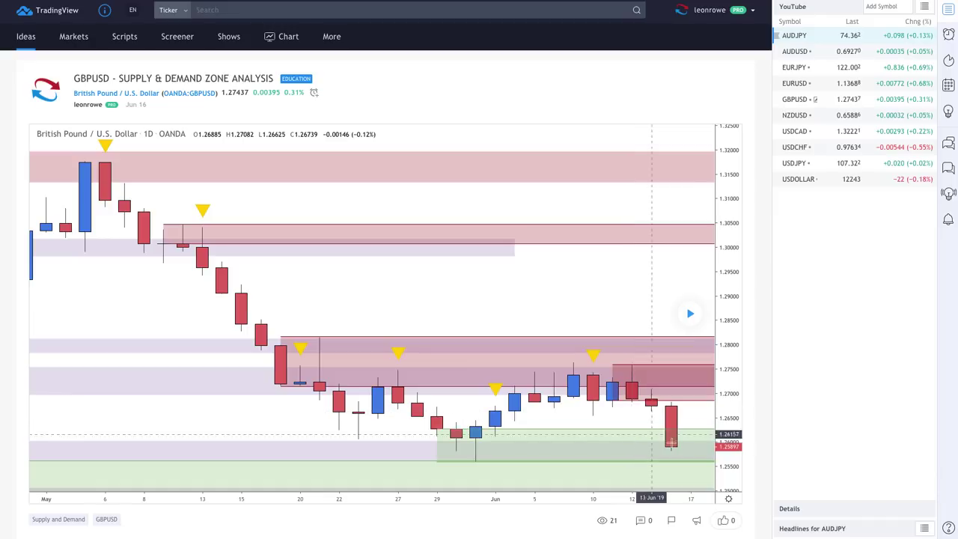
# Step: Replay the published GBPUSD idea chart to reveal its later candles
pyautogui.click(691, 312)
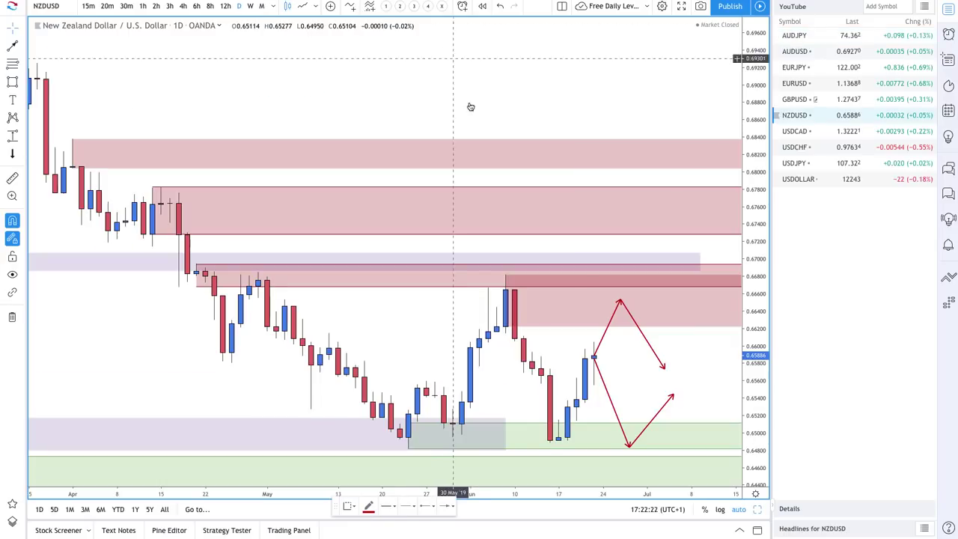
# Step: Switch to GBPUSD and delete its old red and green rectangles
pyautogui.click(809, 103)
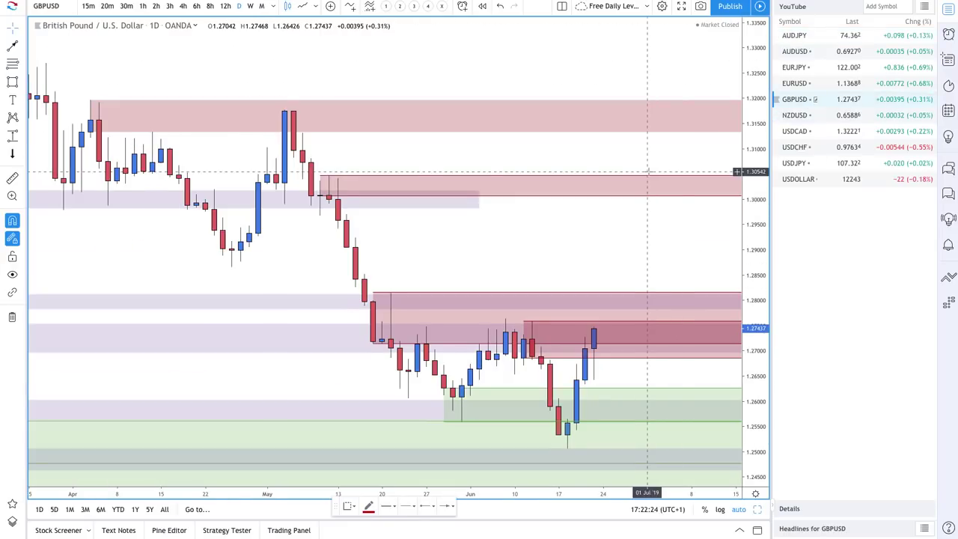
pyautogui.scroll(3, 648, 180)
pyautogui.rightClick(617, 262)
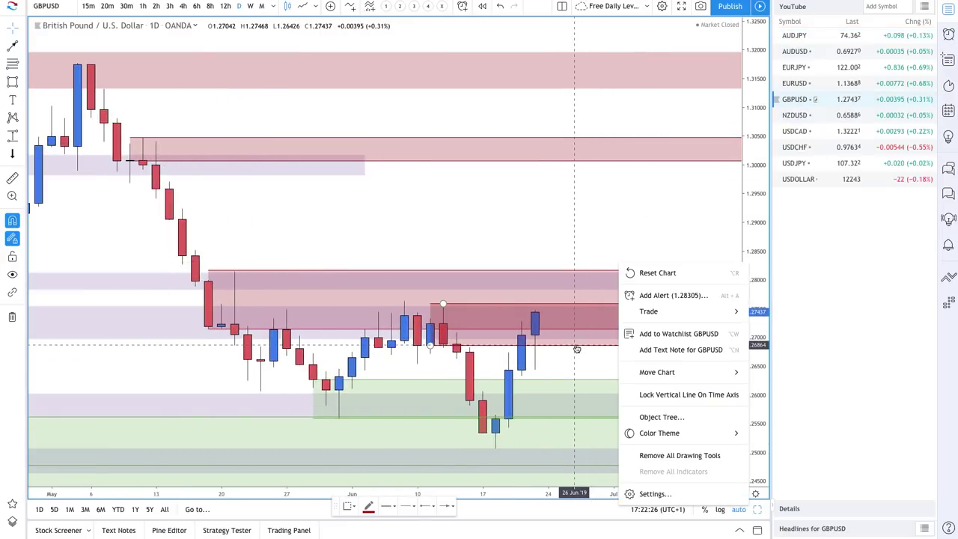
pyautogui.click(578, 345)
pyautogui.press('Delete')
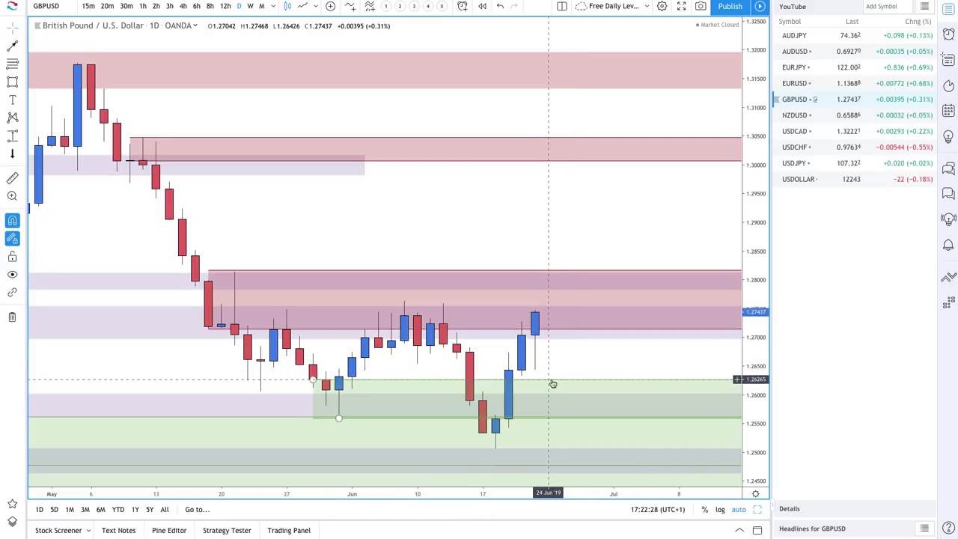
pyautogui.click(552, 384)
pyautogui.press('Delete')
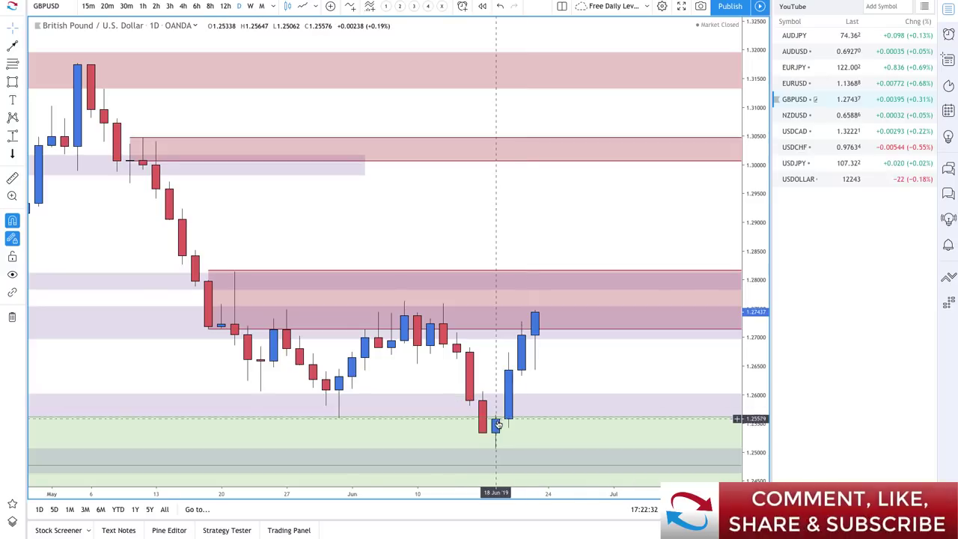
# Step: Draw a new Demand Zone rectangle around the June low, about 1.2506–1.2590
pyautogui.scroll(-3, 497, 419)
pyautogui.scroll(-3, 498, 424)
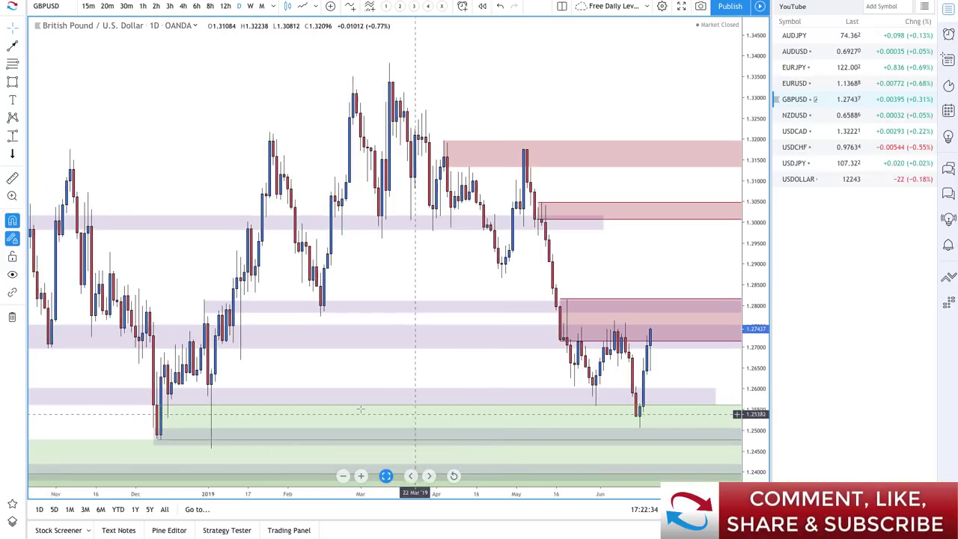
pyautogui.click(331, 407)
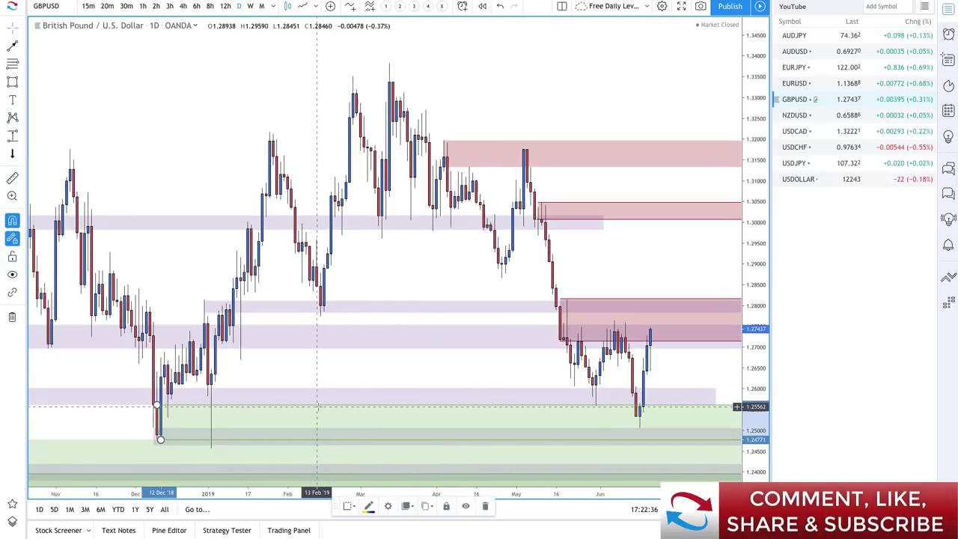
pyautogui.click(322, 378)
pyautogui.scroll(3, 322, 378)
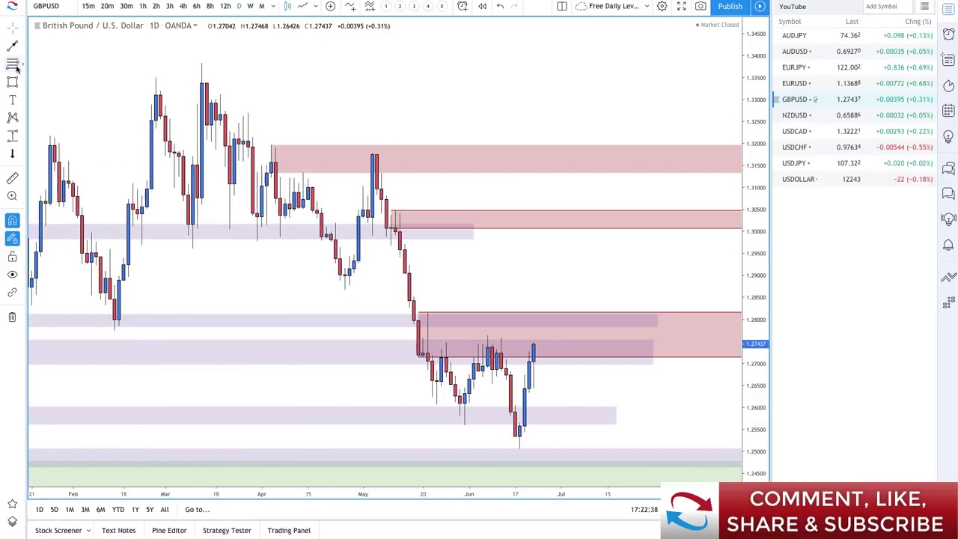
pyautogui.moveTo(515, 412); pyautogui.dragTo(519, 448)
pyautogui.click(349, 507)
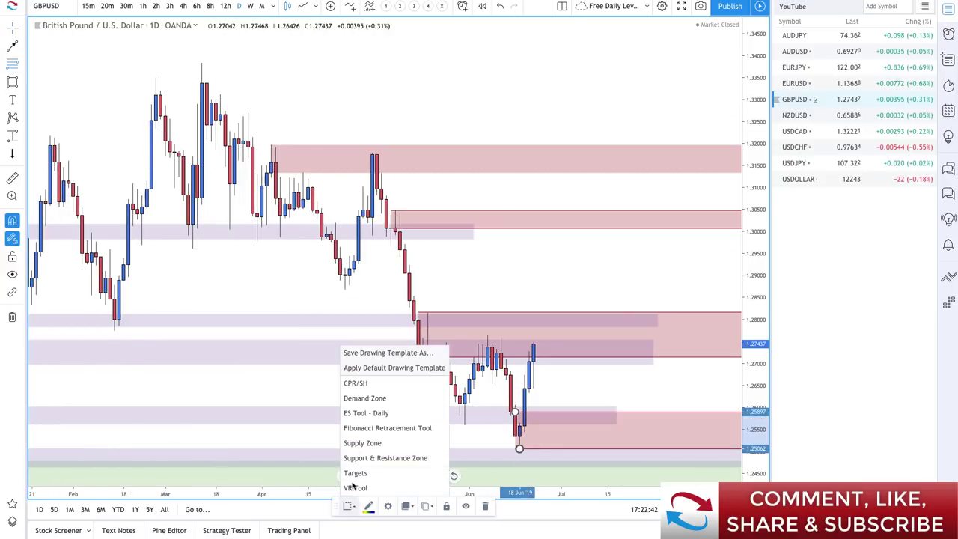
pyautogui.click(364, 398)
# Step: Draw a projected path from the last candle peaking near 1.2793, then falling
pyautogui.scroll(5, 494, 337)
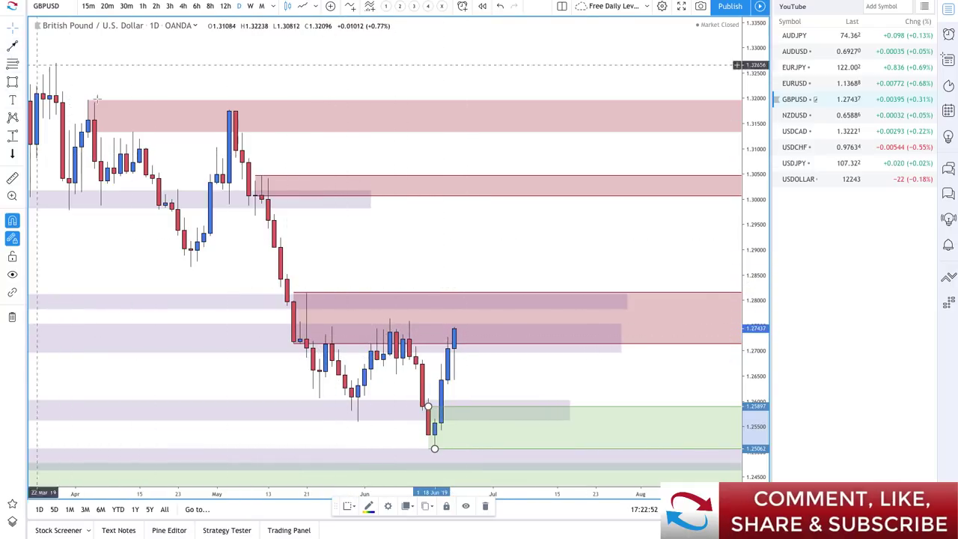
pyautogui.click(453, 329)
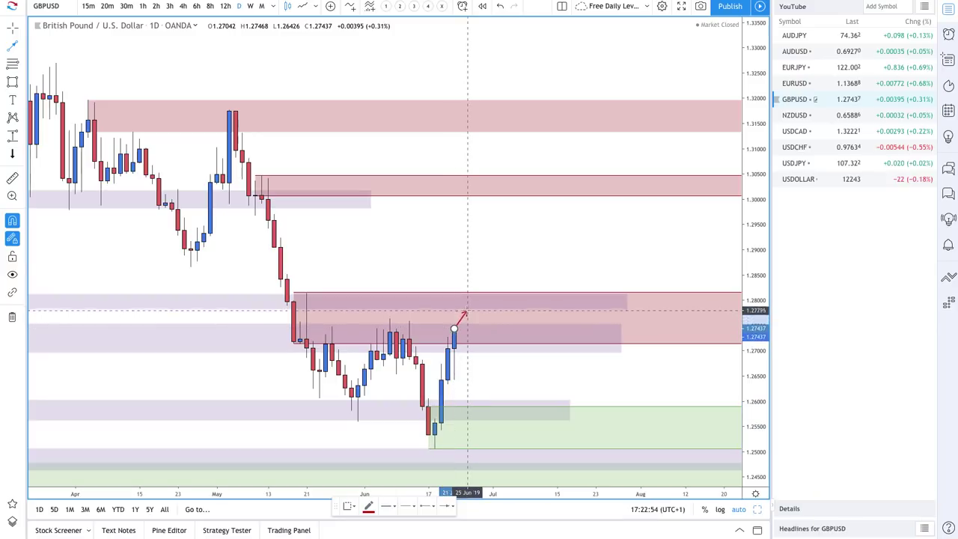
pyautogui.click(465, 304)
pyautogui.doubleClick(492, 359)
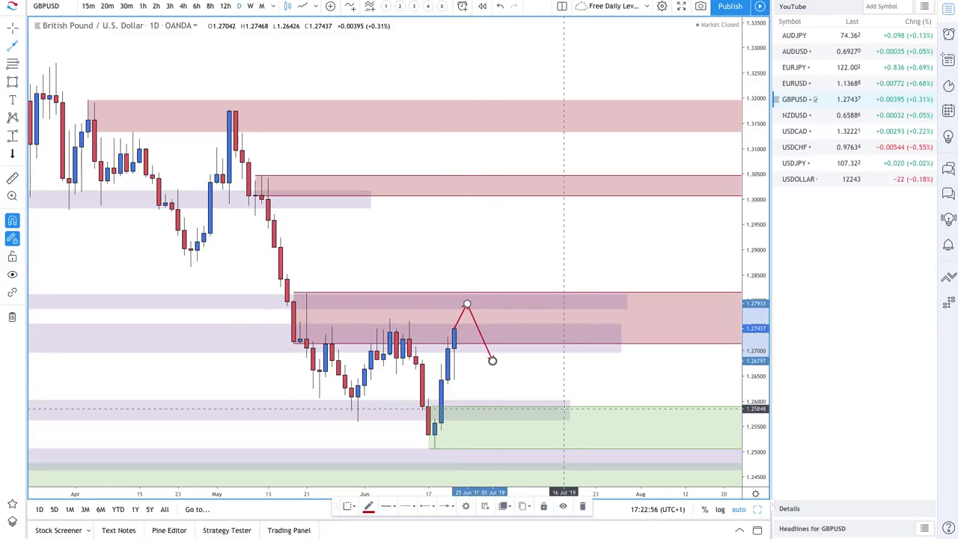
pyautogui.scroll(2, 565, 408)
pyautogui.scroll(1, 565, 408)
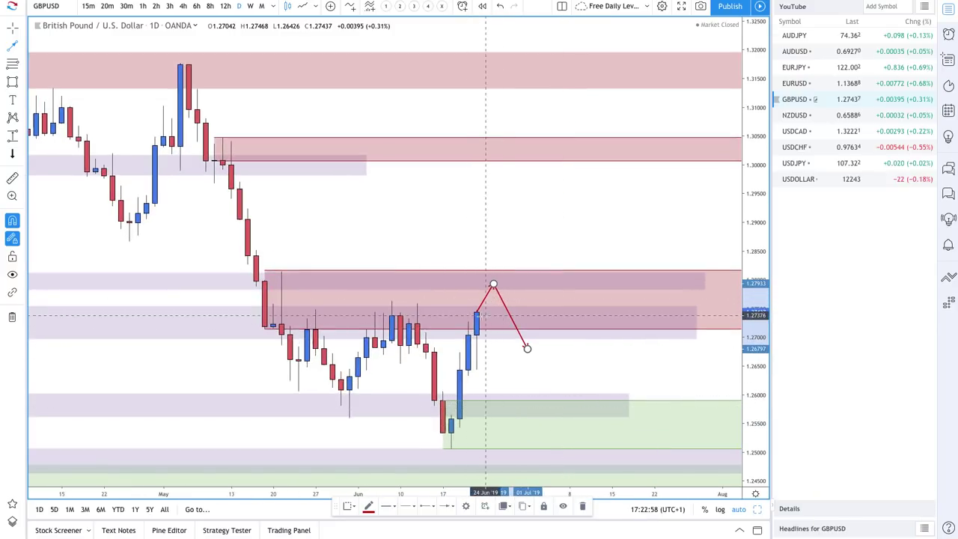
pyautogui.scroll(2, 518, 310)
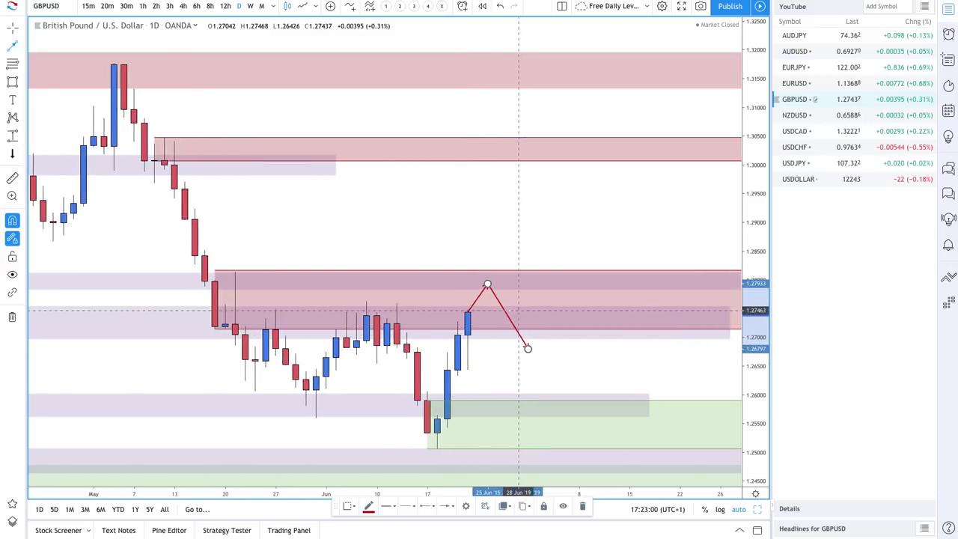
pyautogui.click(183, 6)
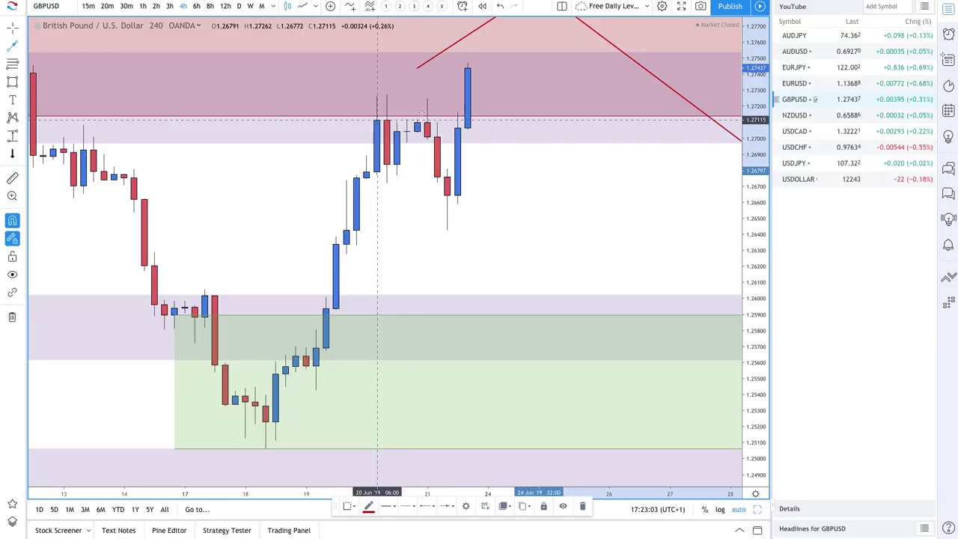
pyautogui.scroll(-2, 479, 172)
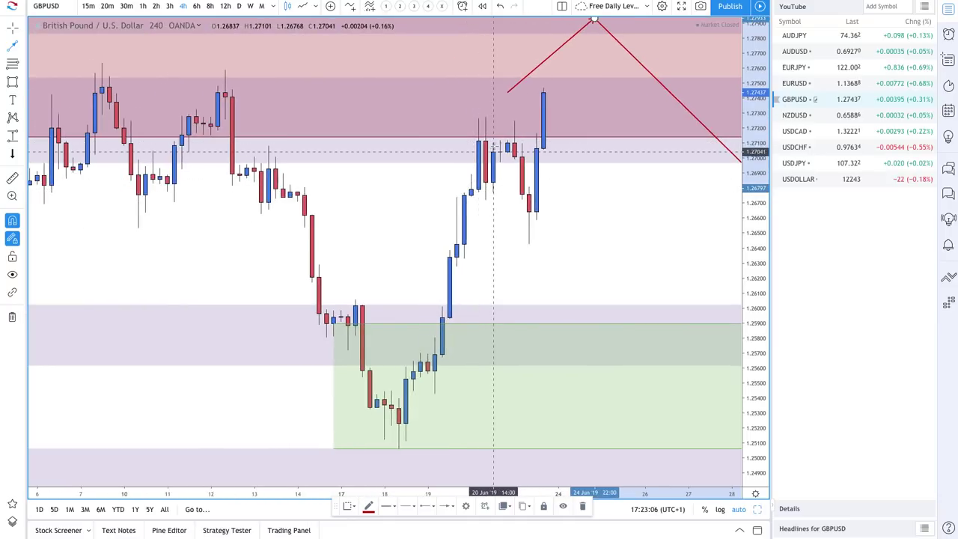
pyautogui.scroll(-2, 494, 152)
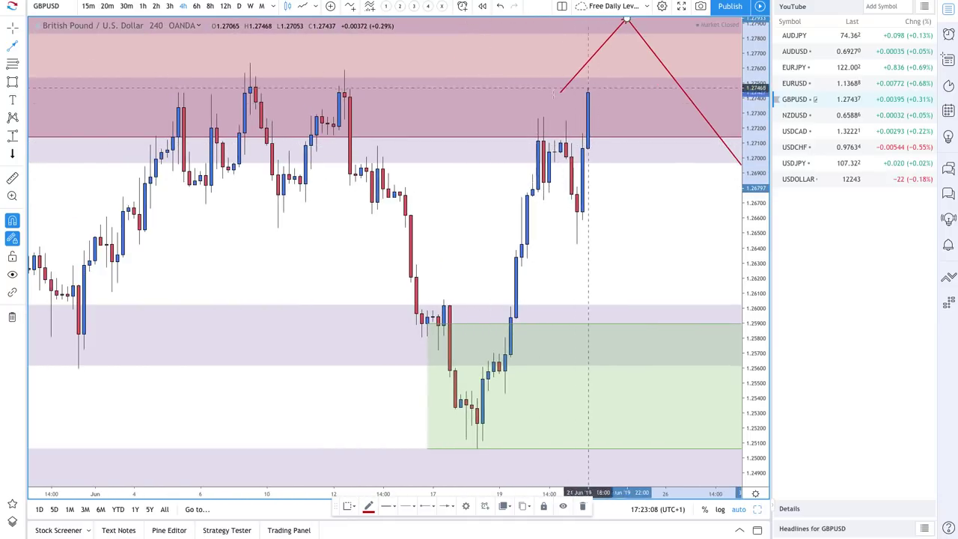
pyautogui.scroll(-4, 539, 164)
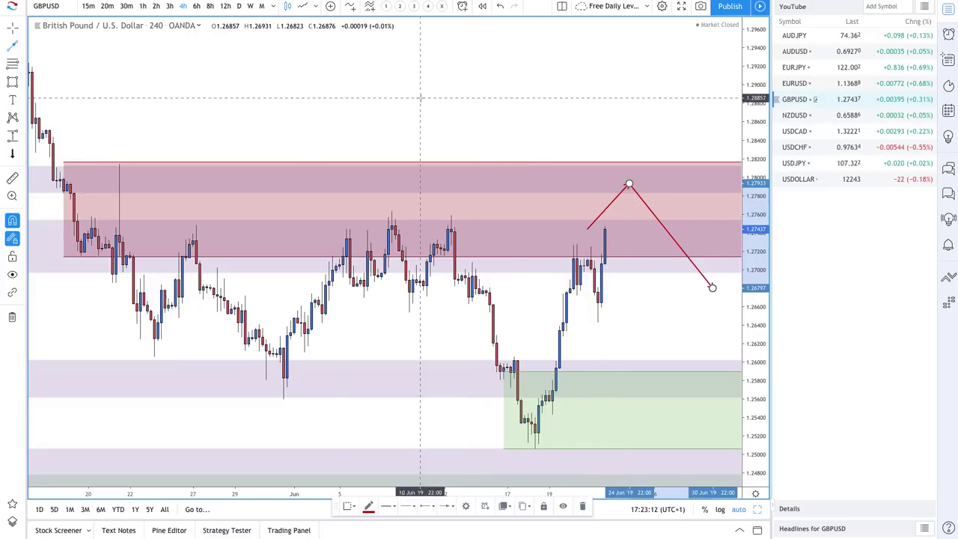
pyautogui.click(239, 6)
pyautogui.scroll(6, 516, 233)
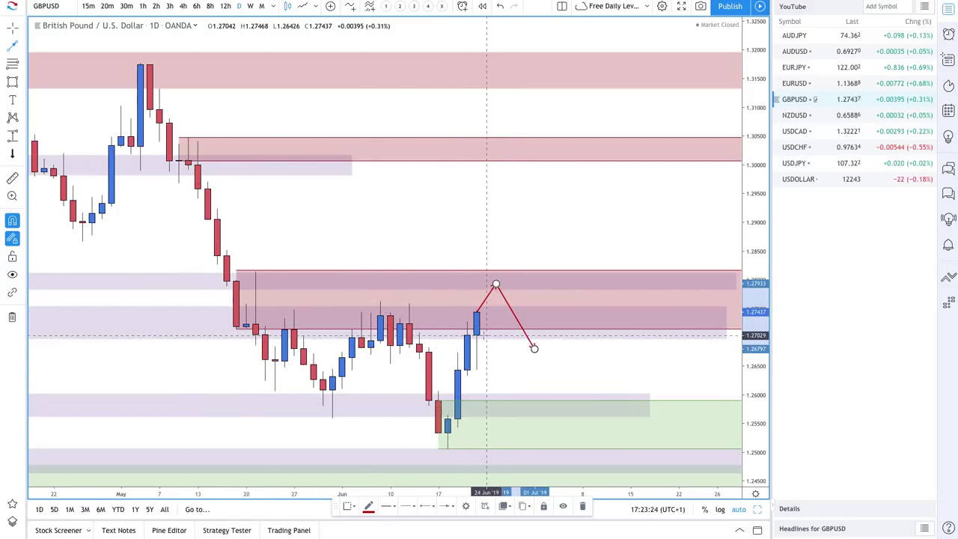
# Step: Draw a down-then-up path into demand, undo it, and reshape the red arrow's turning point
pyautogui.click(477, 313)
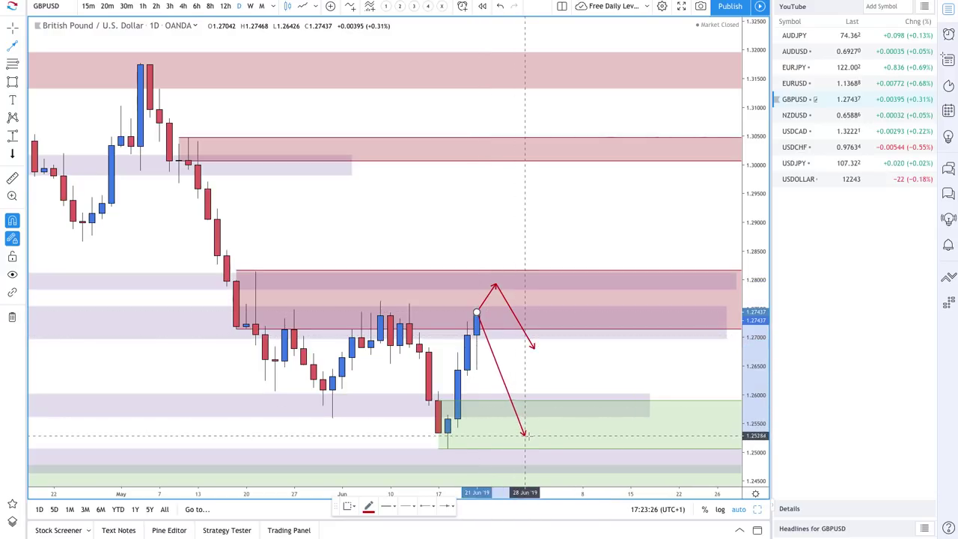
pyautogui.click(524, 436)
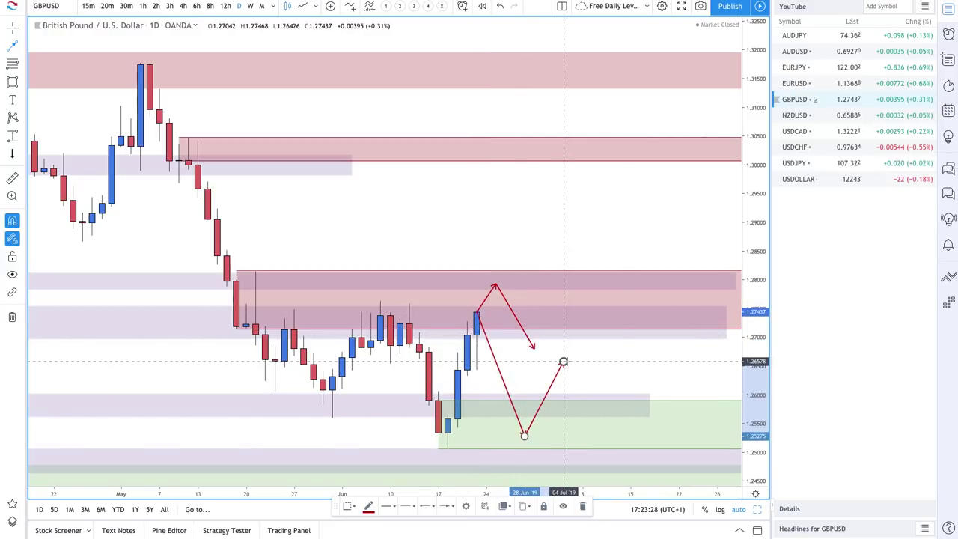
pyautogui.doubleClick(563, 362)
pyautogui.click(500, 6)
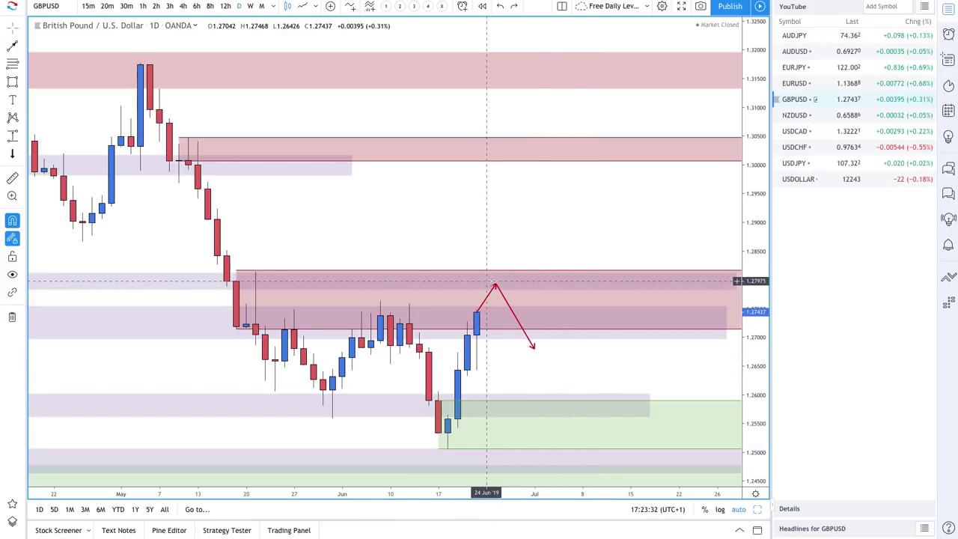
pyautogui.moveTo(496, 286)
pyautogui.mouseDown()
pyautogui.moveTo(506, 334)
pyautogui.moveTo(496, 346)
pyautogui.mouseUp()
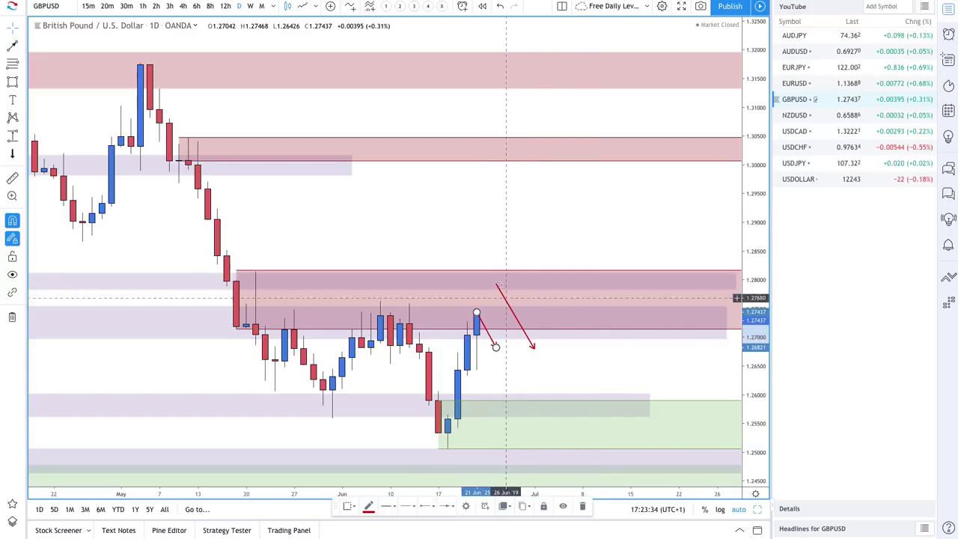
pyautogui.moveTo(496, 286)
pyautogui.mouseDown()
pyautogui.moveTo(506, 346)
pyautogui.moveTo(522, 325)
pyautogui.moveTo(506, 277)
pyautogui.mouseUp()
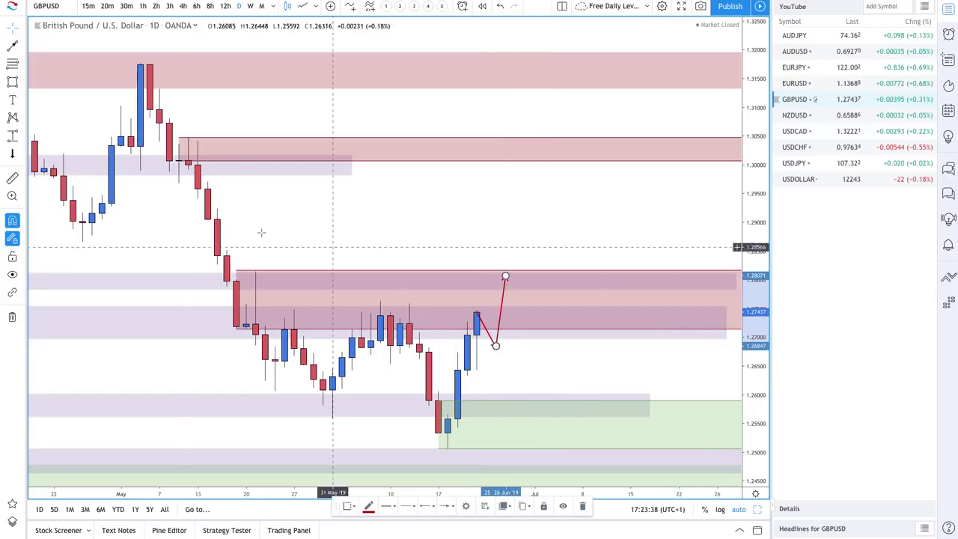
# Step: Add a path that drops, runs sideways, then rises into supply, and zoom out to February
pyautogui.click(13, 42)
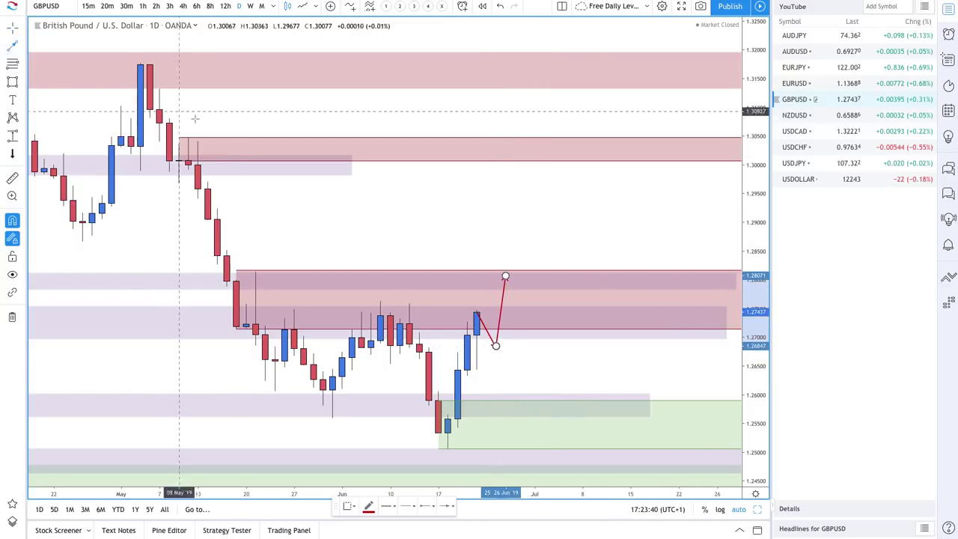
pyautogui.click(505, 276)
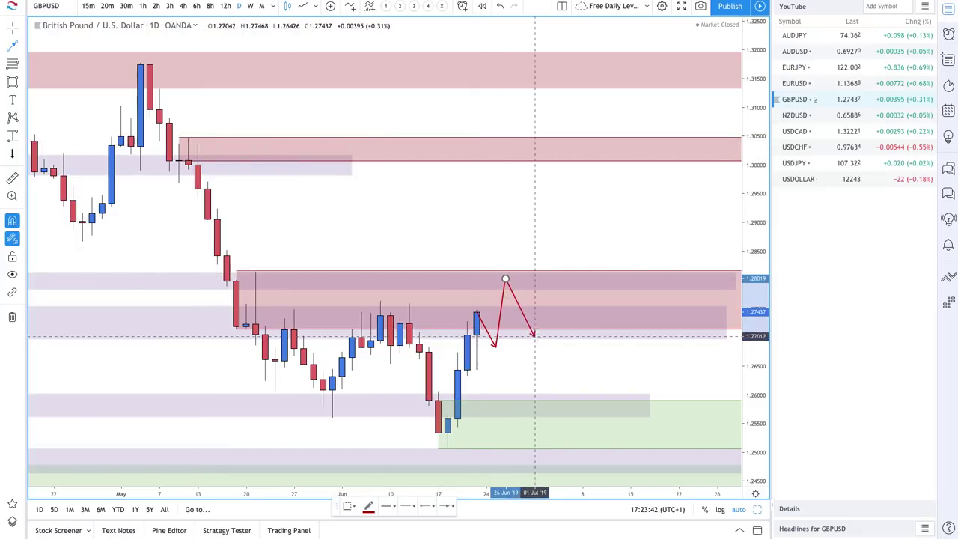
pyautogui.click(506, 338)
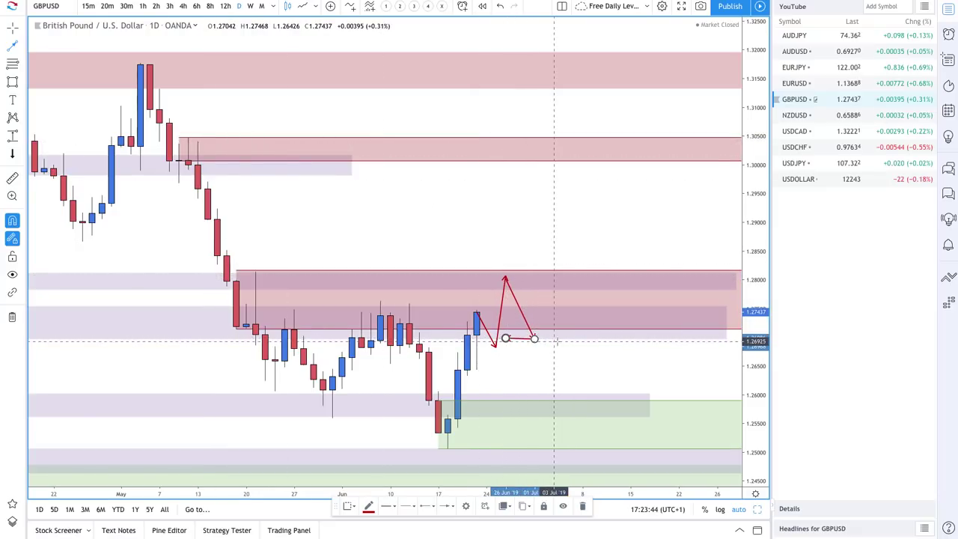
pyautogui.click(534, 339)
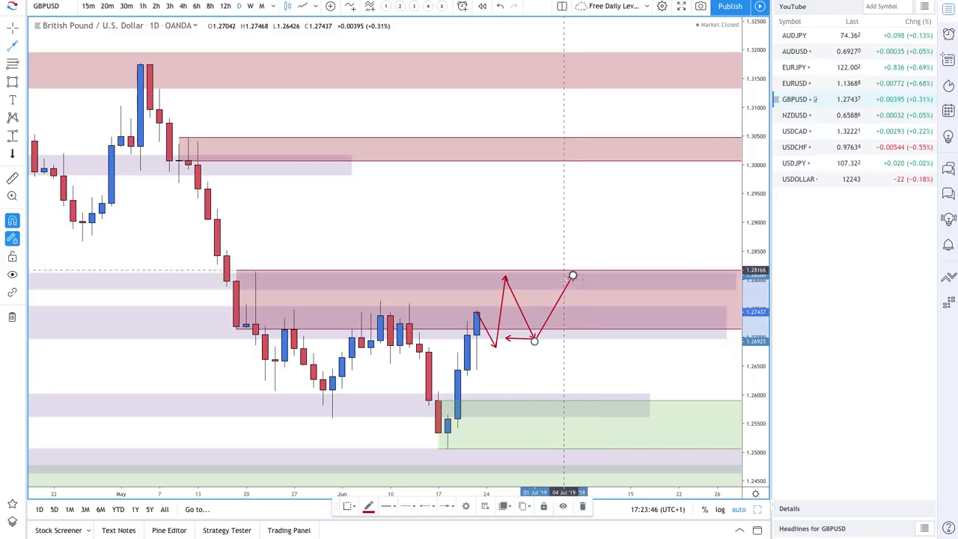
pyautogui.click(572, 277)
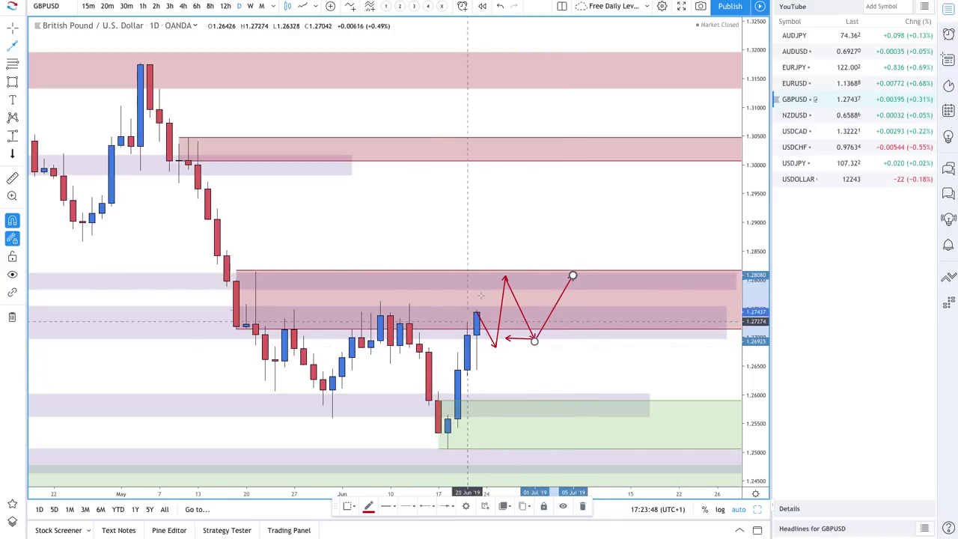
pyautogui.scroll(-5, 514, 260)
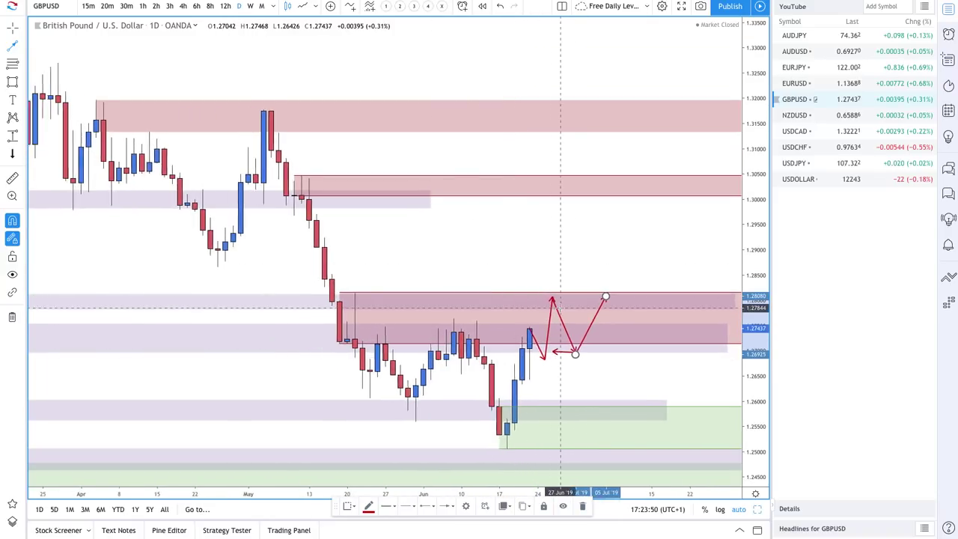
pyautogui.scroll(-1, 515, 363)
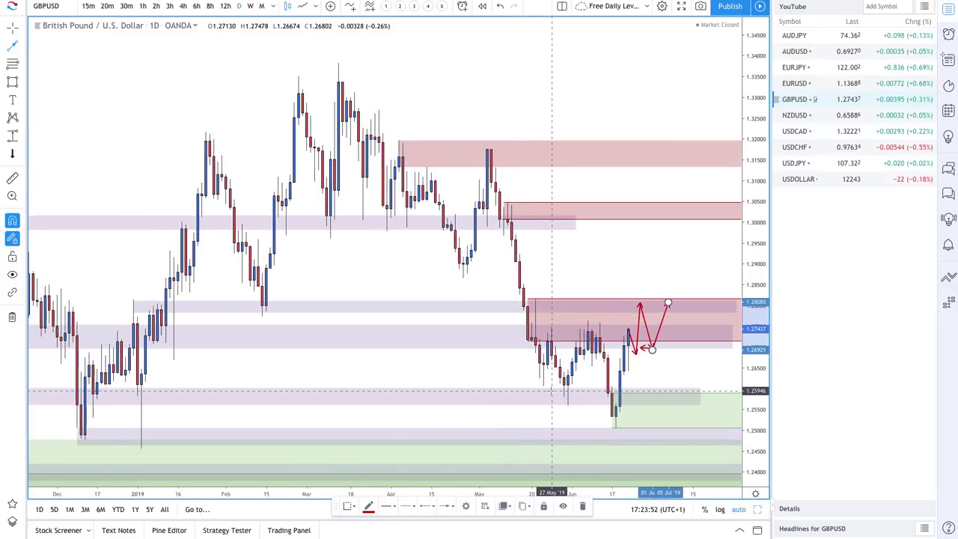
pyautogui.scroll(-1, 590, 402)
pyautogui.scroll(-1, 591, 403)
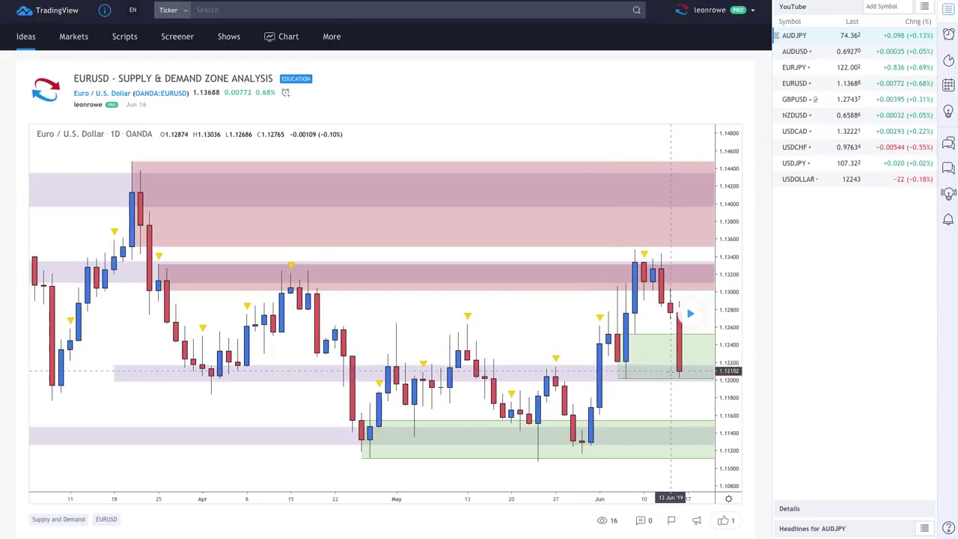
# Step: Replay the published EURUSD idea forward, then load the EURUSD daily chart
pyautogui.click(687, 316)
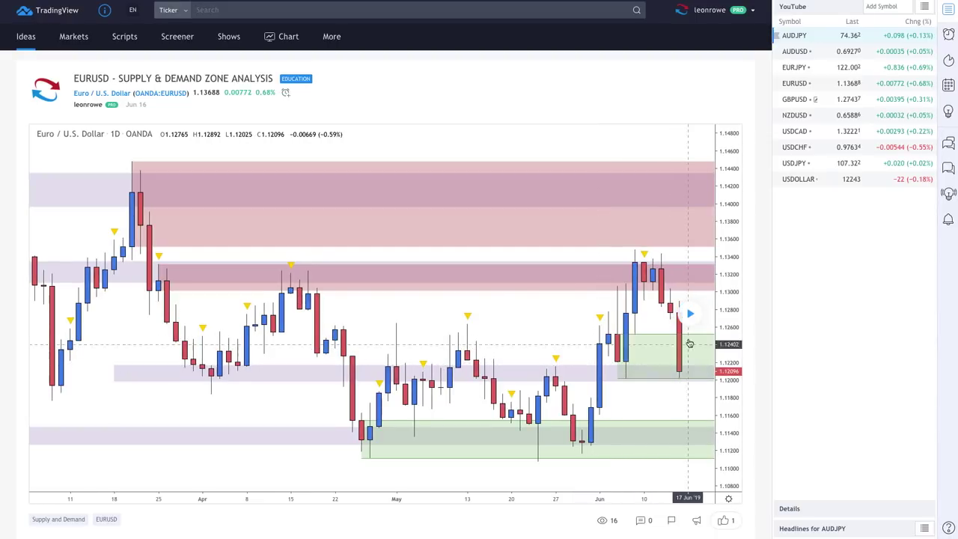
pyautogui.click(690, 315)
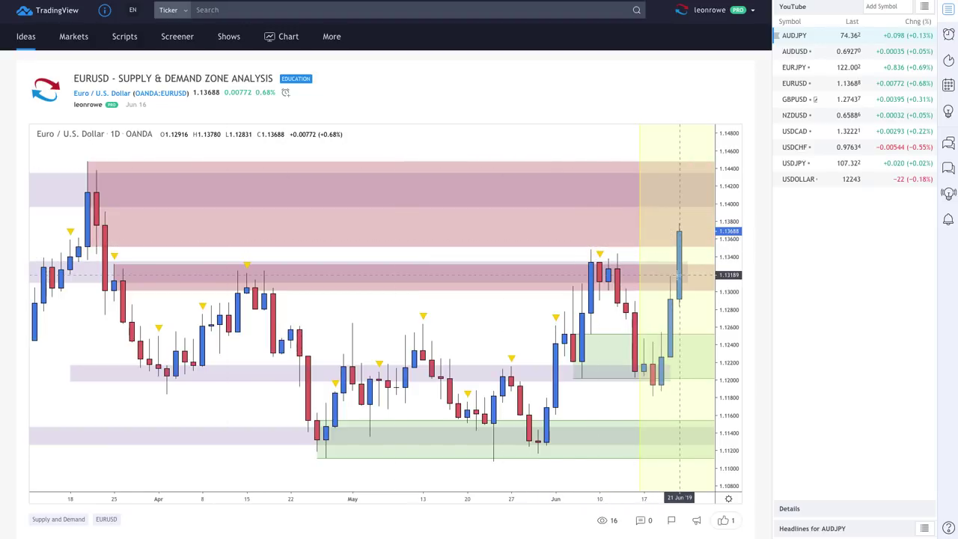
pyautogui.moveTo(177, 36)
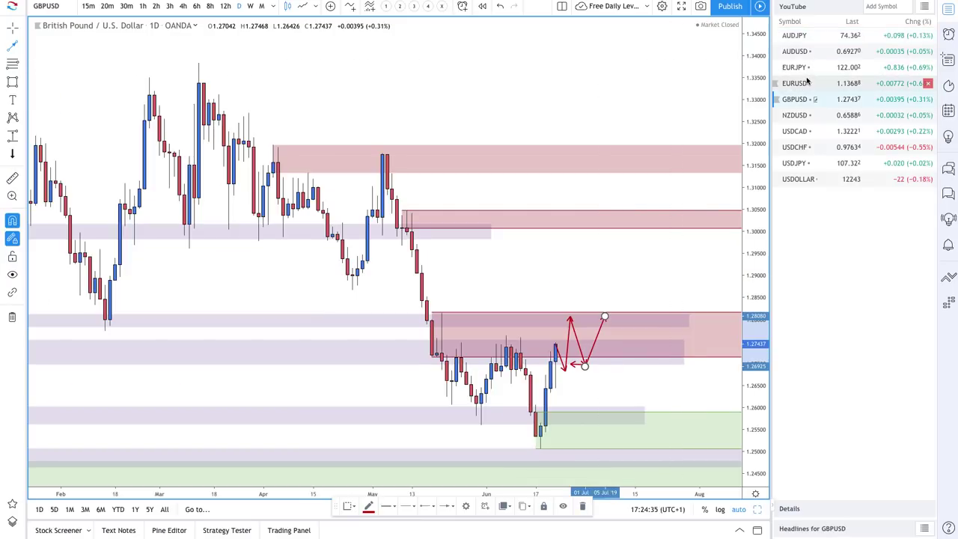
pyautogui.click(794, 84)
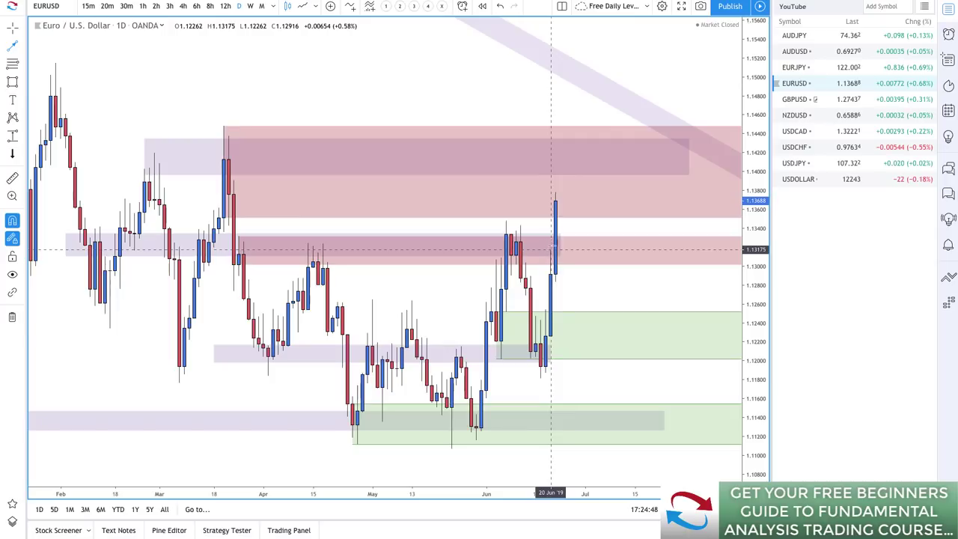
# Step: Delete the red supply zone near 1.1300 and select the purple band near 1.1330
pyautogui.scroll(4, 546, 236)
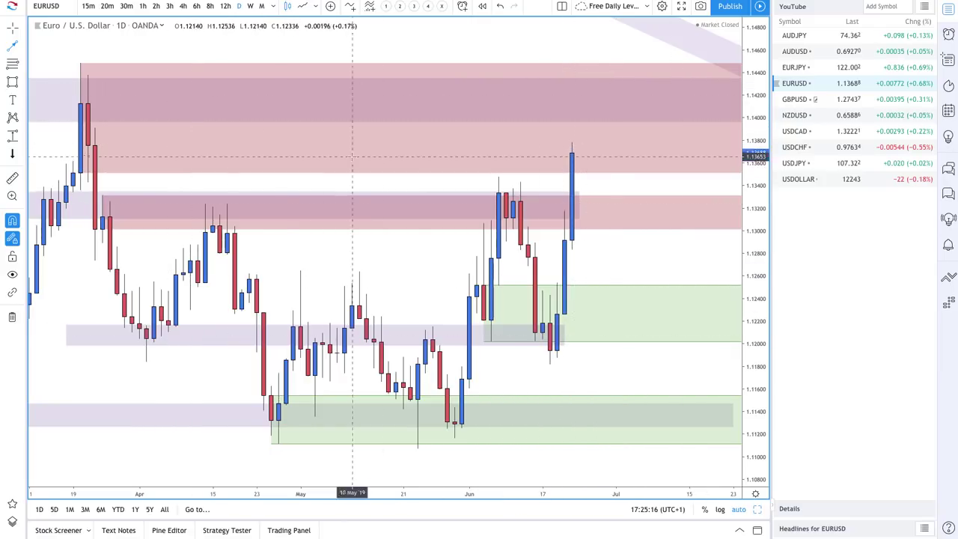
pyautogui.click(620, 232)
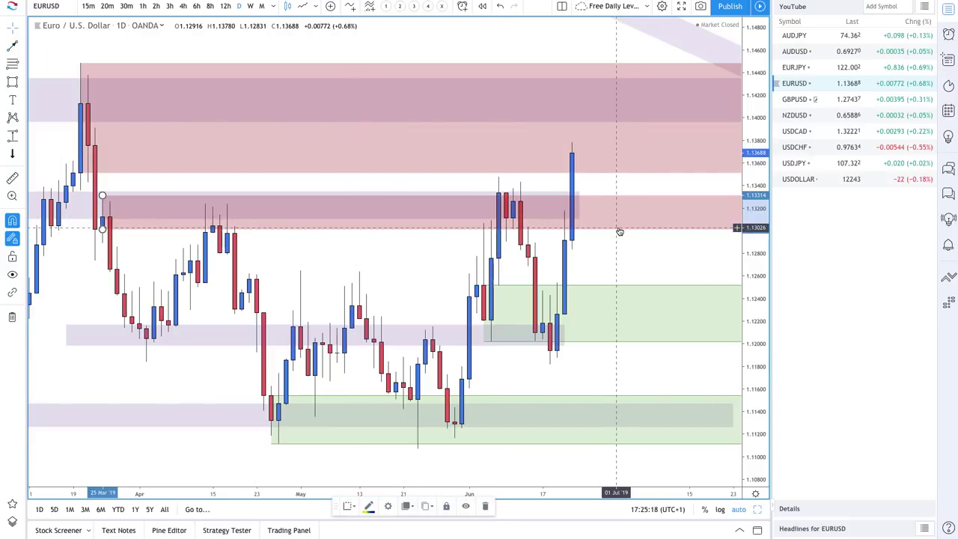
pyautogui.press('Delete')
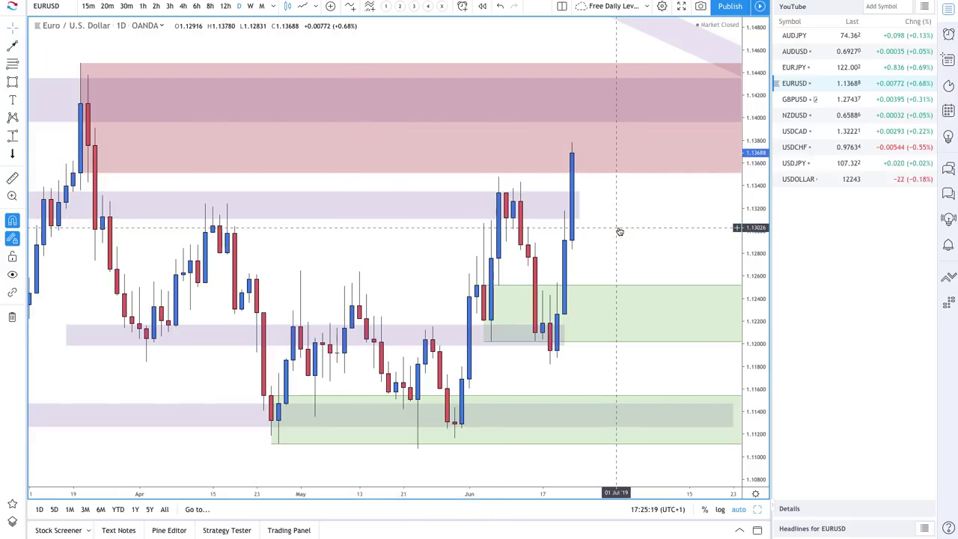
pyautogui.click(531, 196)
# Step: Redraw the green demand zone tightly around the June lows, roughly 1.1187–1.1222
pyautogui.scroll(-4, 531, 196)
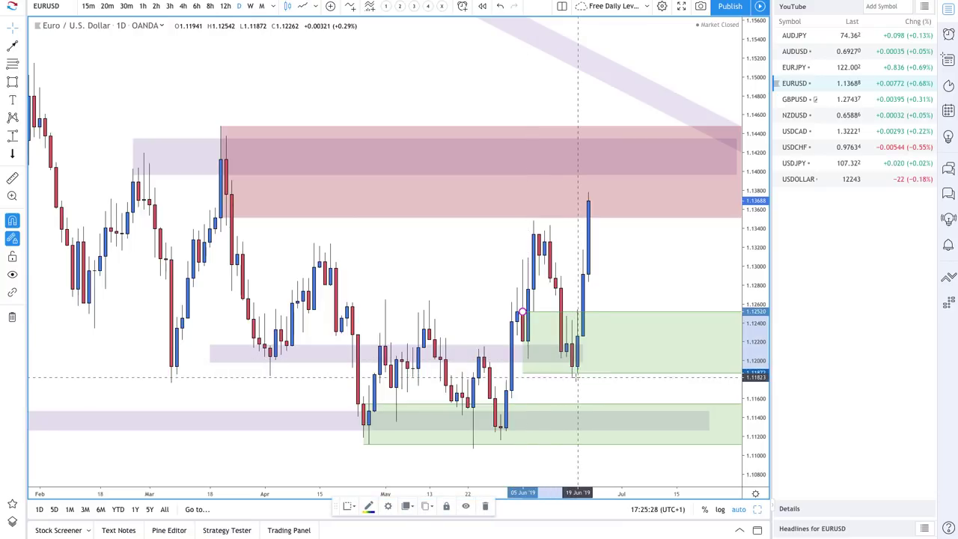
pyautogui.click(577, 372)
pyautogui.moveTo(522, 313)
pyautogui.mouseDown()
pyautogui.moveTo(573, 340)
pyautogui.moveTo(520, 342)
pyautogui.mouseUp()
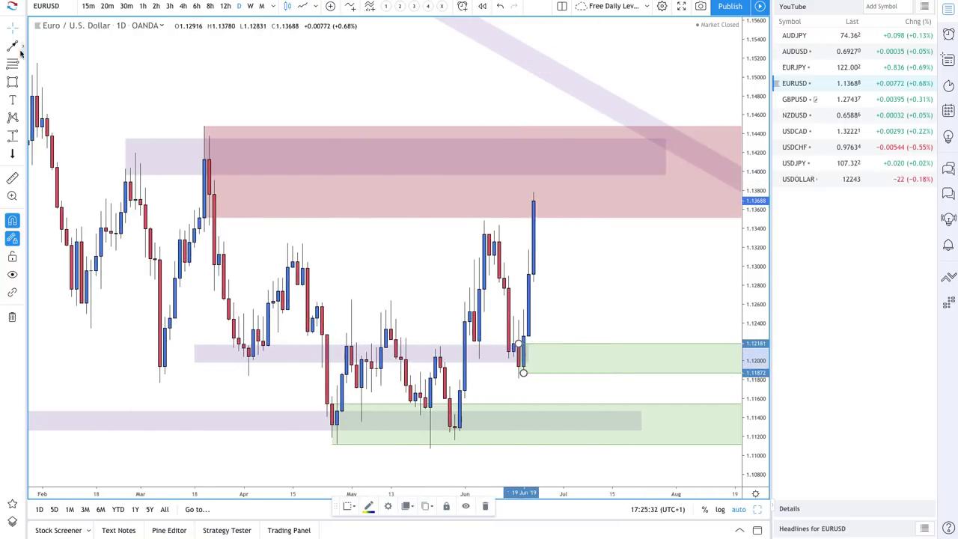
# Step: Draw a path from the last candle dipping, rallying to about 1.142, then pulling back
pyautogui.click(536, 207)
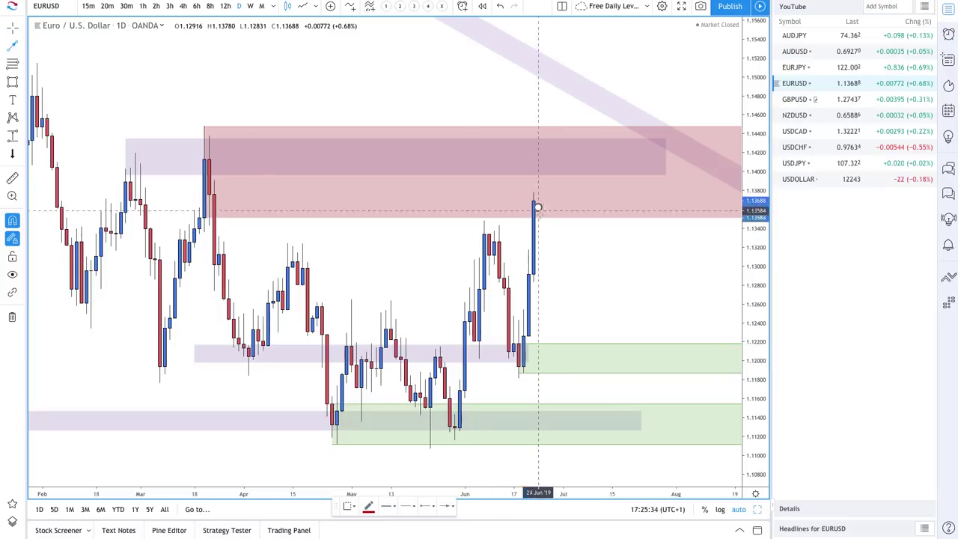
pyautogui.click(553, 248)
pyautogui.click(568, 152)
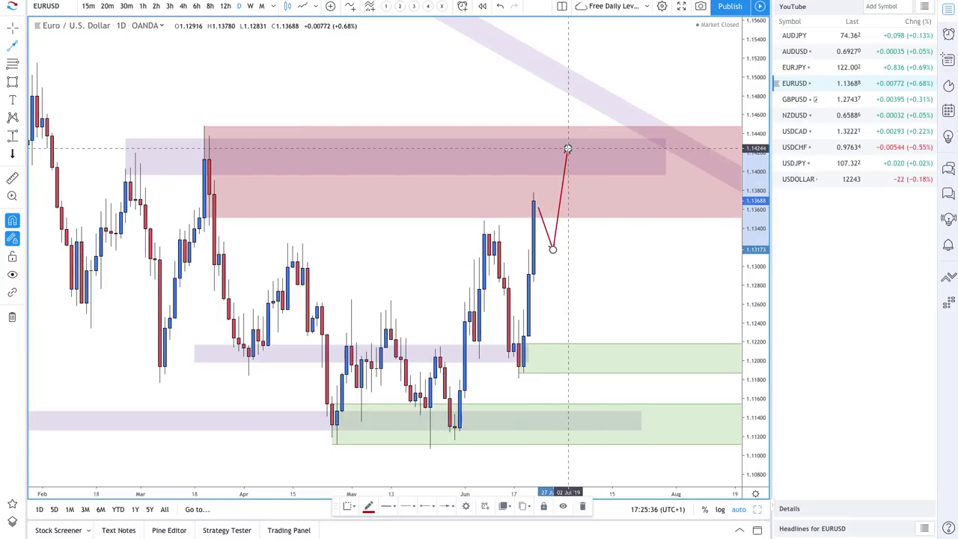
pyautogui.click(626, 239)
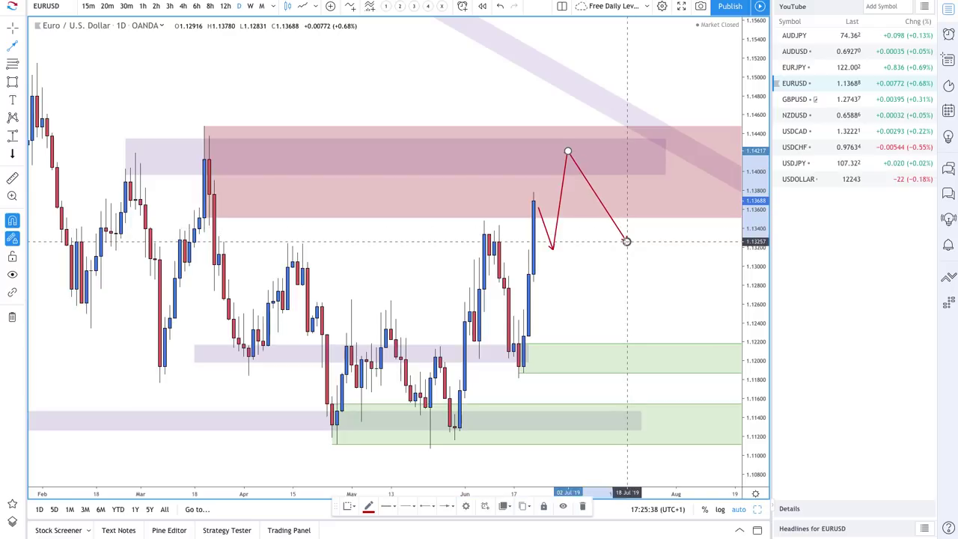
pyautogui.doubleClick(583, 240)
# Step: Add a rising leg and an alternative arrow to demand, then undo both extra arrows
pyautogui.moveTo(628, 242); pyautogui.dragTo(646, 160)
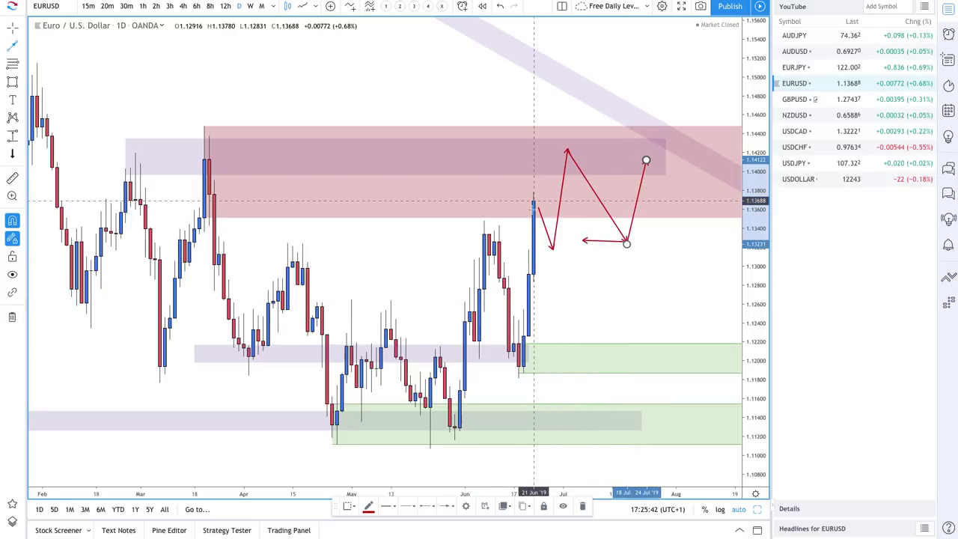
pyautogui.moveTo(528, 216)
pyautogui.mouseDown()
pyautogui.moveTo(551, 252)
pyautogui.moveTo(573, 357)
pyautogui.mouseUp()
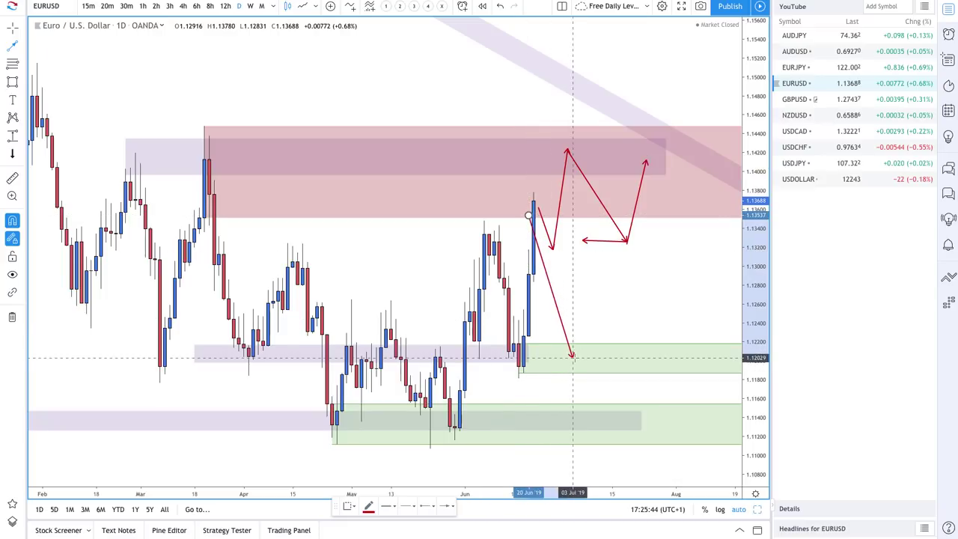
pyautogui.click(499, 5)
pyautogui.click(499, 6)
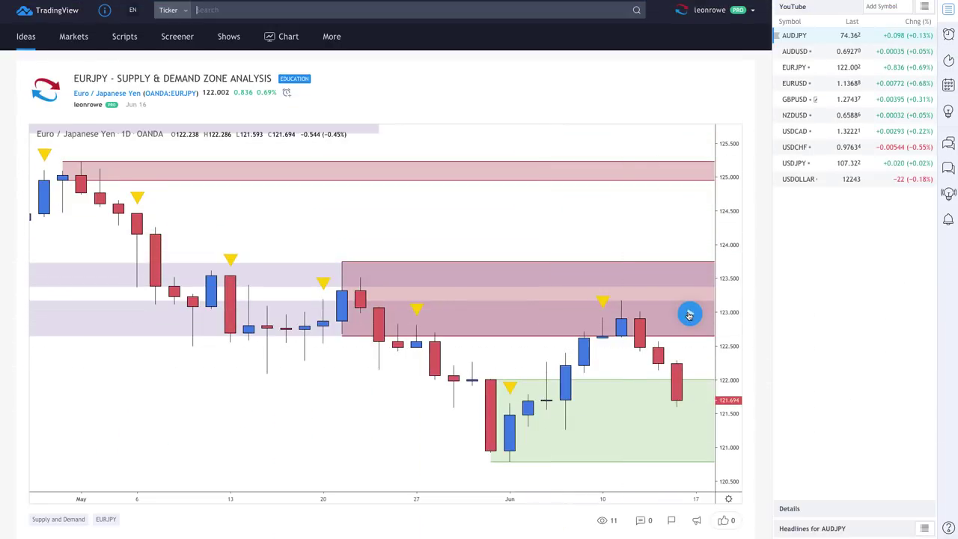
# Step: Replay the published EURJPY idea to see how the later candles played out
pyautogui.click(690, 313)
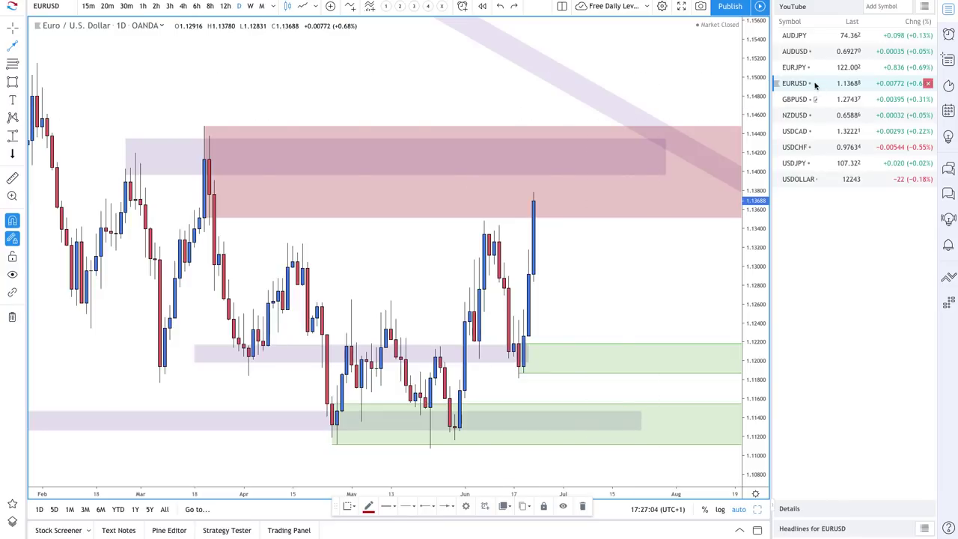
# Step: Switch to EURJPY and tighten its green demand zone to the recent lows
pyautogui.click(807, 70)
pyautogui.scroll(5, 597, 229)
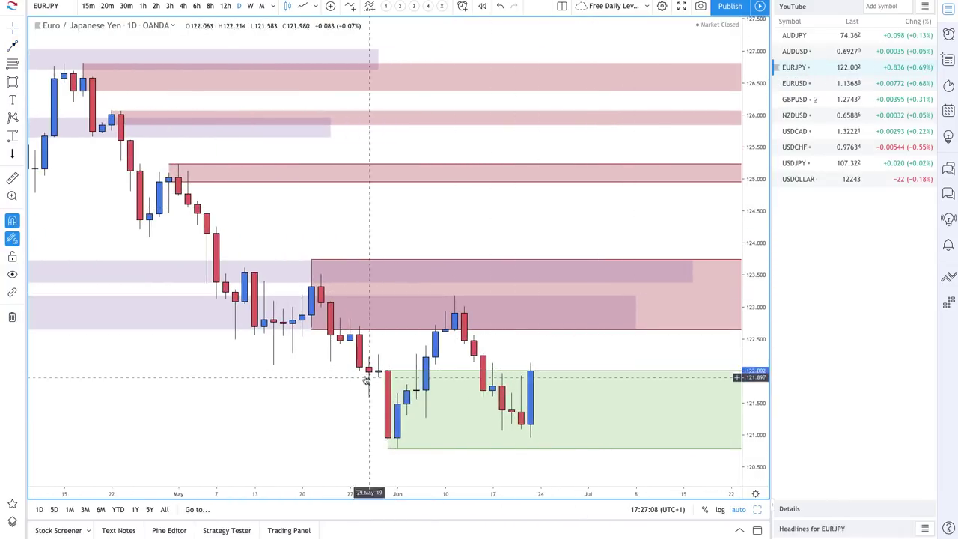
pyautogui.moveTo(387, 370); pyautogui.dragTo(521, 412)
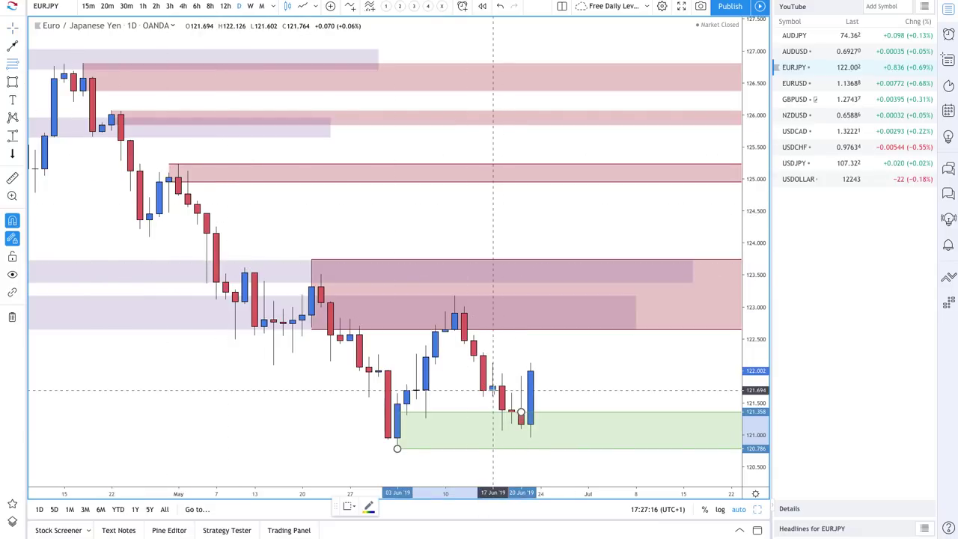
# Step: Draw a new zone around 121.7–122.1 above the latest candles and apply the Supply Zone template
pyautogui.moveTo(493, 389); pyautogui.dragTo(493, 363)
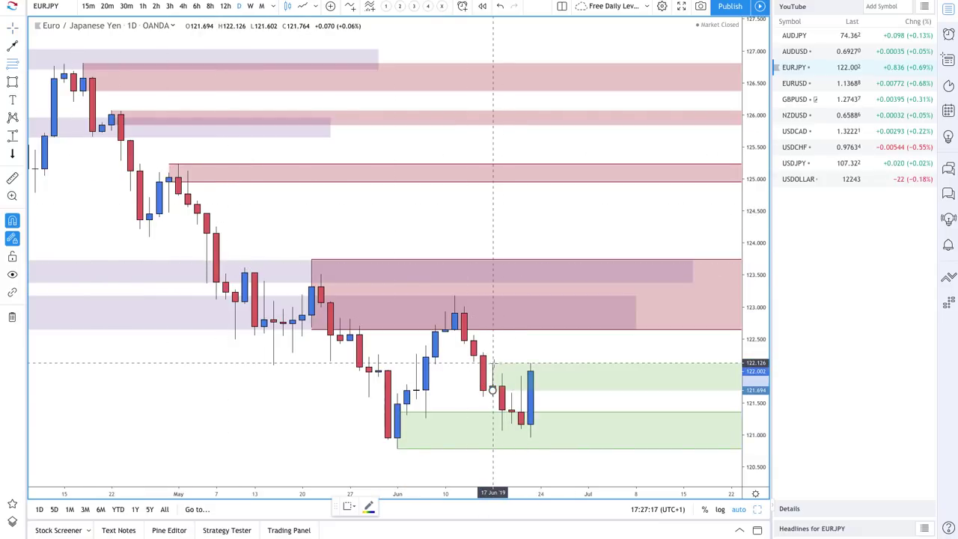
pyautogui.click(348, 510)
pyautogui.click(369, 443)
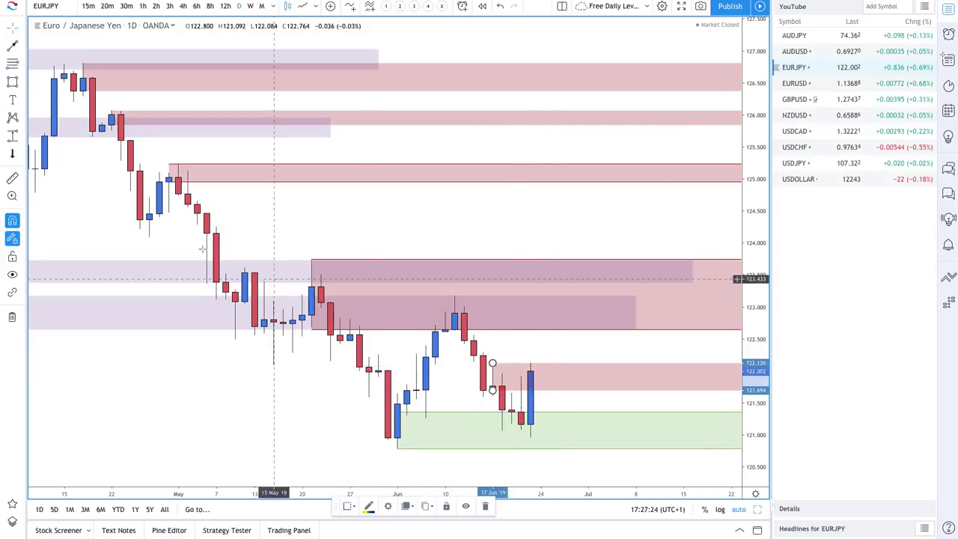
pyautogui.scroll(4, 258, 233)
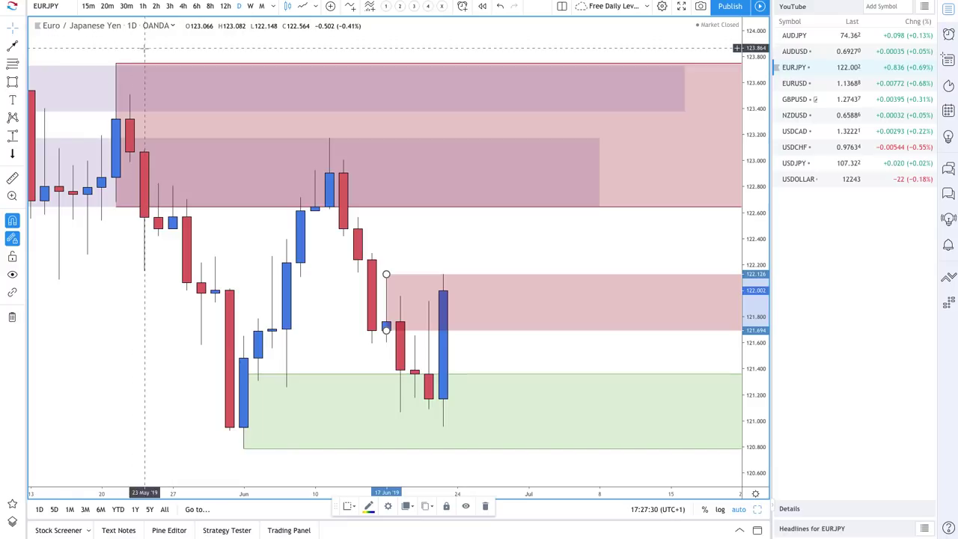
# Step: Draw downward projected arrows from the latest candle high and below the supply zone
pyautogui.click(11, 46)
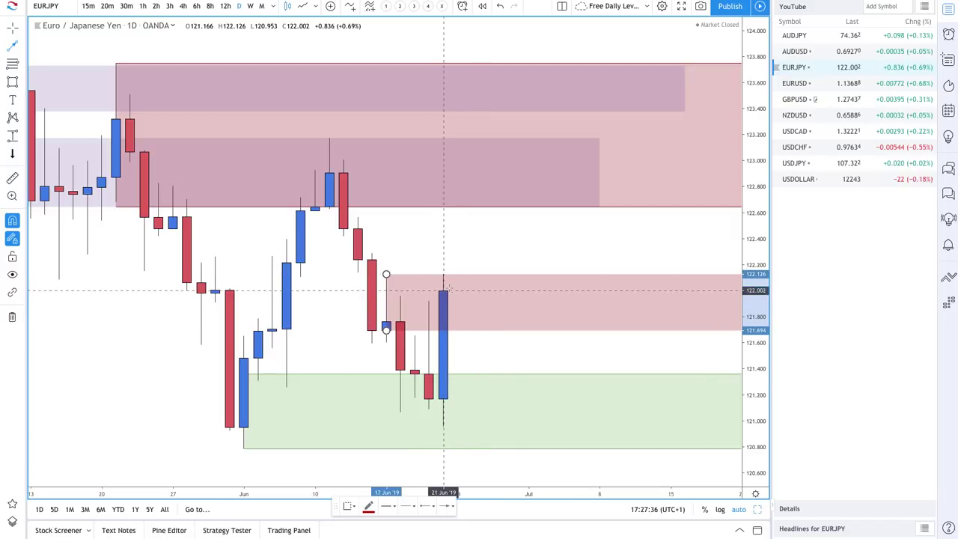
pyautogui.click(443, 274)
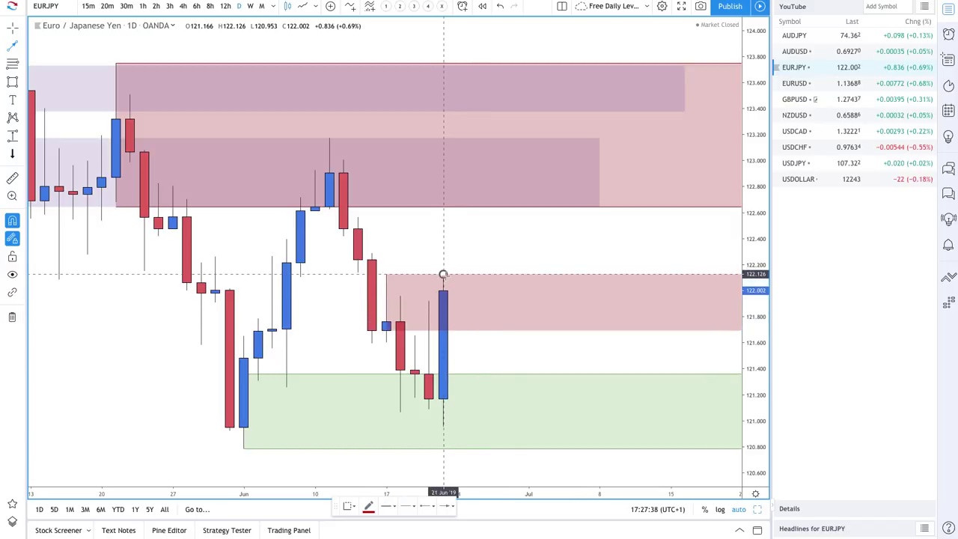
pyautogui.click(528, 360)
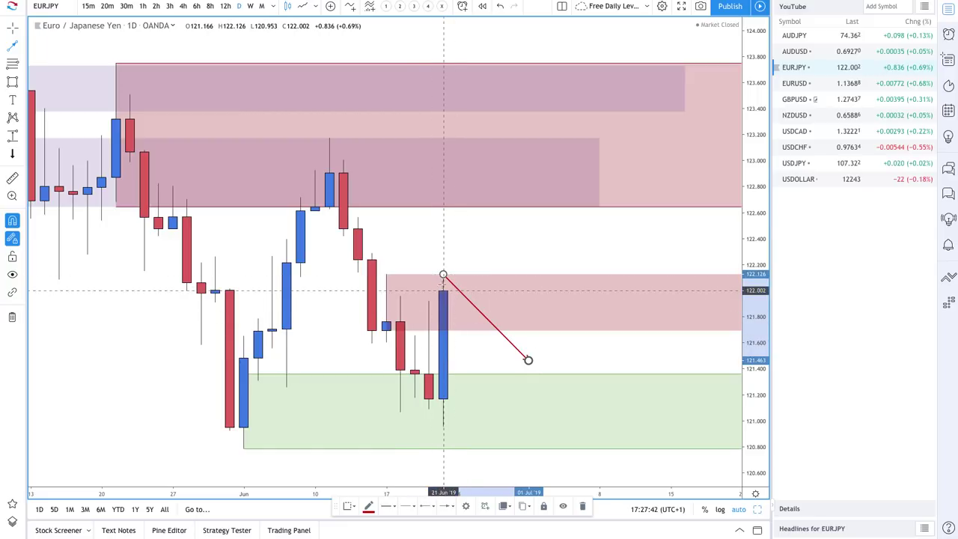
pyautogui.click(472, 181)
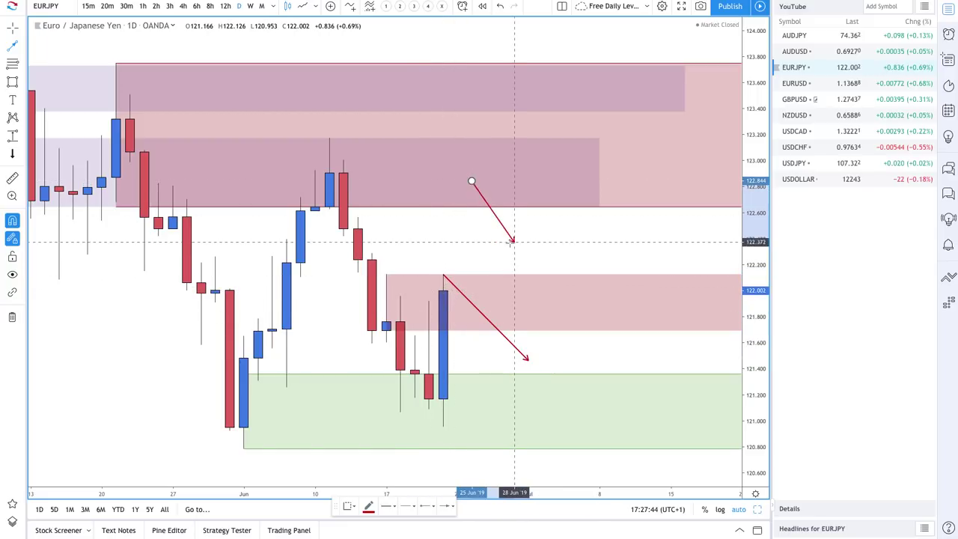
pyautogui.click(514, 241)
# Step: Add a downward arrow in the top zone and sketch a dip to about 120.904 rebounding to 122.033
pyautogui.click(501, 100)
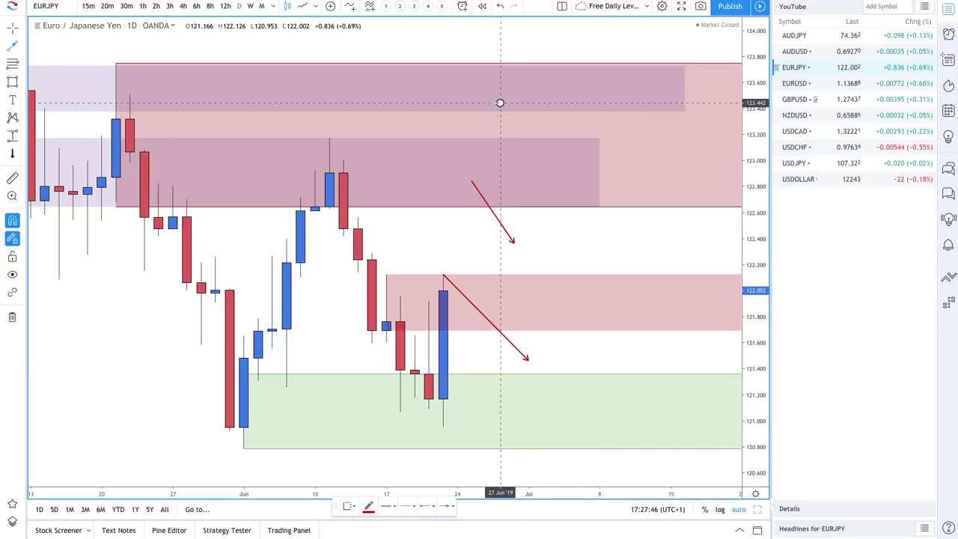
pyautogui.click(558, 189)
pyautogui.scroll(-3, 557, 190)
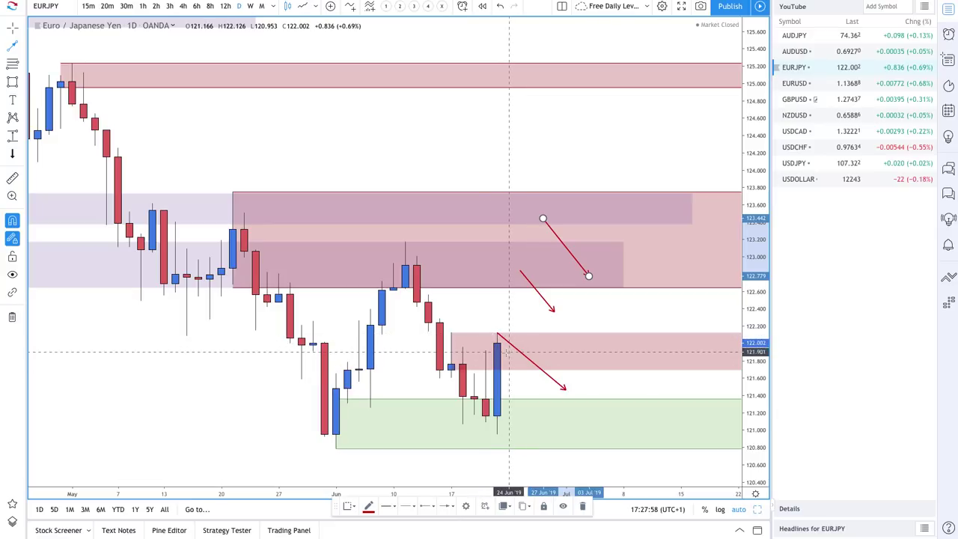
pyautogui.moveTo(498, 335)
pyautogui.mouseDown()
pyautogui.moveTo(502, 397)
pyautogui.moveTo(553, 435)
pyautogui.moveTo(600, 341)
pyautogui.mouseUp()
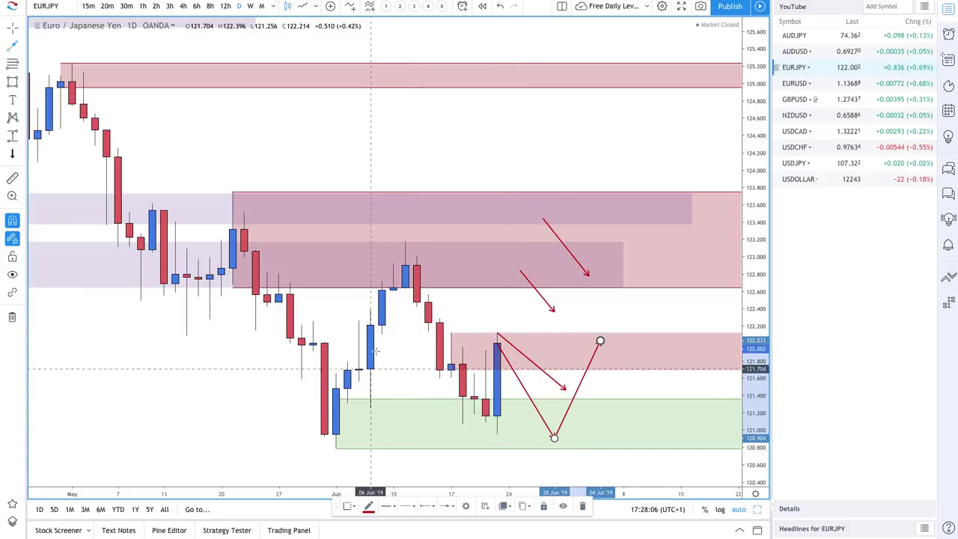
# Step: Undo the dip-and-rebound path and shorten the arrow from the latest candle
pyautogui.click(500, 6)
pyautogui.click(500, 6)
pyautogui.hscroll(5, 640, 254)
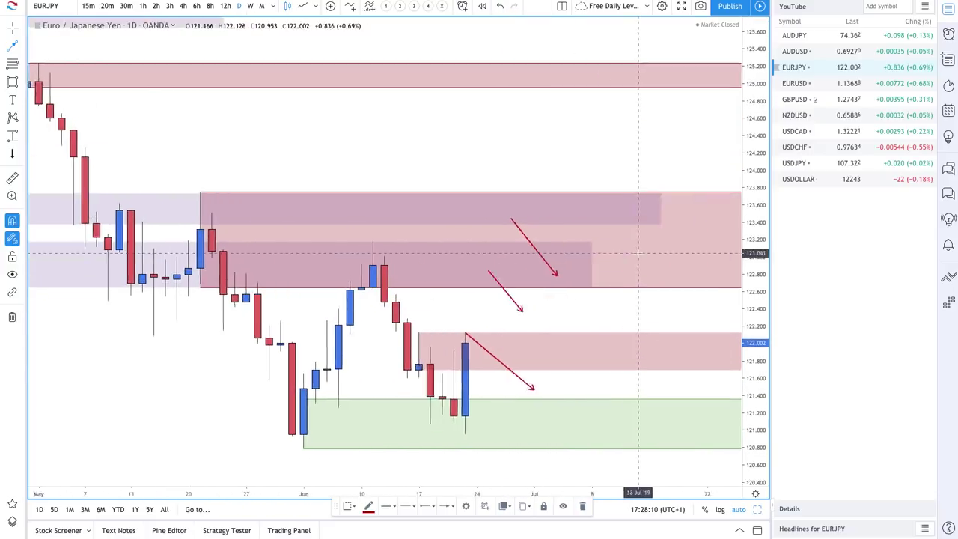
pyautogui.moveTo(506, 379); pyautogui.dragTo(460, 372)
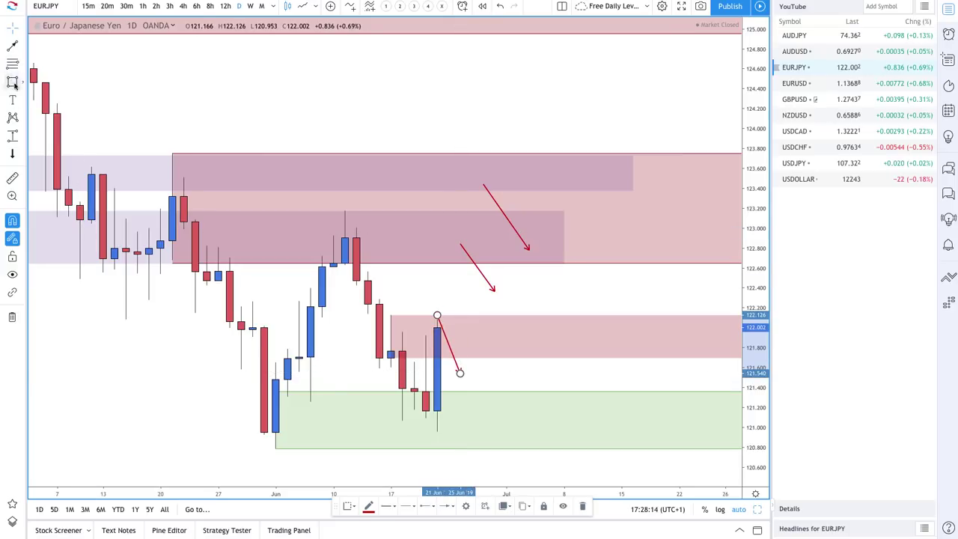
# Step: Draw a projected leg falling from about 122.68 to 121.82 with a leftward arrow, plus an upward arrow
pyautogui.click(10, 46)
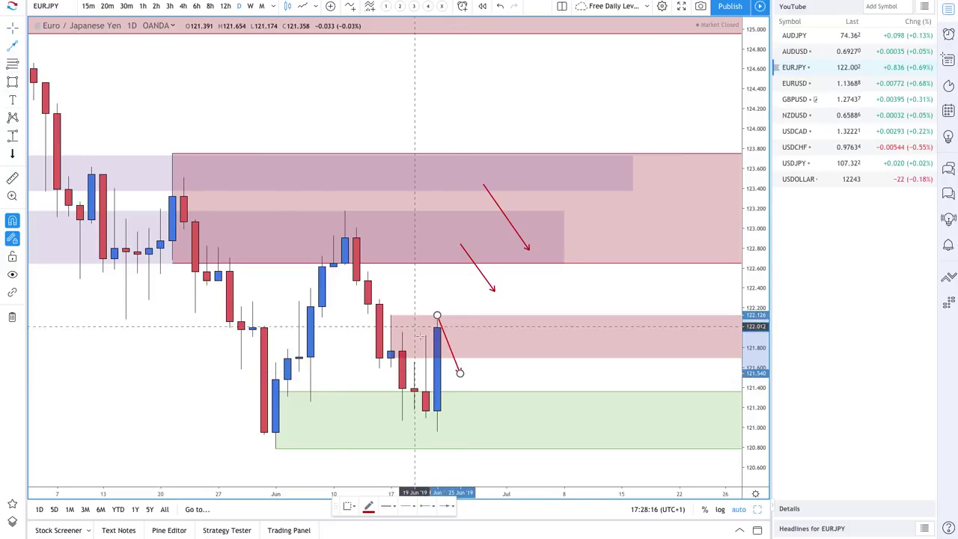
pyautogui.click(460, 365)
pyautogui.click(470, 266)
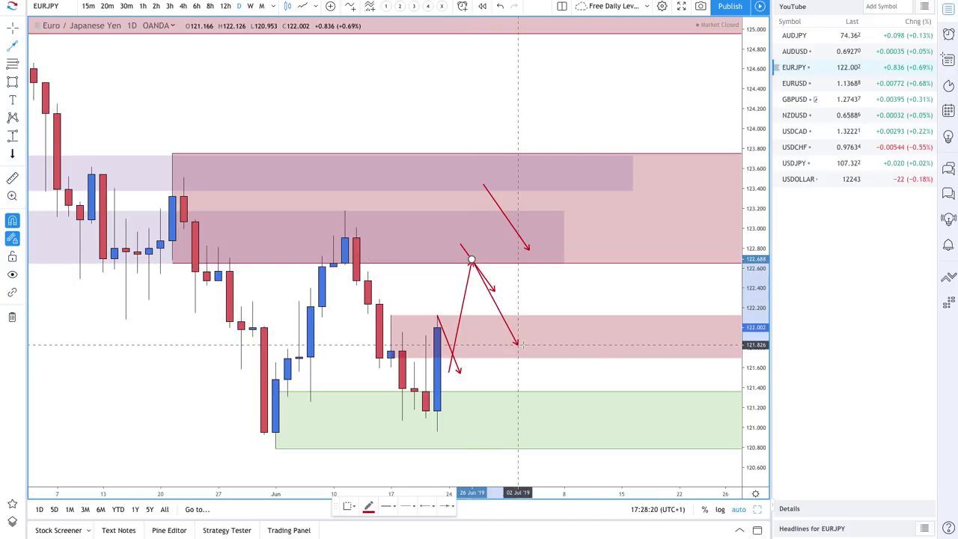
pyautogui.click(516, 344)
pyautogui.click(461, 343)
pyautogui.click(517, 346)
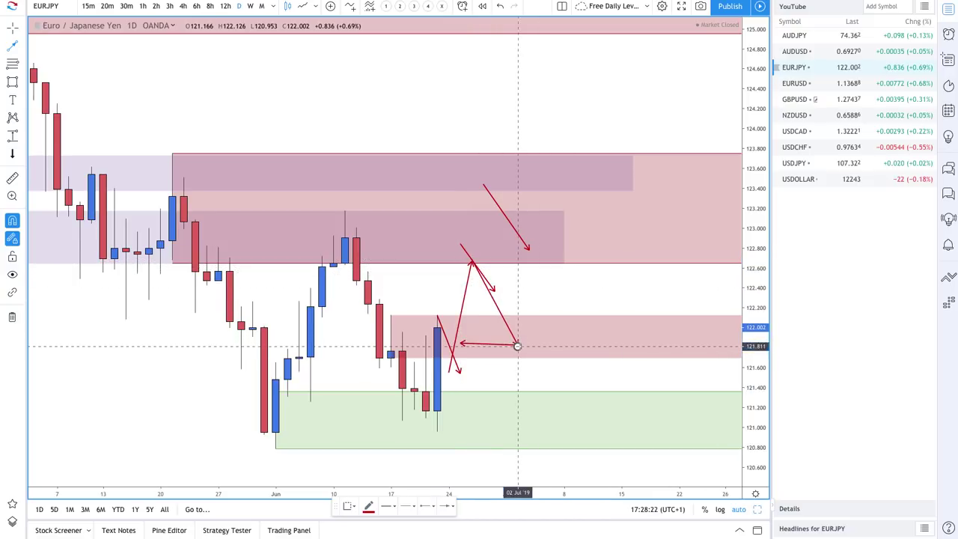
pyautogui.click(541, 281)
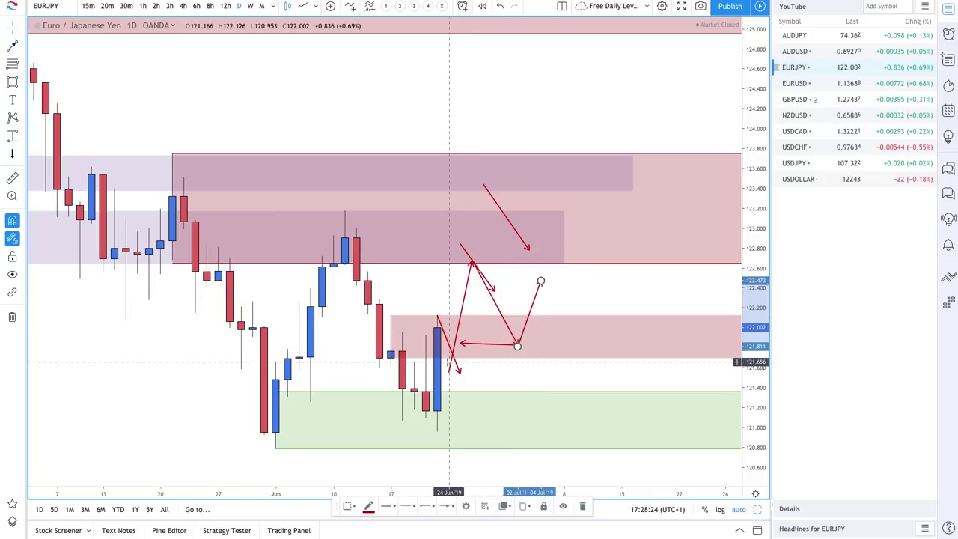
# Step: Delete the upward arrow and the diagonal line down to the pink zone
pyautogui.click(452, 367)
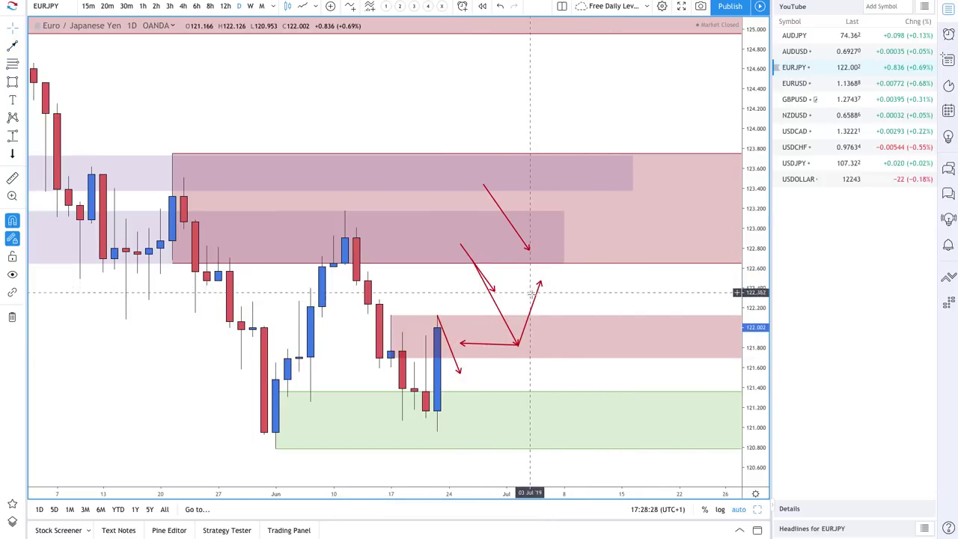
pyautogui.click(533, 294)
pyautogui.press('Delete')
pyautogui.click(497, 308)
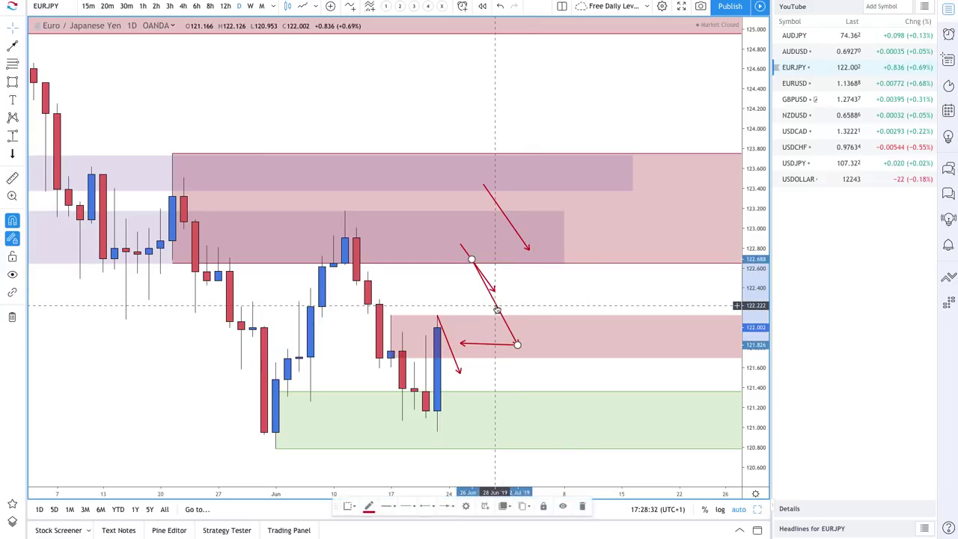
pyautogui.press('Delete')
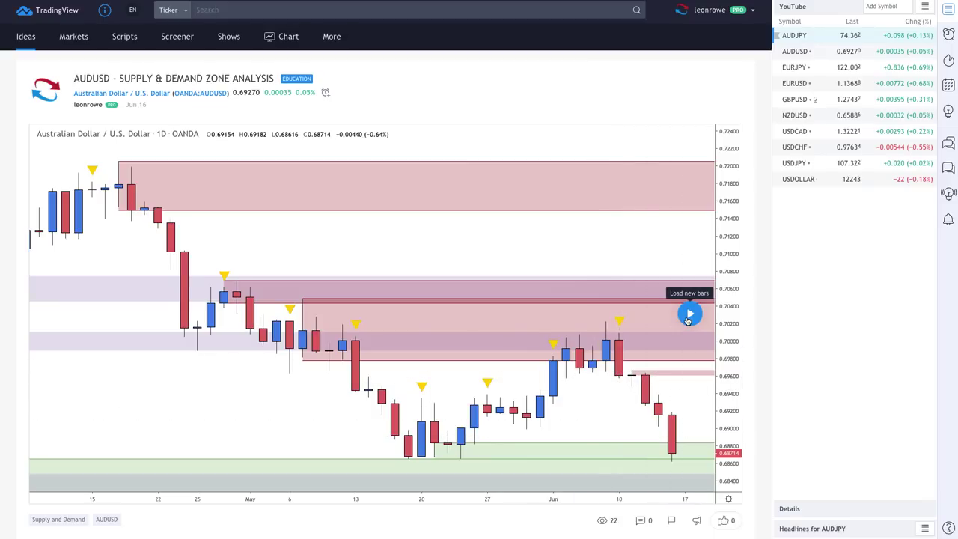
pyautogui.click(689, 315)
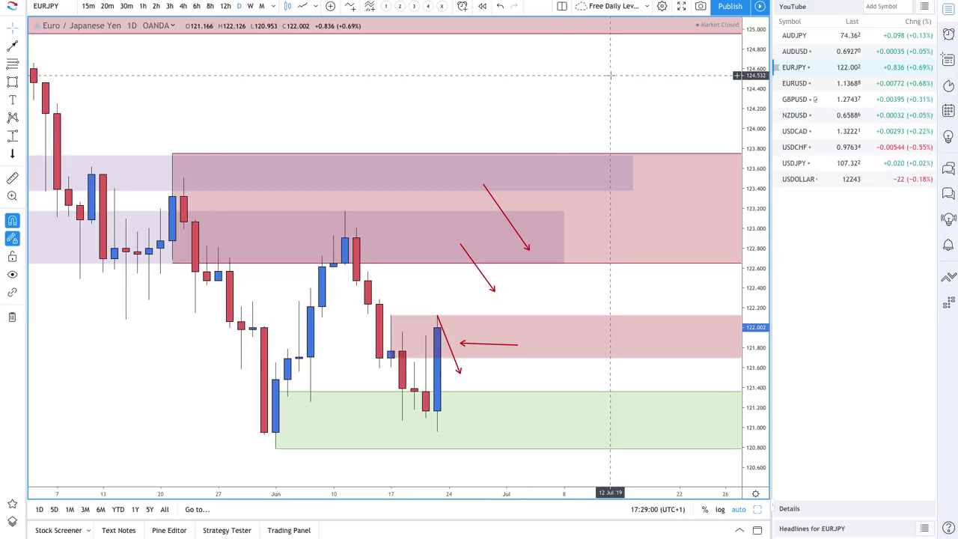
# Step: Switch to AUDUSD and shrink its green demand zone to the mid-June low, about 0.6832–0.6871
pyautogui.press('Up')
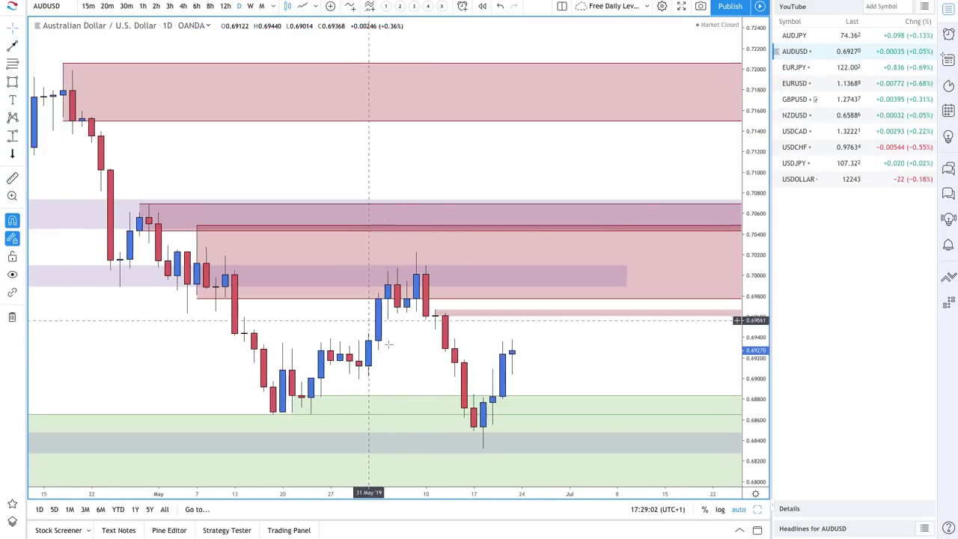
pyautogui.rightClick(394, 374)
pyautogui.click(374, 398)
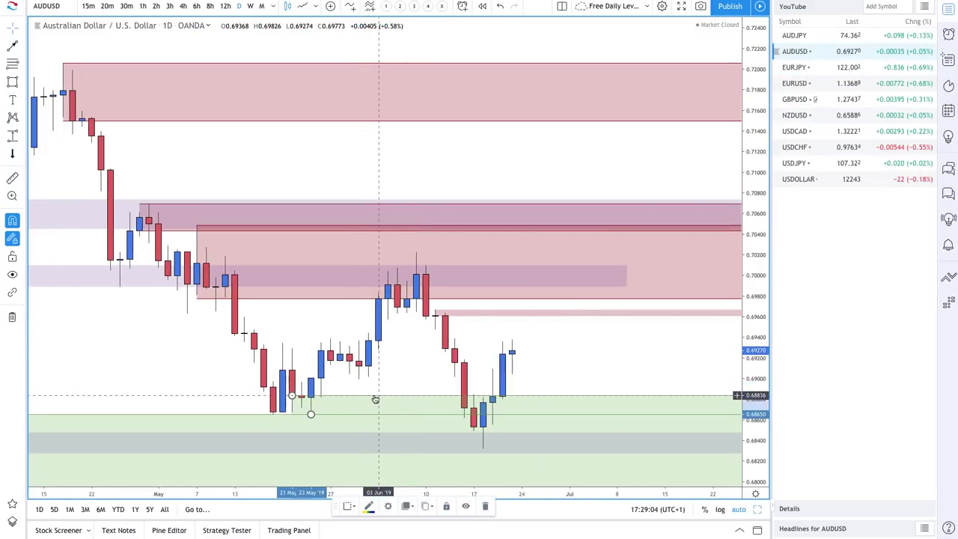
pyautogui.scroll(-4, 584, 423)
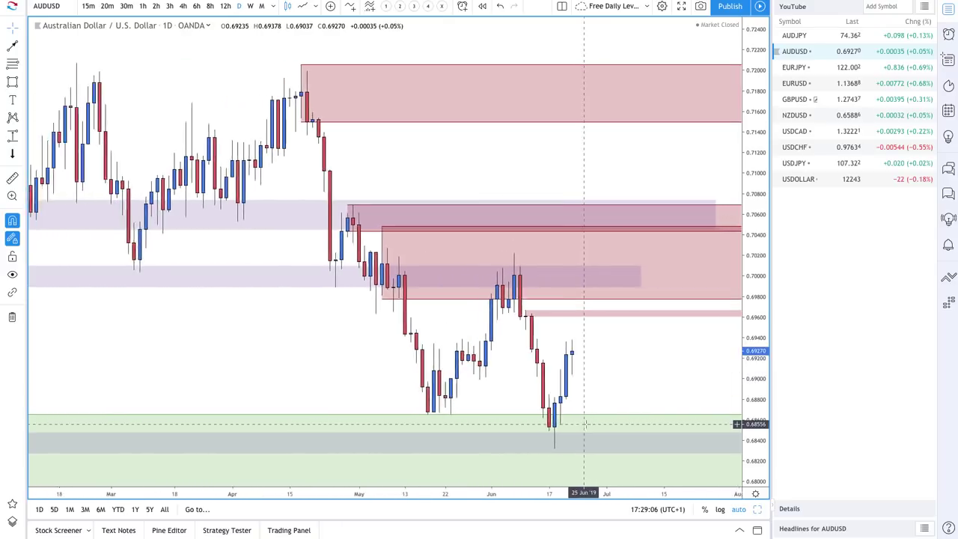
pyautogui.scroll(-3, 552, 393)
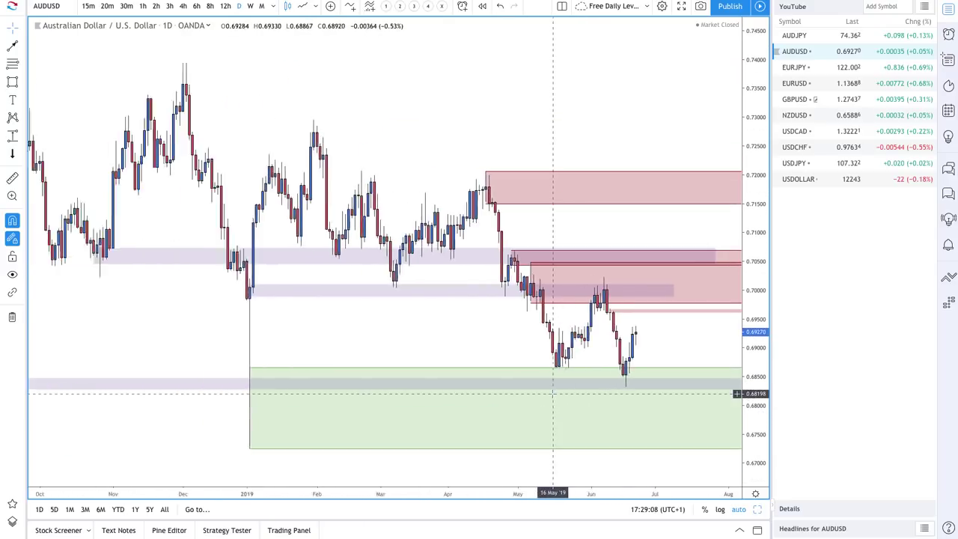
pyautogui.scroll(-1, 553, 393)
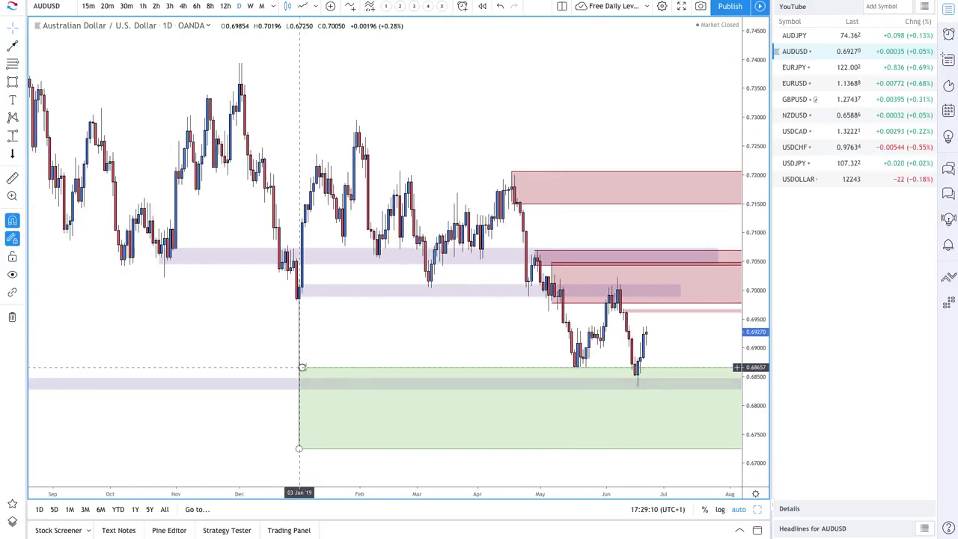
pyautogui.moveTo(302, 367); pyautogui.dragTo(635, 364)
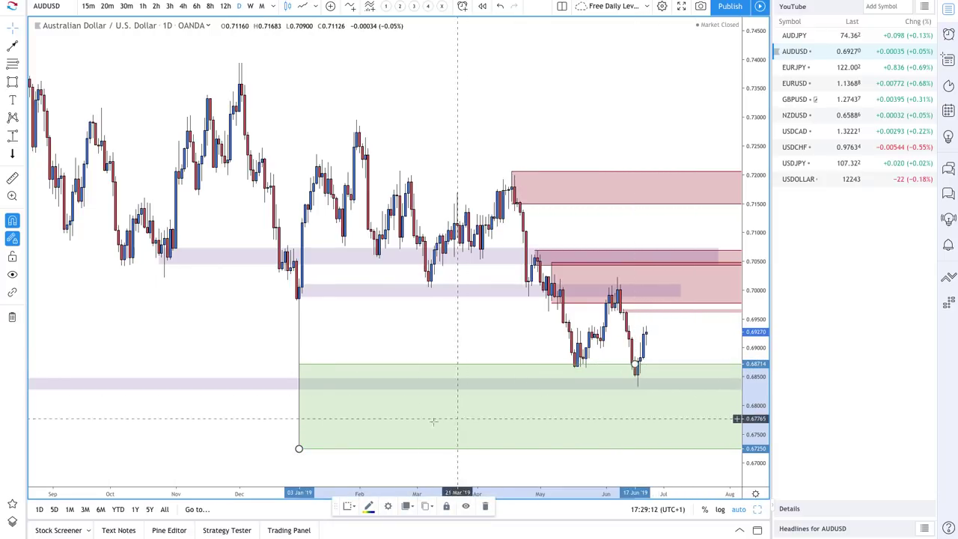
pyautogui.moveTo(298, 448); pyautogui.dragTo(640, 387)
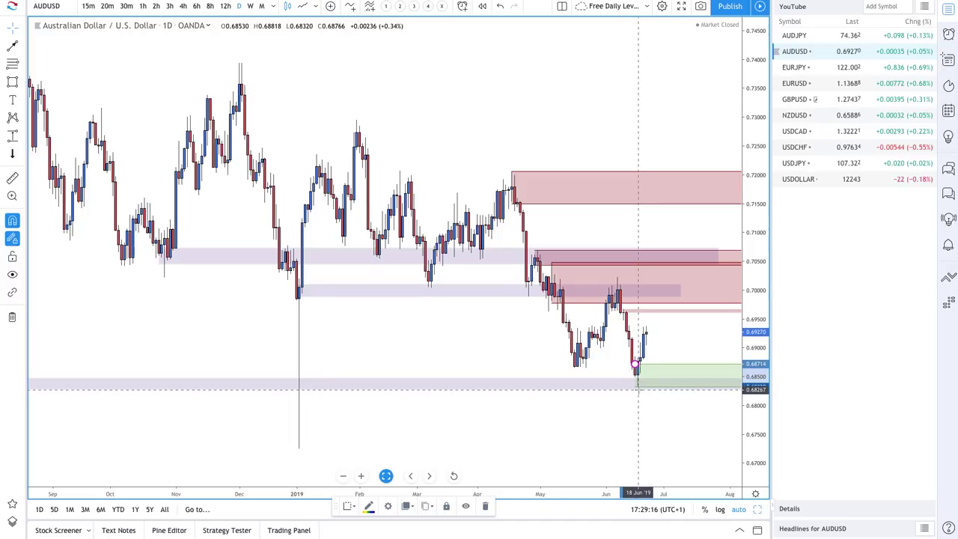
pyautogui.scroll(5, 549, 371)
pyautogui.scroll(2, 549, 371)
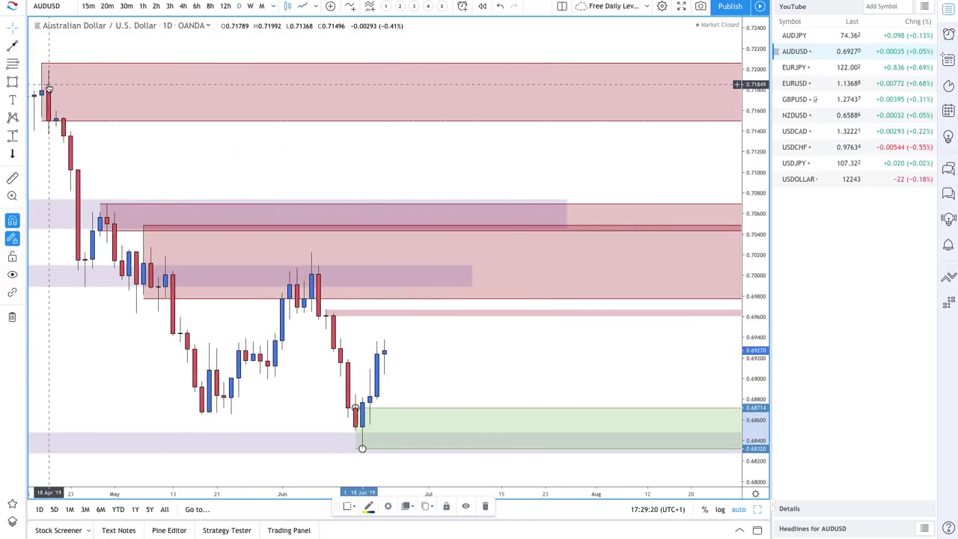
# Step: Draw a rise-and-drop path peaking near 0.6960 plus two downward arrows from the upper supply zone
pyautogui.click(12, 45)
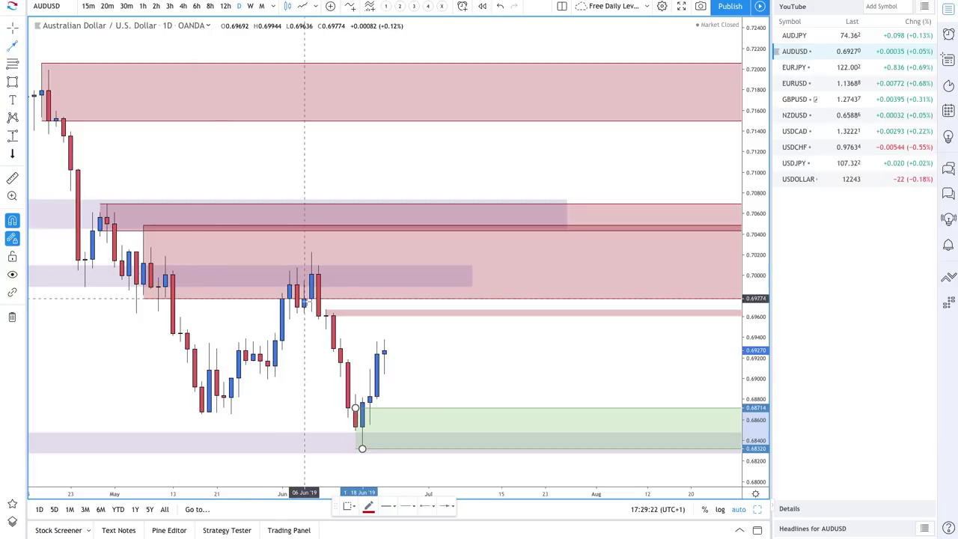
pyautogui.click(384, 350)
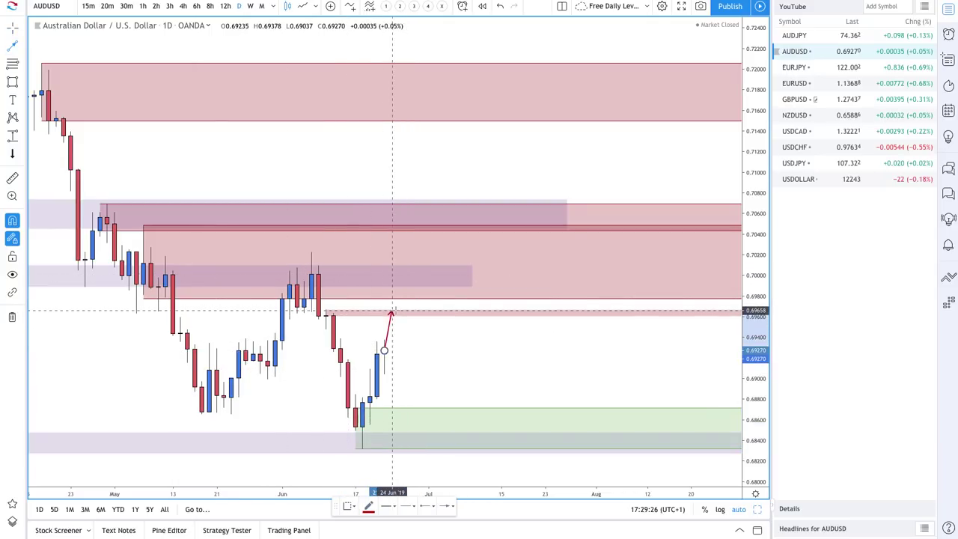
pyautogui.click(399, 313)
pyautogui.click(398, 313)
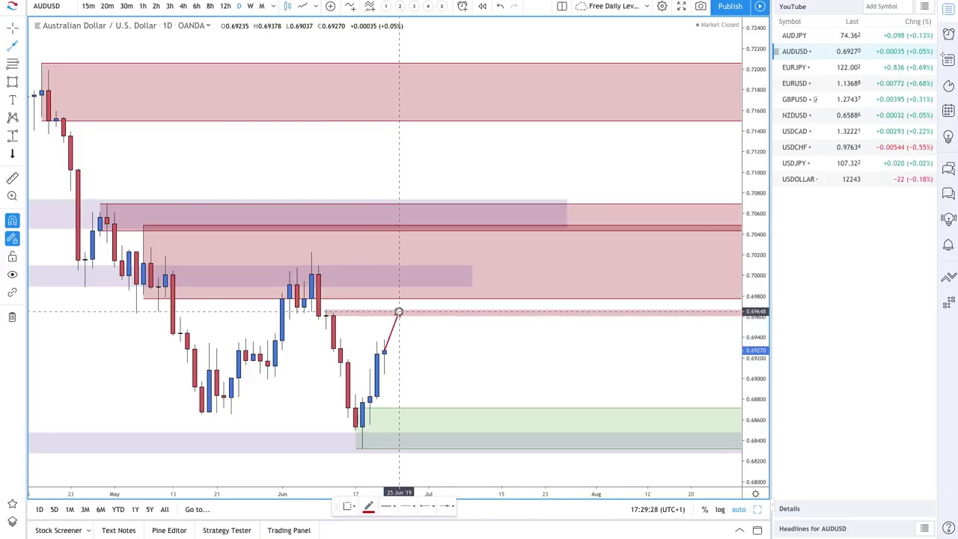
pyautogui.click(421, 356)
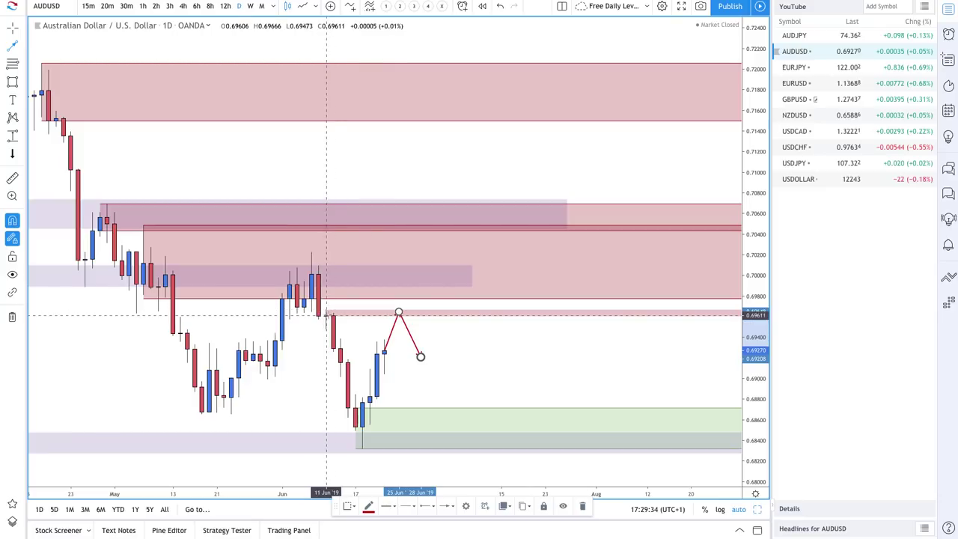
pyautogui.moveTo(458, 273); pyautogui.dragTo(501, 341)
pyautogui.moveTo(480, 238); pyautogui.dragTo(530, 301)
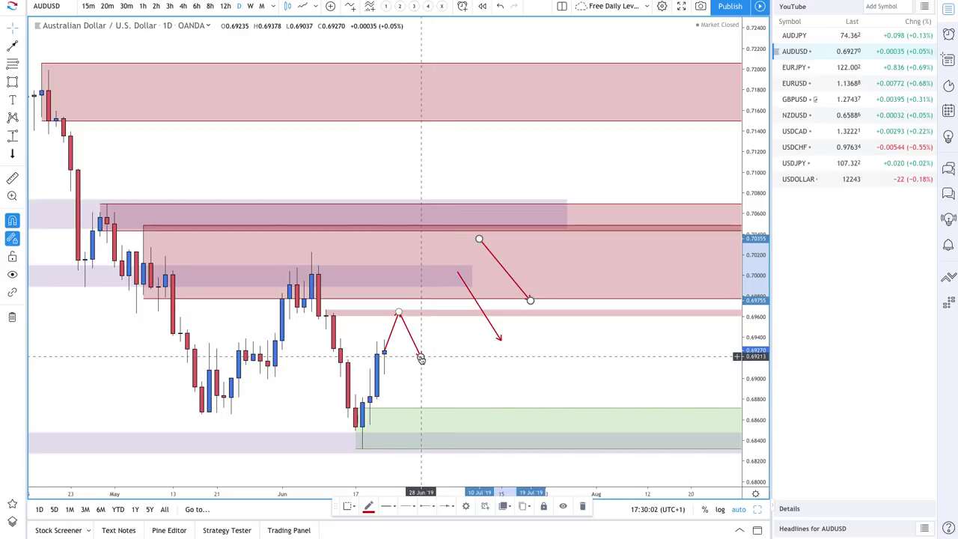
pyautogui.click(421, 356)
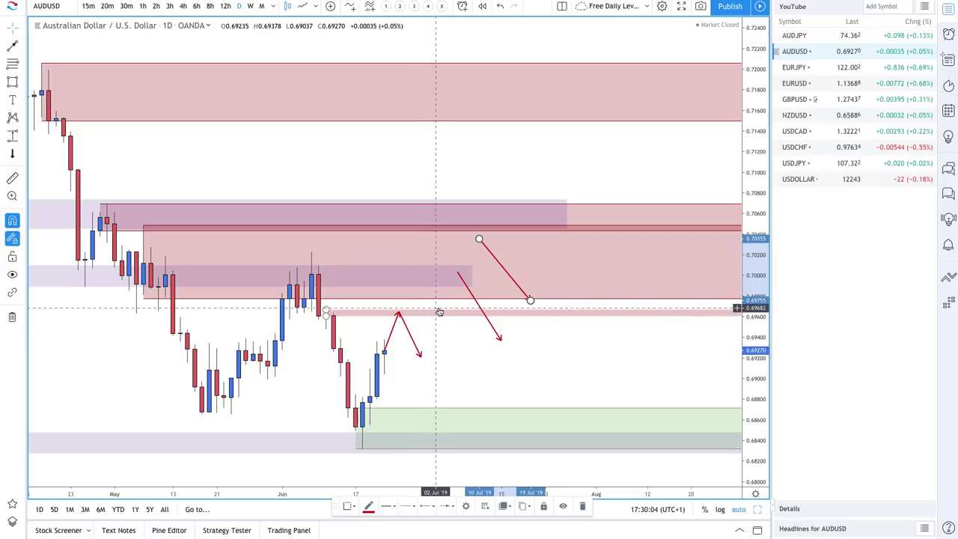
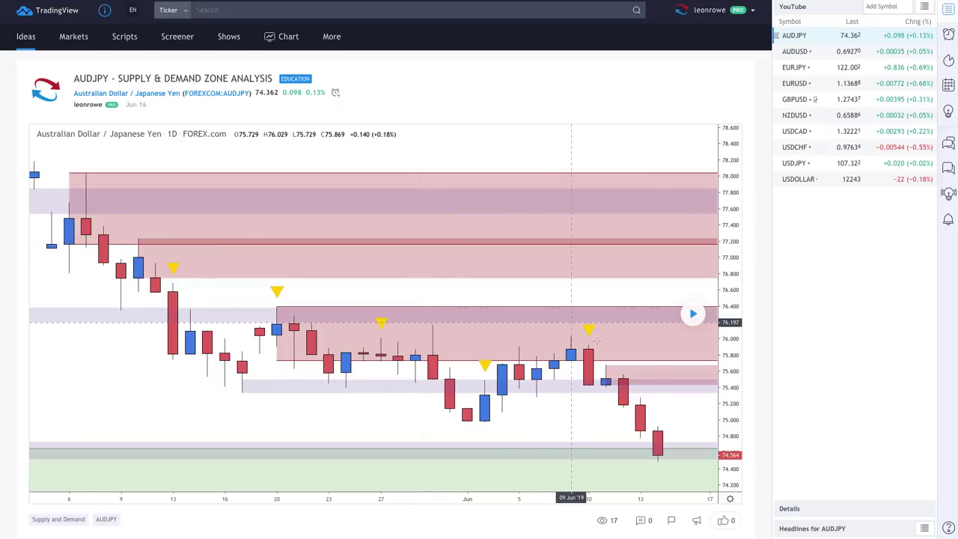
# Step: Load the new bars on the published idea to bring back the live AUDUSD daily chart with its zones and arrows
pyautogui.click(691, 314)
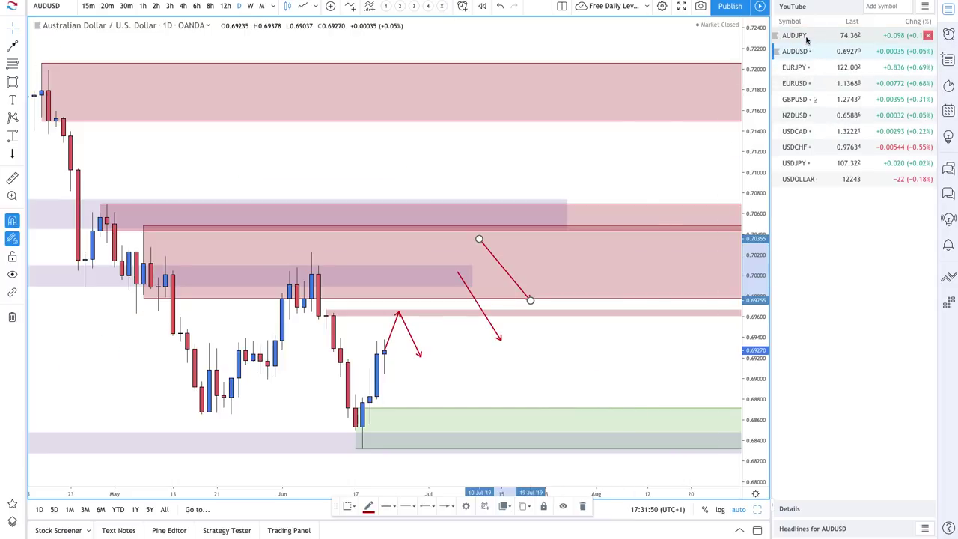
# Step: Switch to AUDJPY and zoom over recent months to see price in the early-January demand zone
pyautogui.click(779, 36)
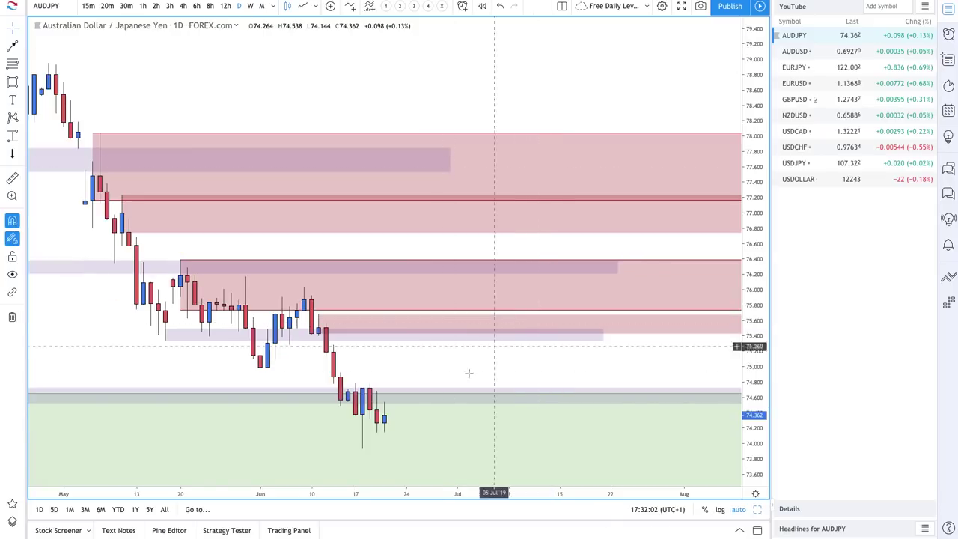
pyautogui.hscroll(-10, 390, 419)
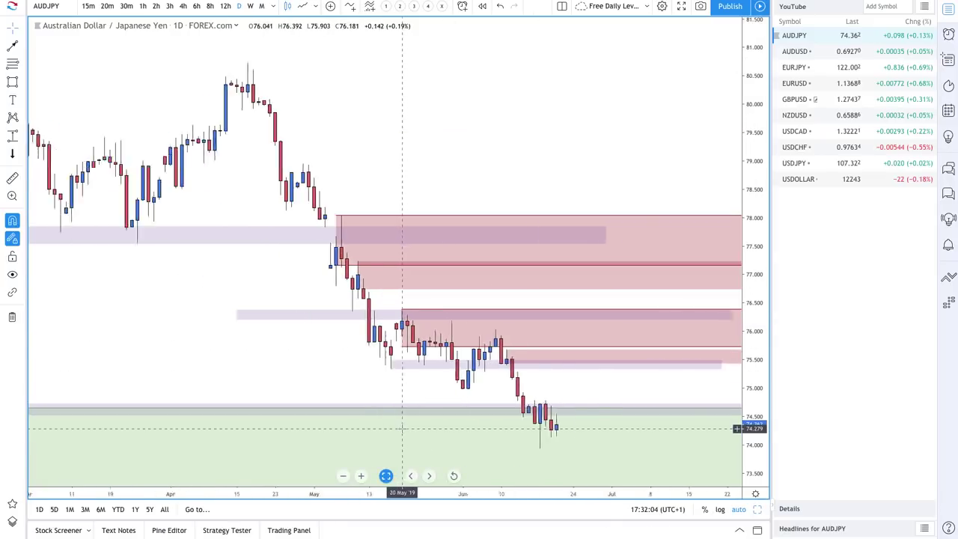
pyautogui.scroll(5, 400, 428)
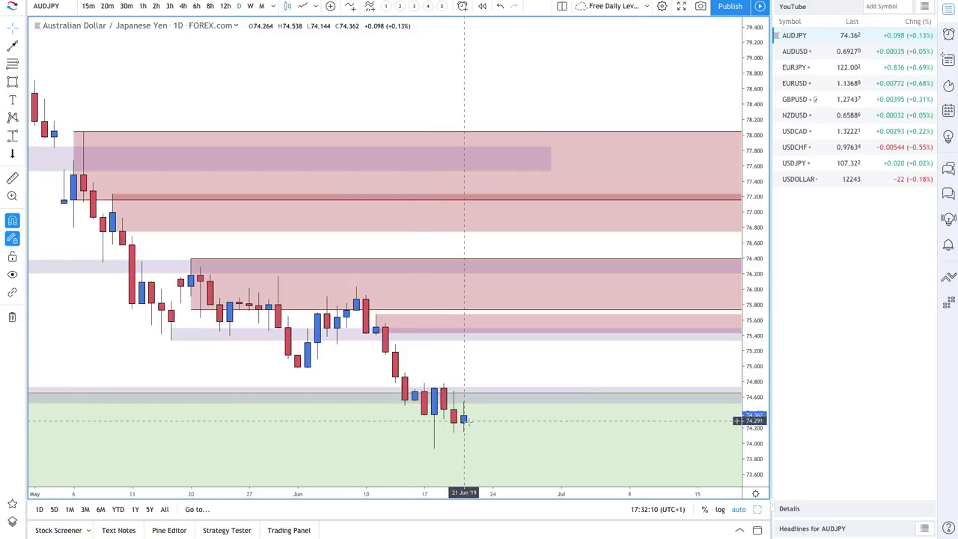
pyautogui.scroll(-5, 487, 425)
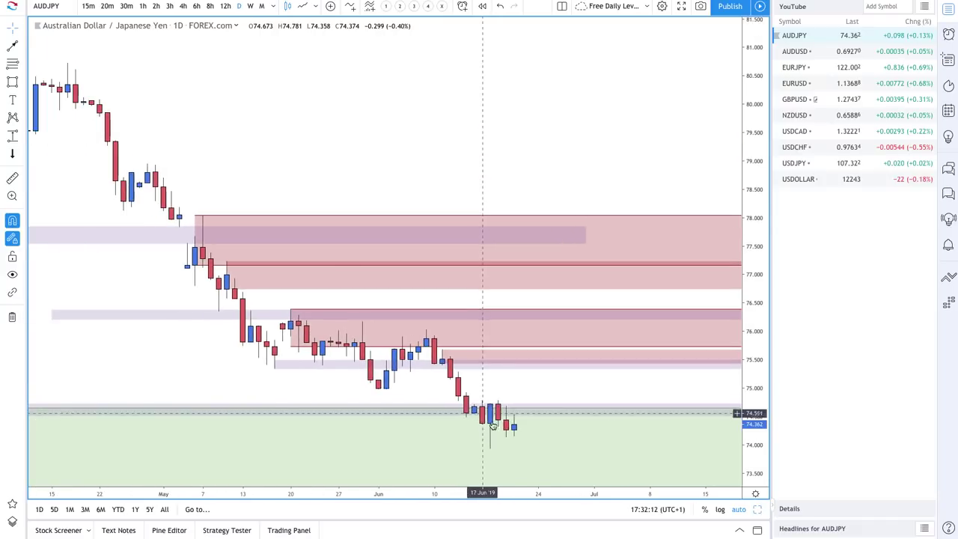
pyautogui.scroll(-6, 517, 419)
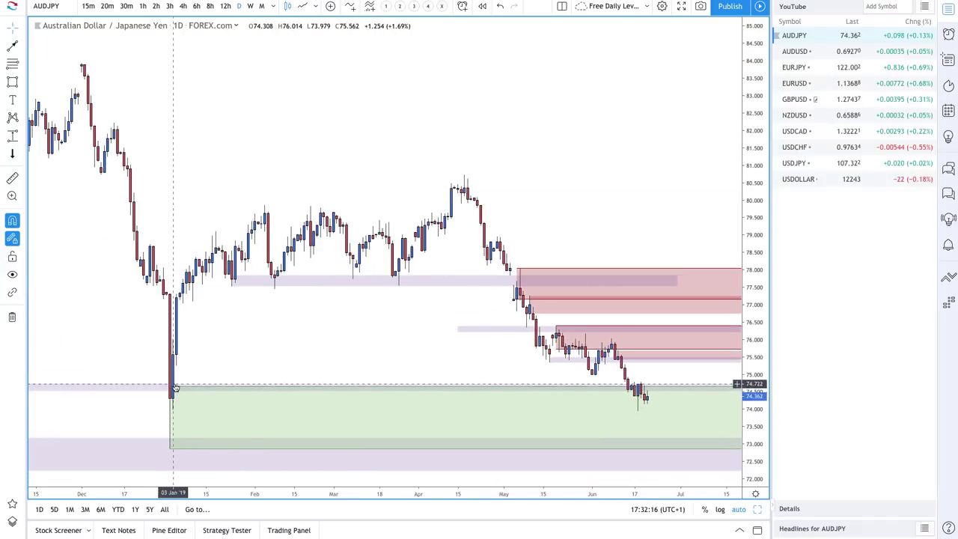
# Step: Lower the green demand zone's top edge to about 74.3, just under the latest candles
pyautogui.moveTo(178, 389); pyautogui.dragTo(173, 406)
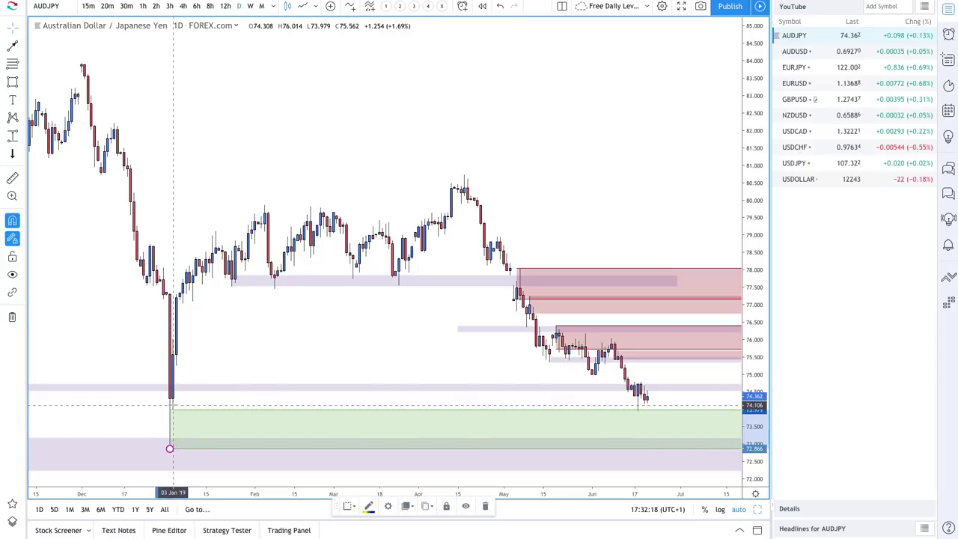
pyautogui.scroll(4, 524, 408)
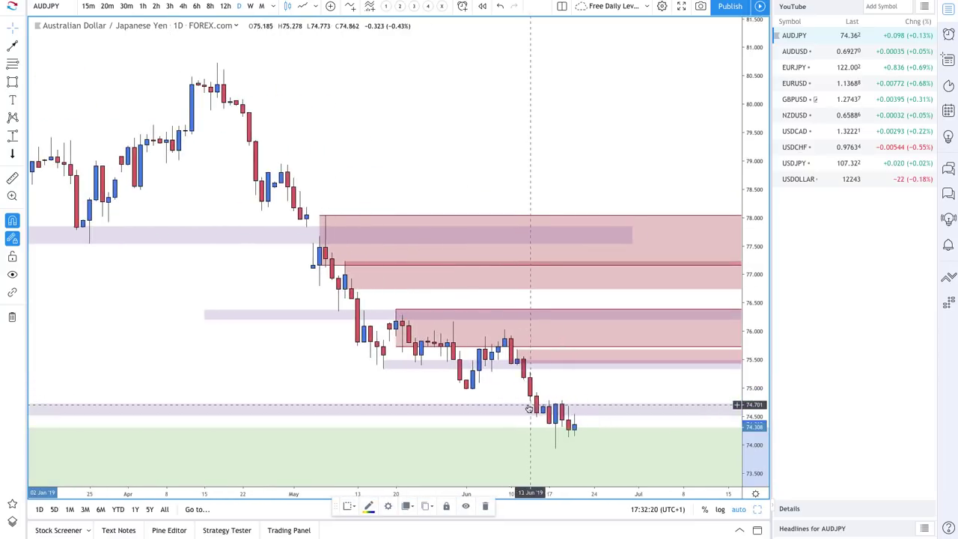
pyautogui.scroll(-5, 488, 411)
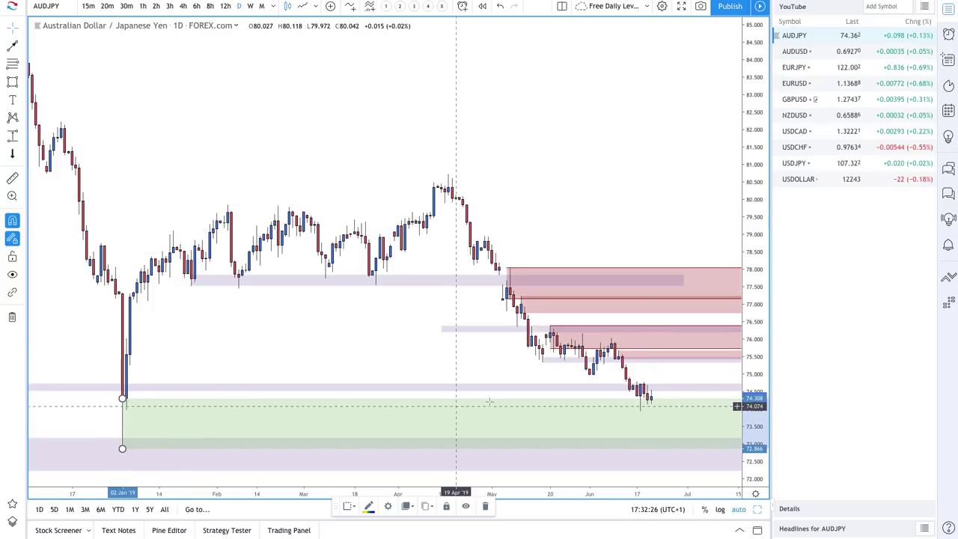
pyautogui.moveTo(122, 399)
pyautogui.mouseDown()
pyautogui.moveTo(123, 297)
pyautogui.moveTo(125, 415)
pyautogui.moveTo(126, 399)
pyautogui.mouseUp()
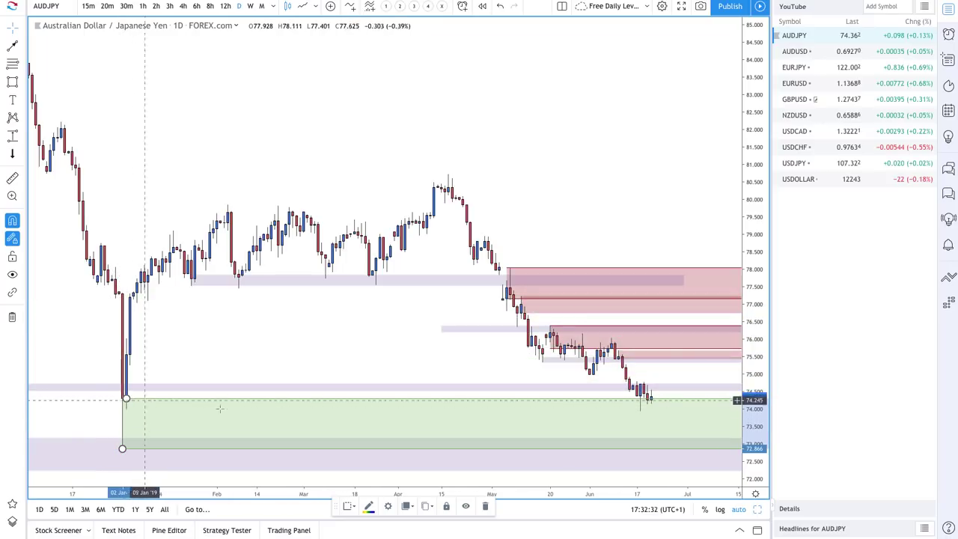
pyautogui.scroll(5, 318, 414)
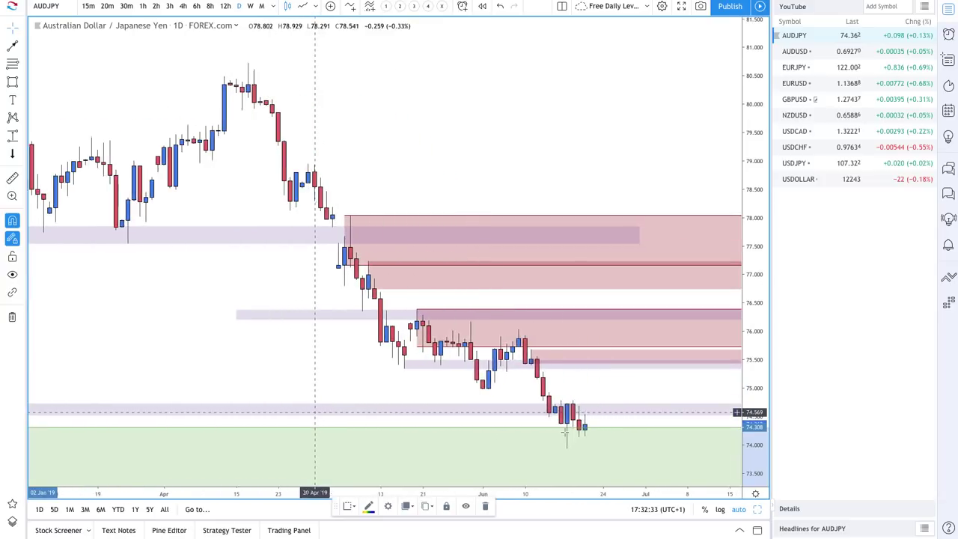
pyautogui.hscroll(3, 567, 432)
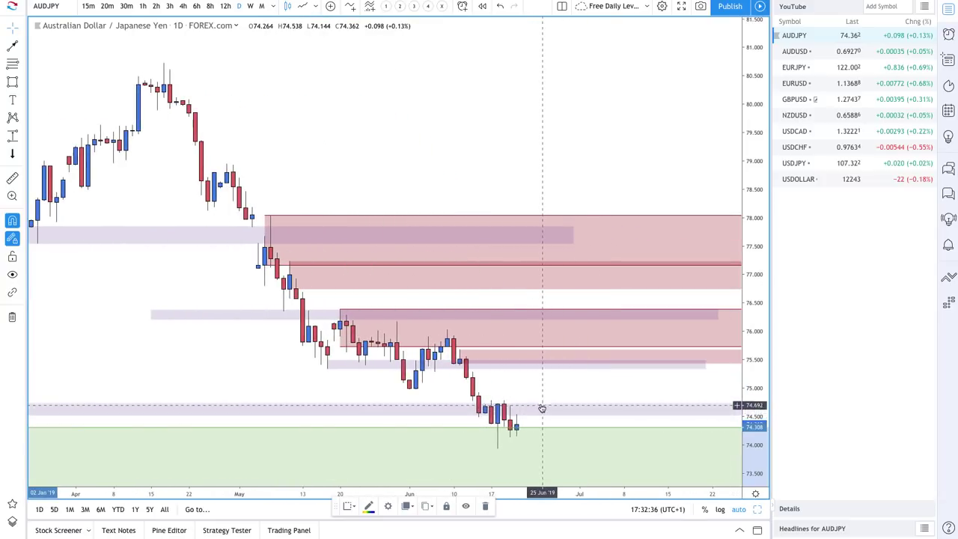
pyautogui.hscroll(-1, 541, 407)
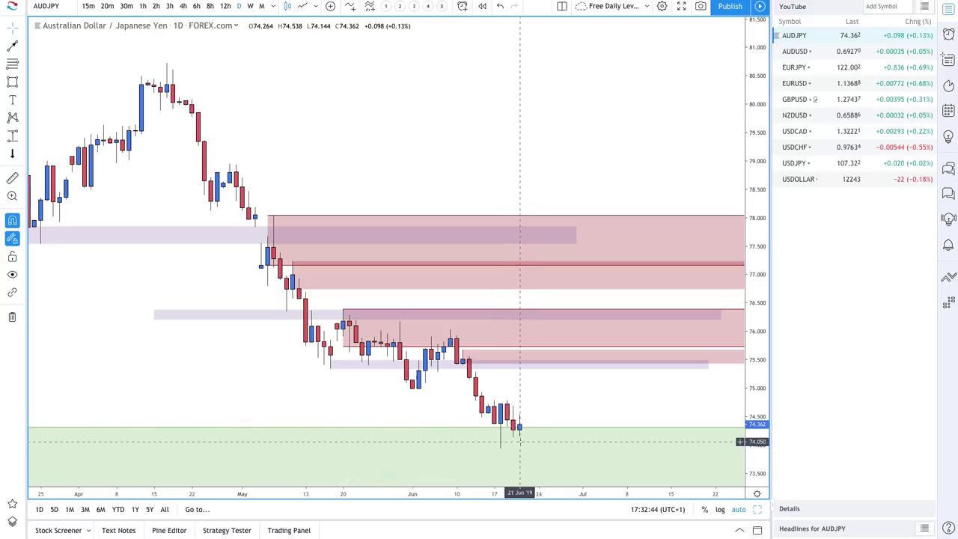
pyautogui.hscroll(1, 531, 438)
pyautogui.scroll(-1, 548, 441)
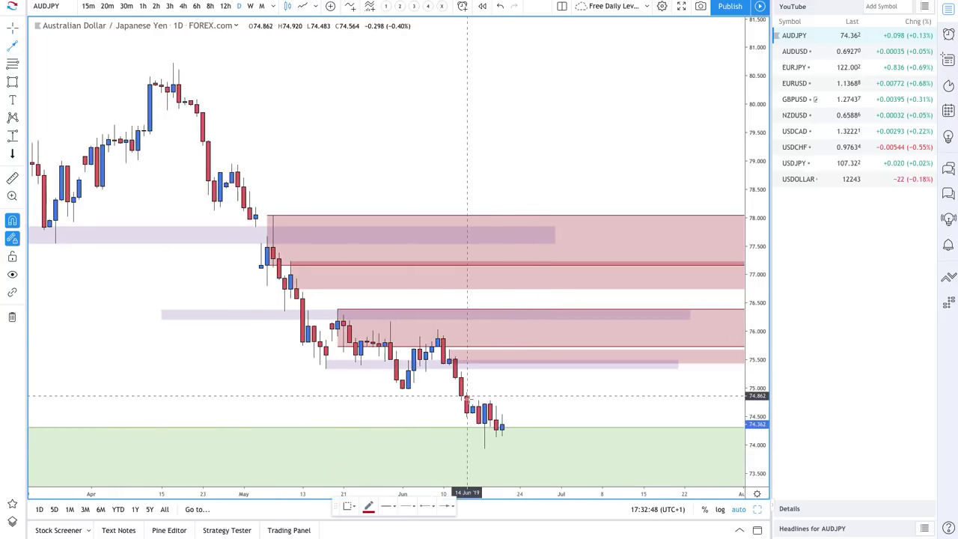
# Step: Draw a zigzag from the last candle up to about 75.5 and back down, plus an arrow from 76.1 to 74.85
pyautogui.moveTo(507, 410); pyautogui.dragTo(544, 360)
pyautogui.doubleClick(590, 427)
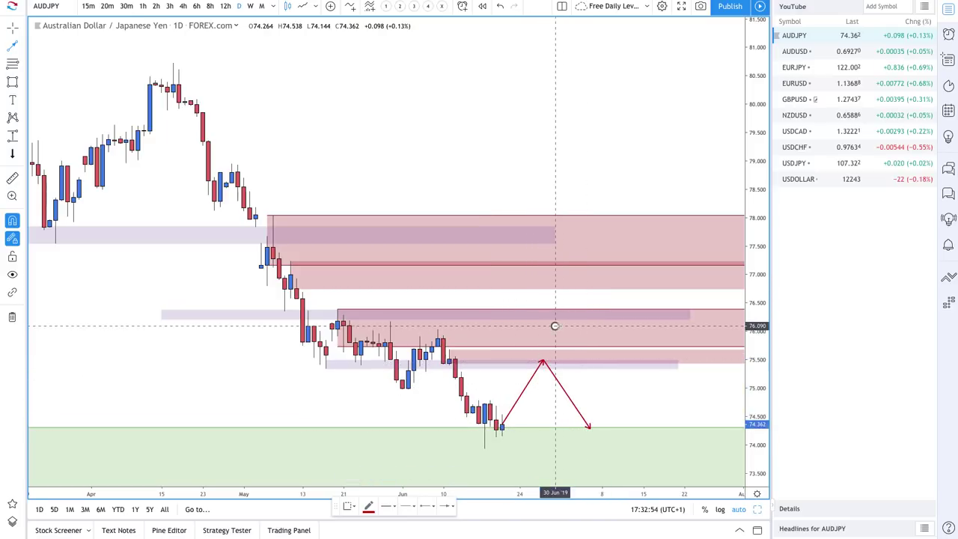
pyautogui.click(555, 327)
pyautogui.click(607, 396)
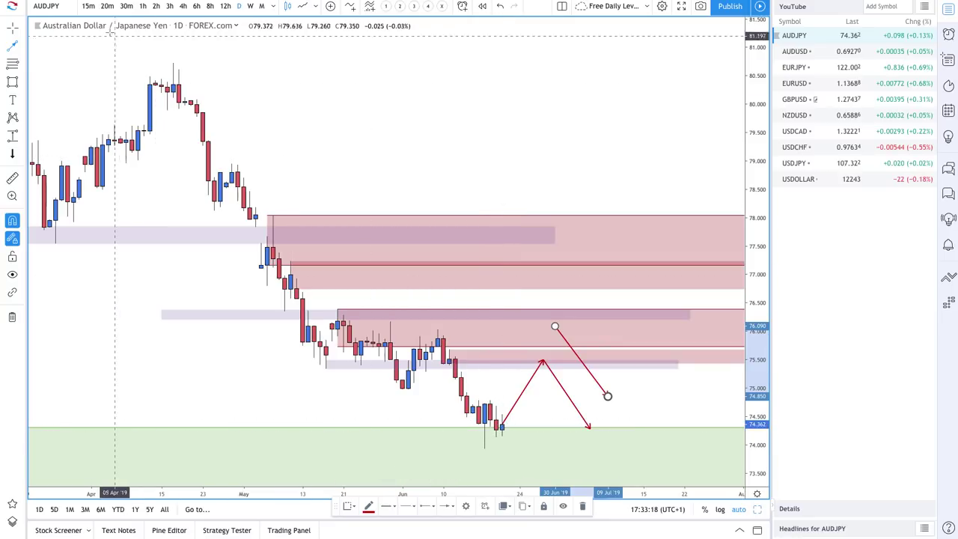
pyautogui.click(183, 6)
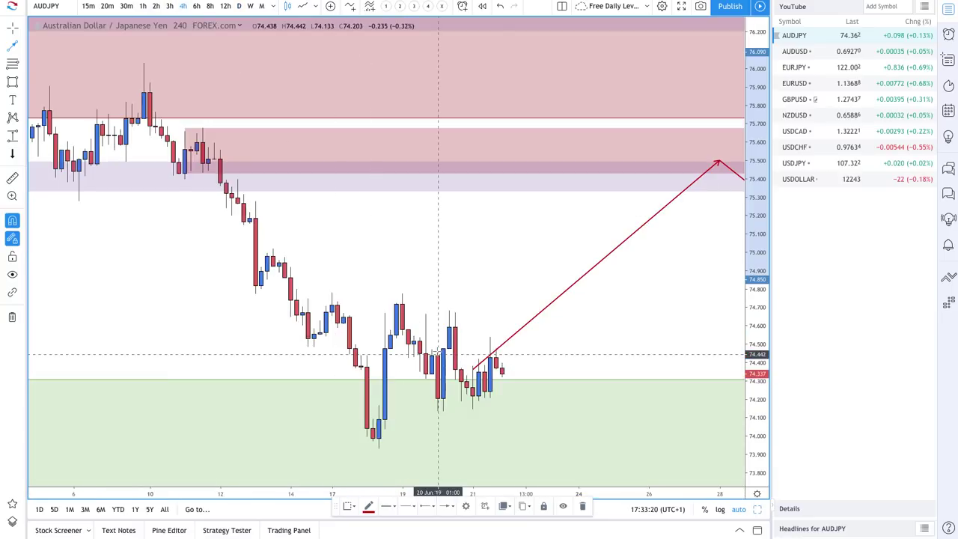
pyautogui.scroll(-3, 537, 390)
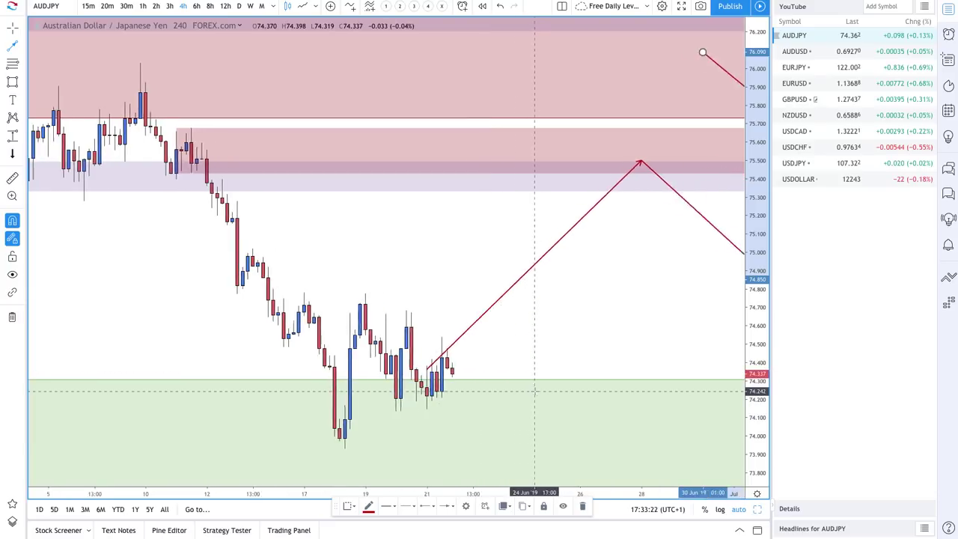
pyautogui.scroll(-2, 535, 203)
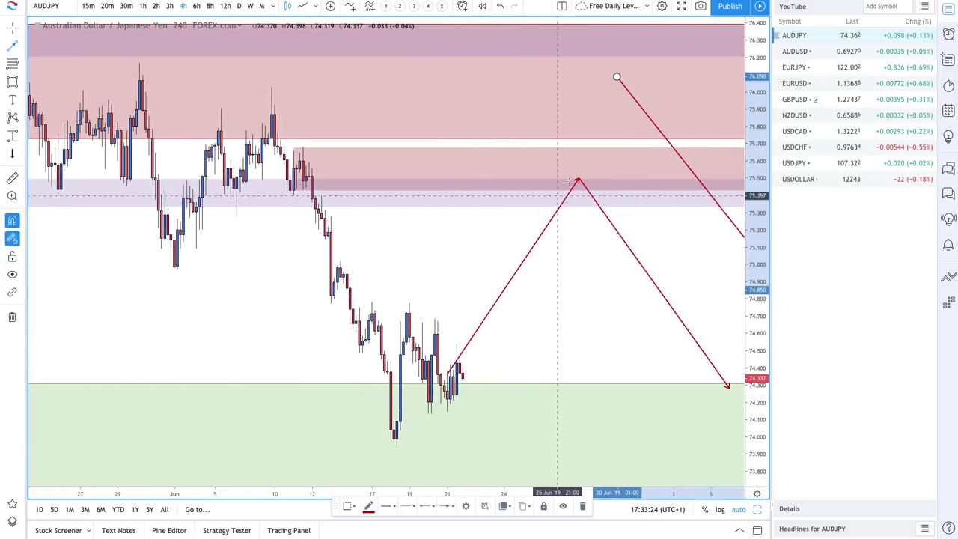
pyautogui.click(239, 6)
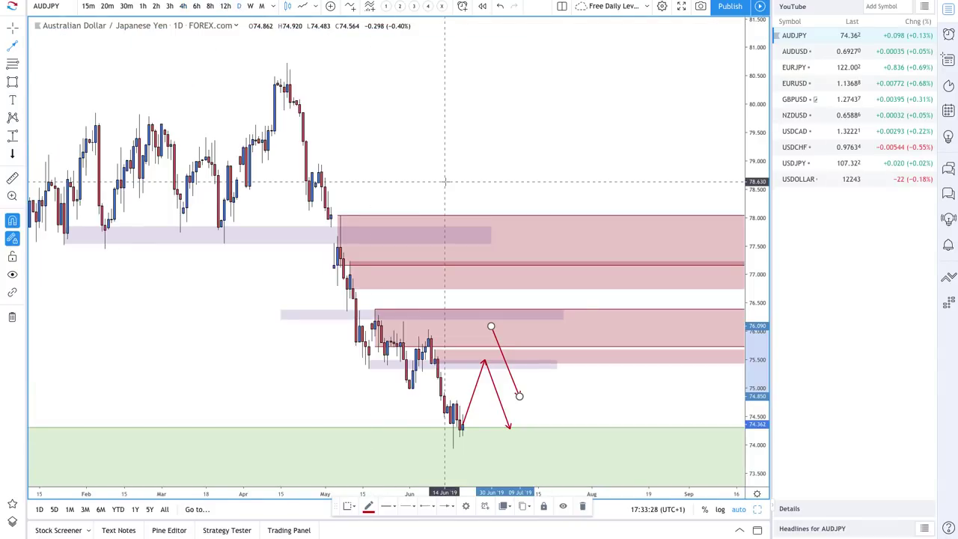
pyautogui.scroll(5, 445, 182)
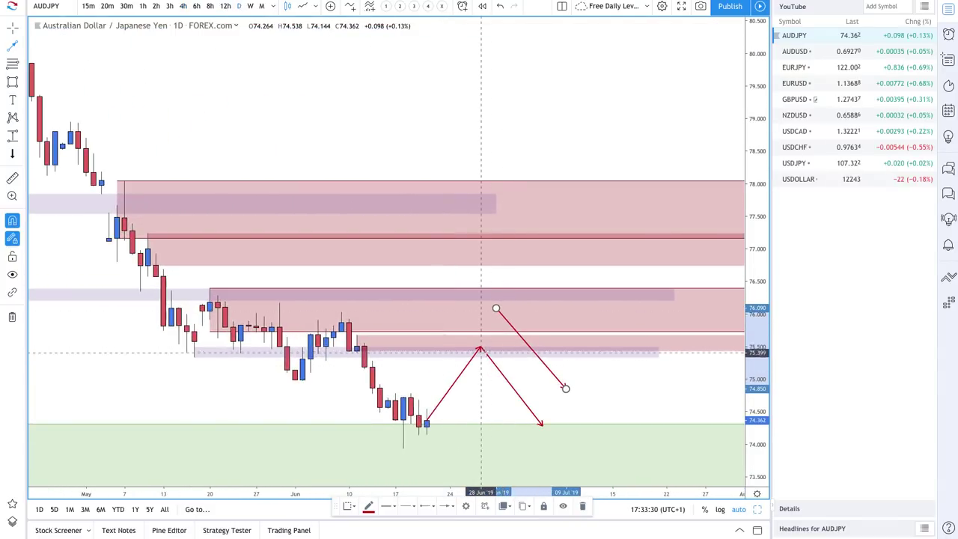